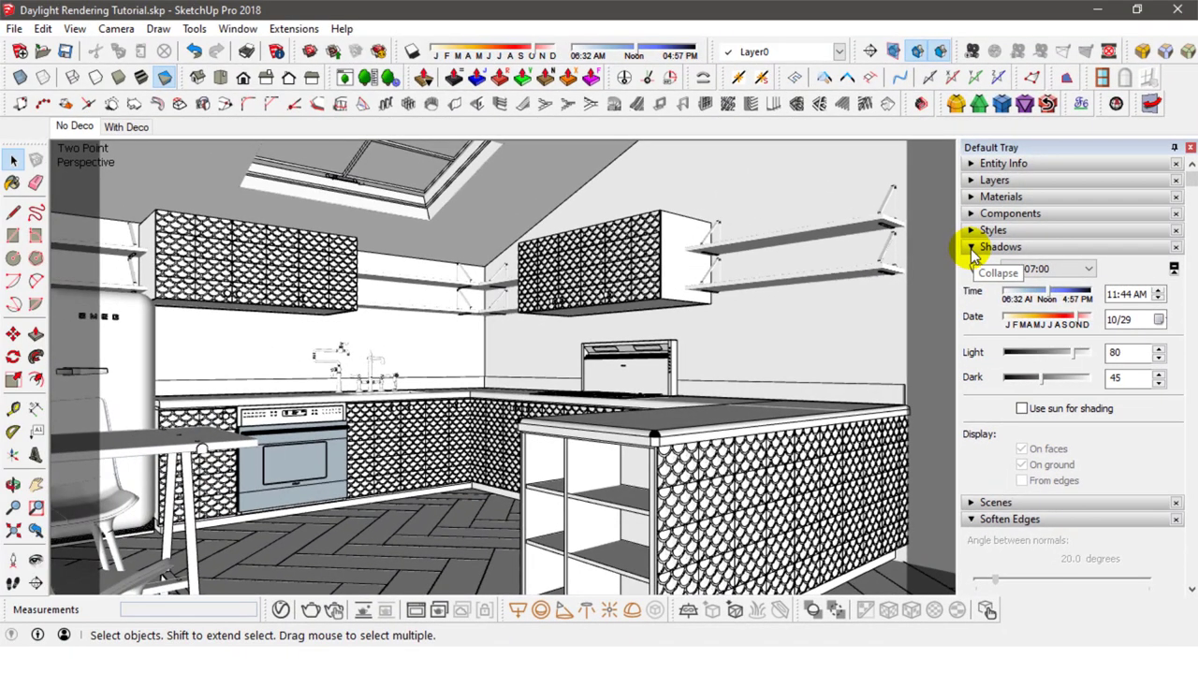
Step: Run an interactive V-Ray test render of the kitchen view, stop it and close the frame buffer
click(973, 253)
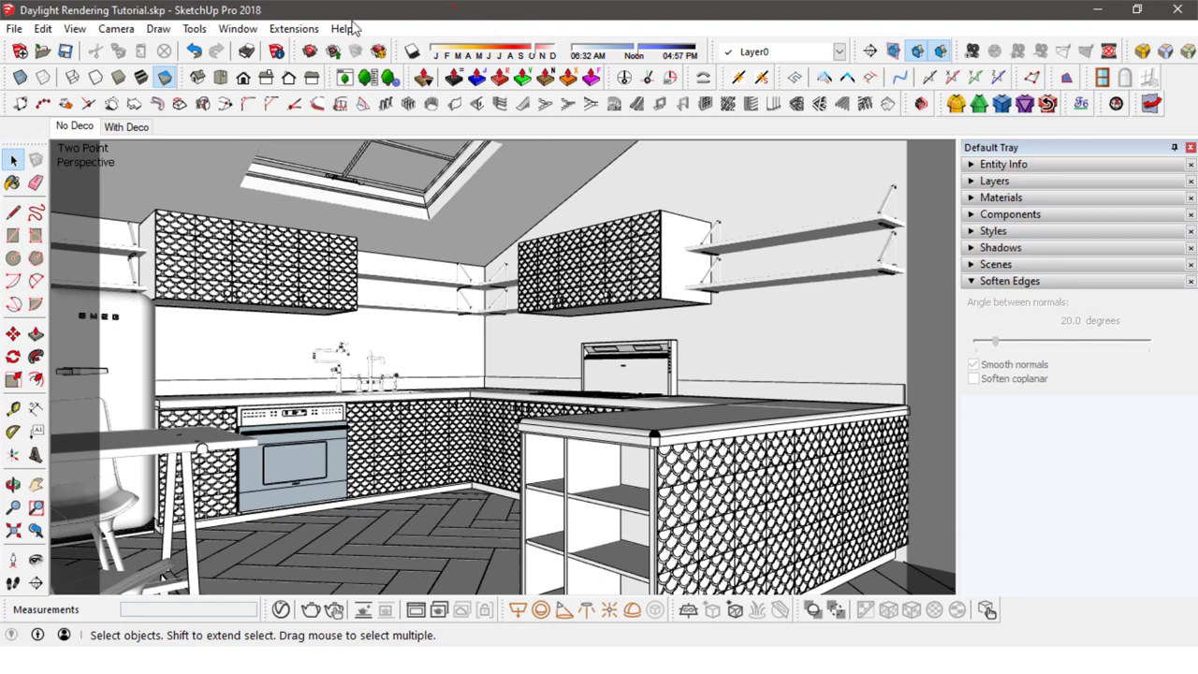
click(335, 610)
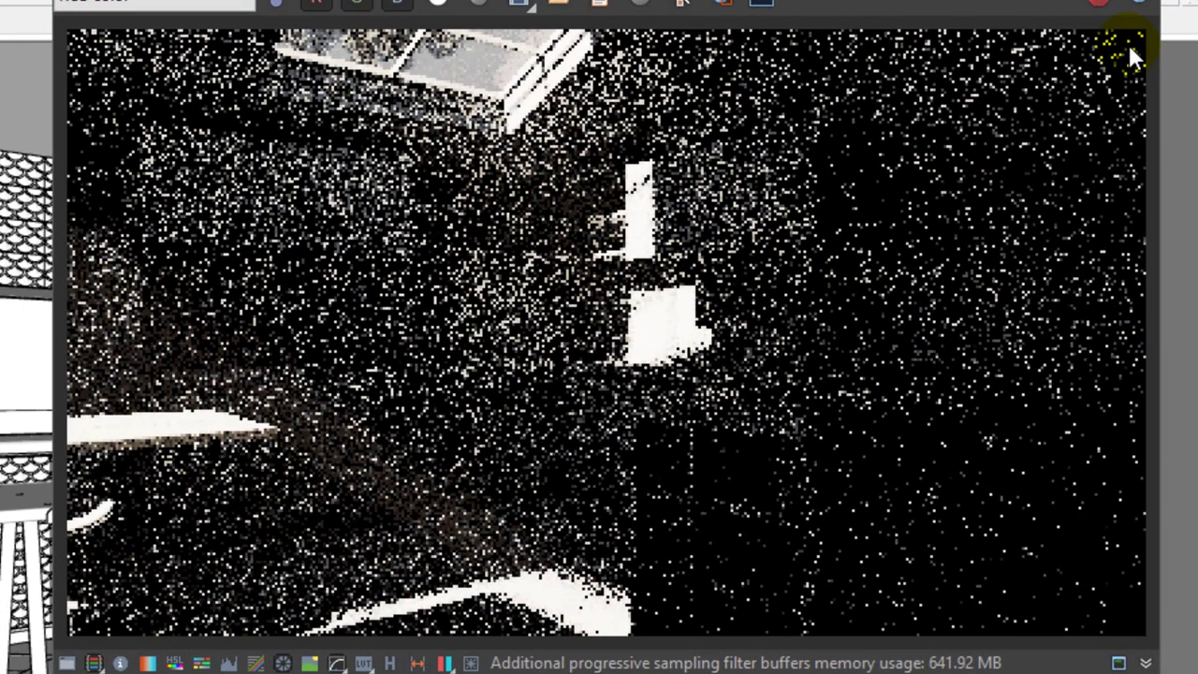
click(681, 4)
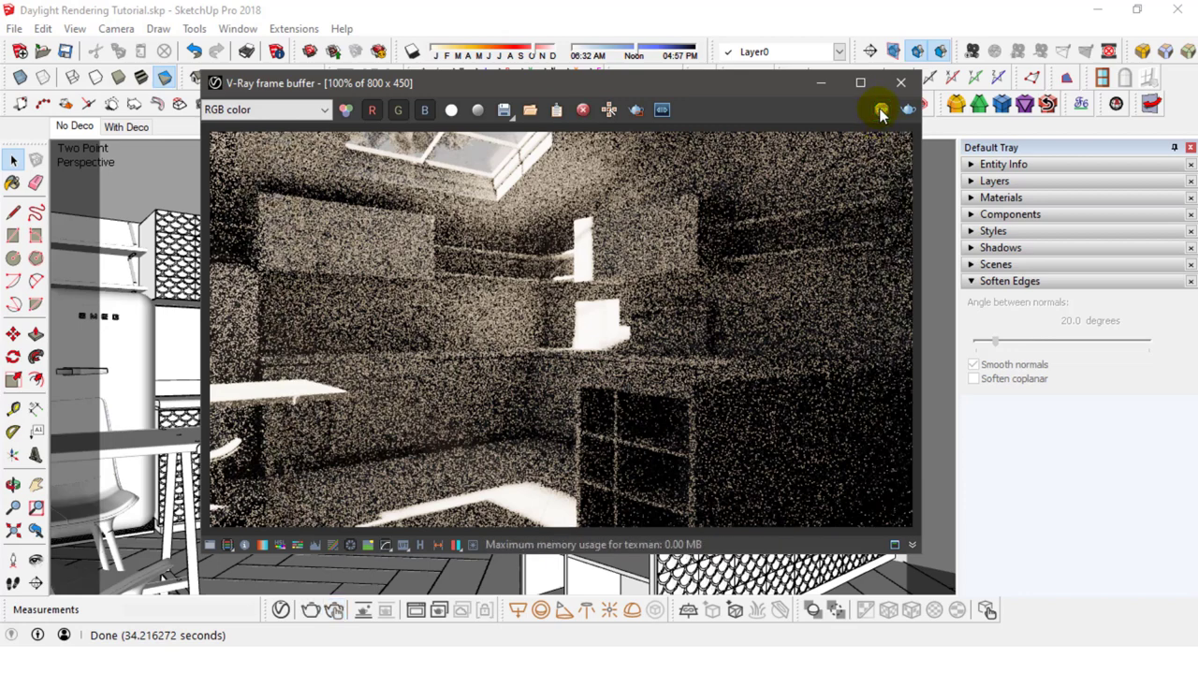
click(899, 83)
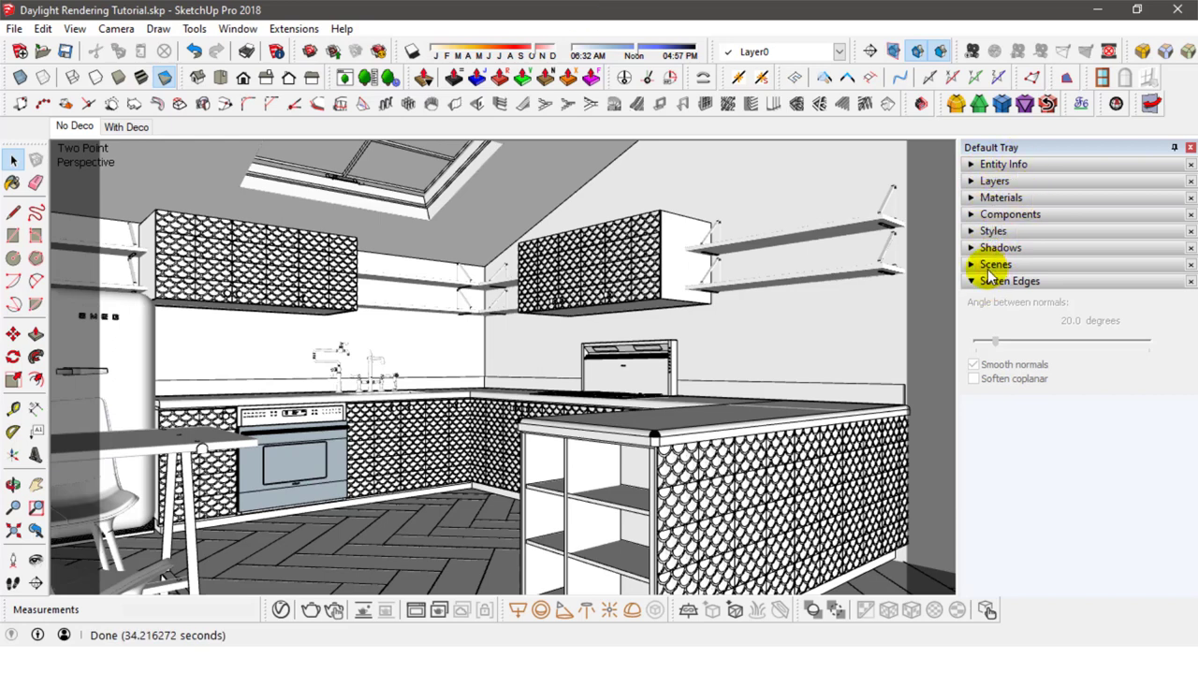
Step: Turn off the visibility of the Ceiling layer and hide the component above the left wall cabinets
click(991, 182)
click(1143, 260)
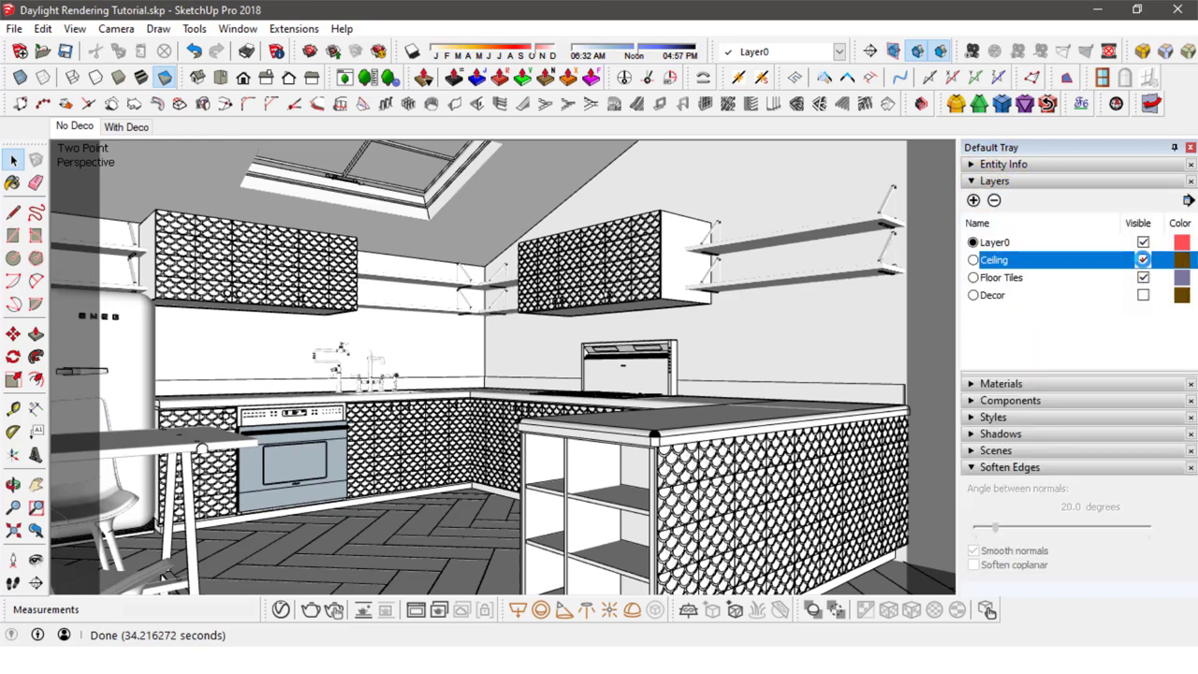
right_click(286, 165)
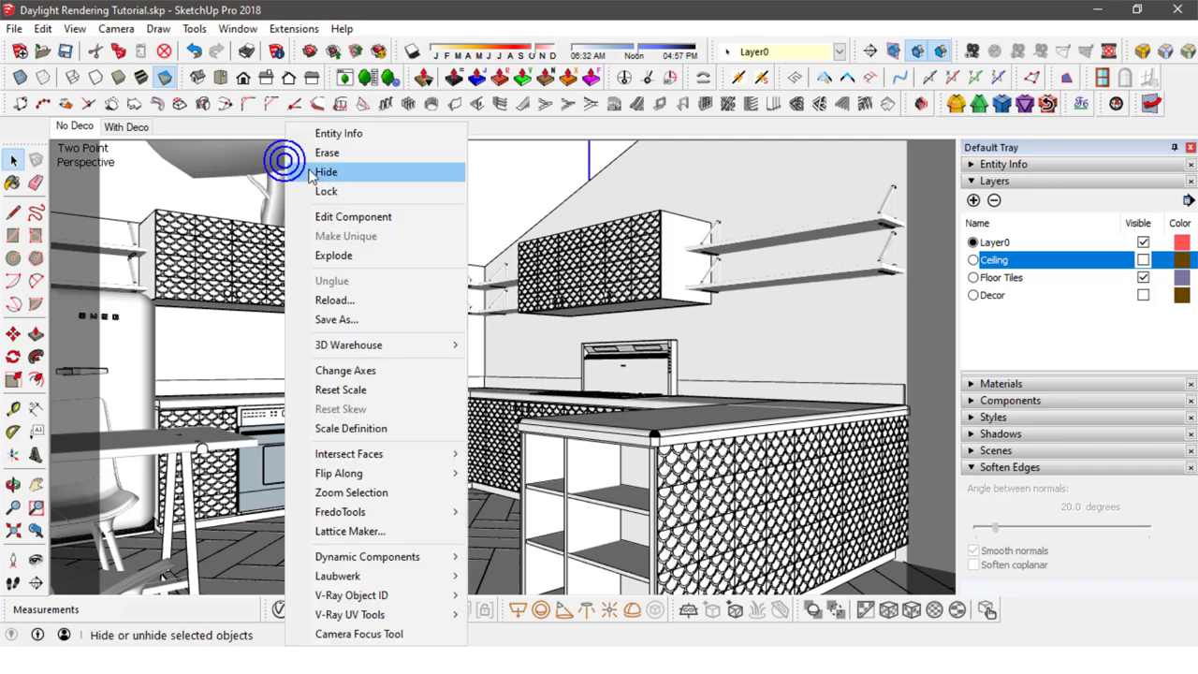
click(325, 171)
Step: Draw a V-Ray rectangle light, about 114 U by 109 V, on the plain wall from its lower floor corner
middle_drag(428, 286, 599, 497)
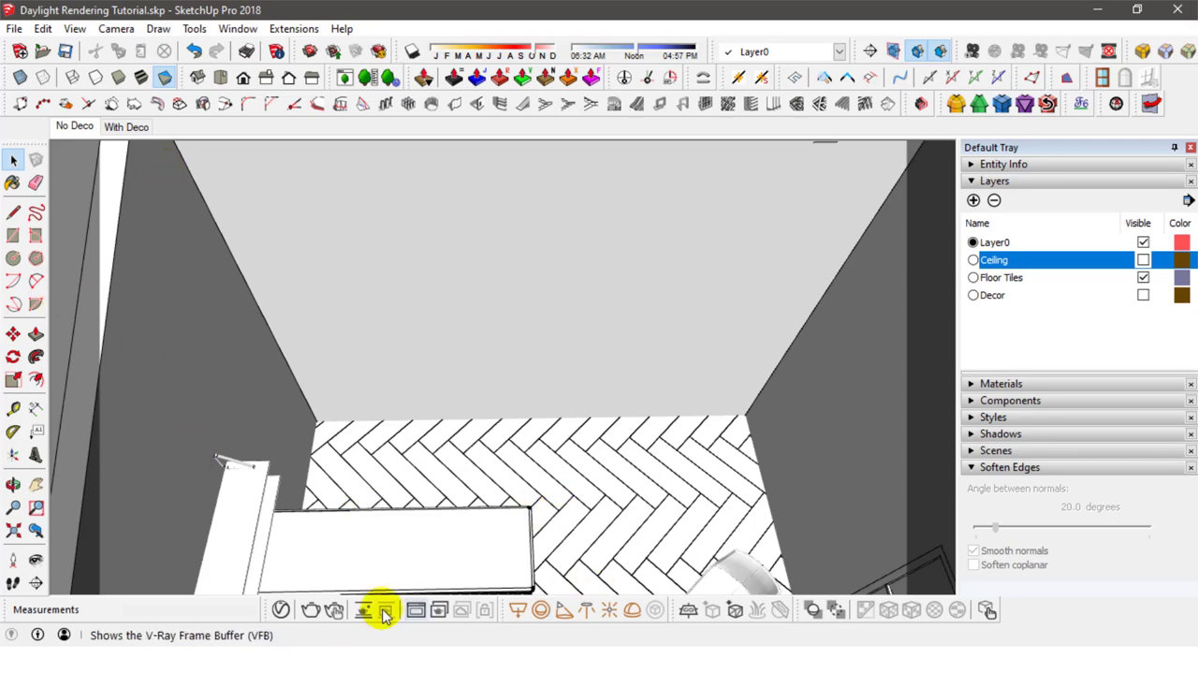
click(514, 613)
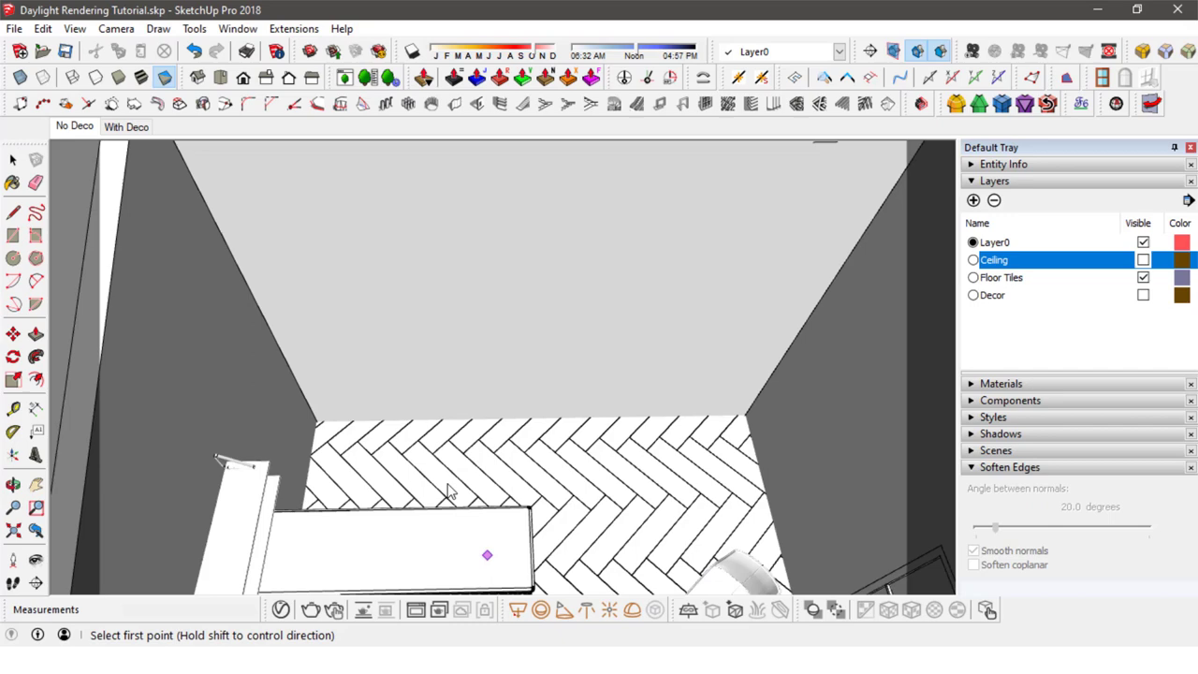
click(321, 418)
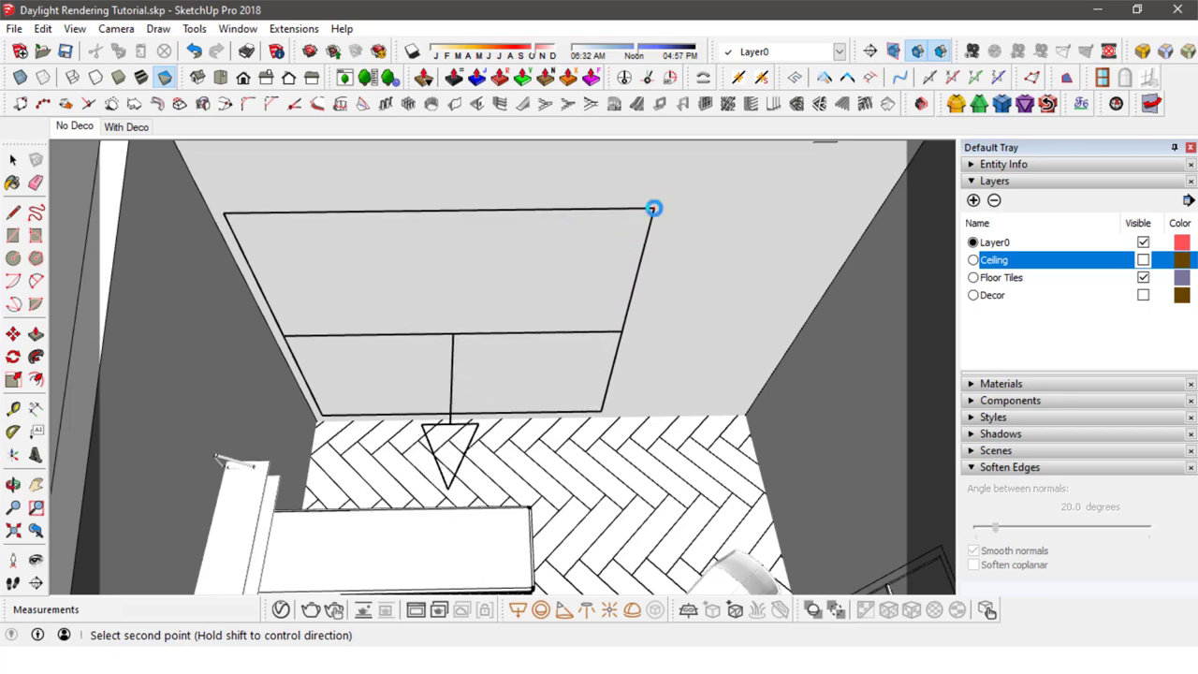
click(653, 208)
click(13, 159)
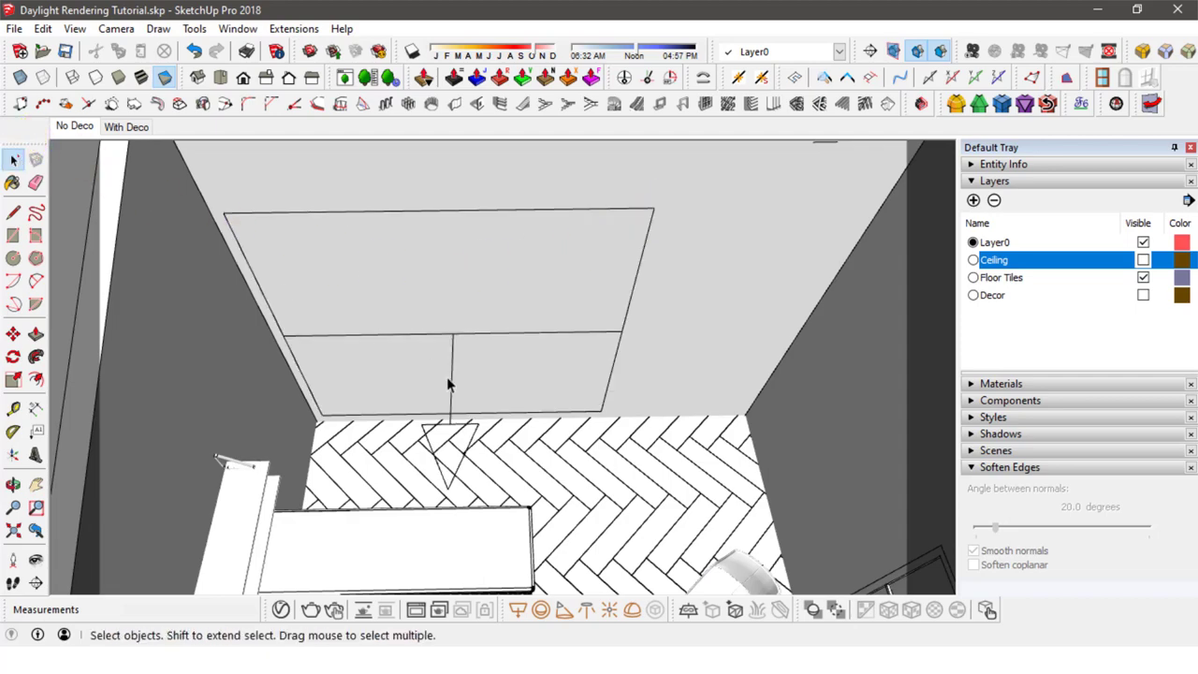
Step: Move the rectangle light down by 2 so that its lower edge meets the floor
scroll(447, 376, up, 3)
middle_drag(457, 460, 443, 348)
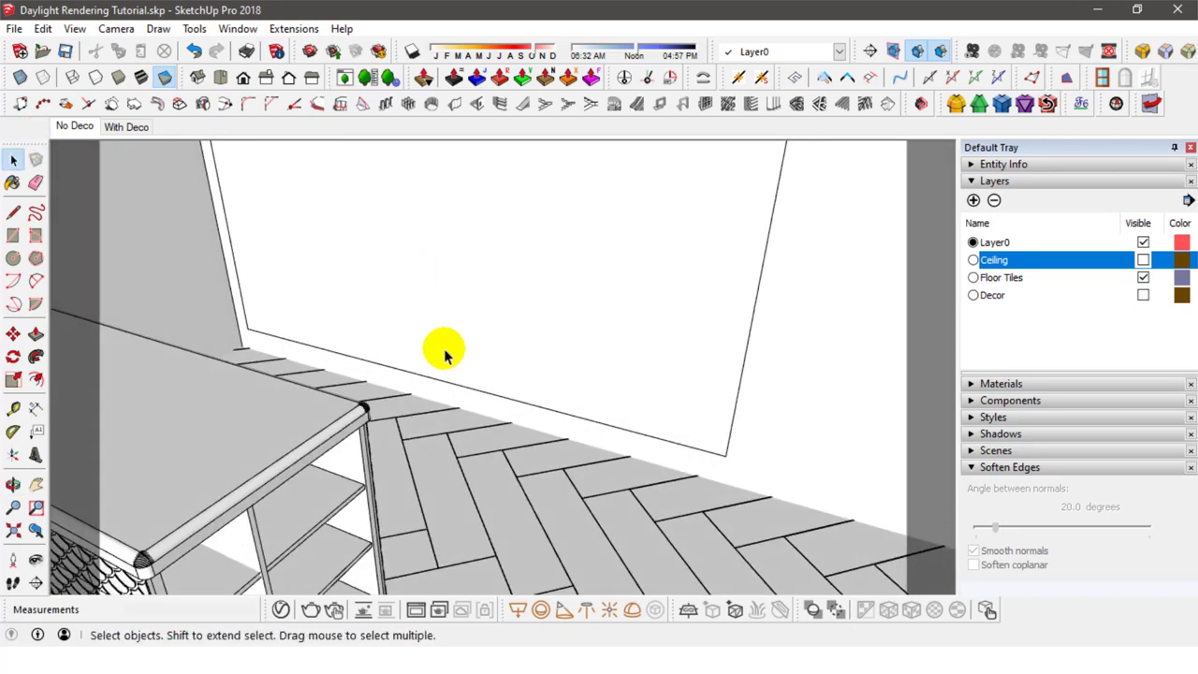
click(506, 402)
scroll(506, 403, up, 2)
middle_drag(508, 402, 436, 334)
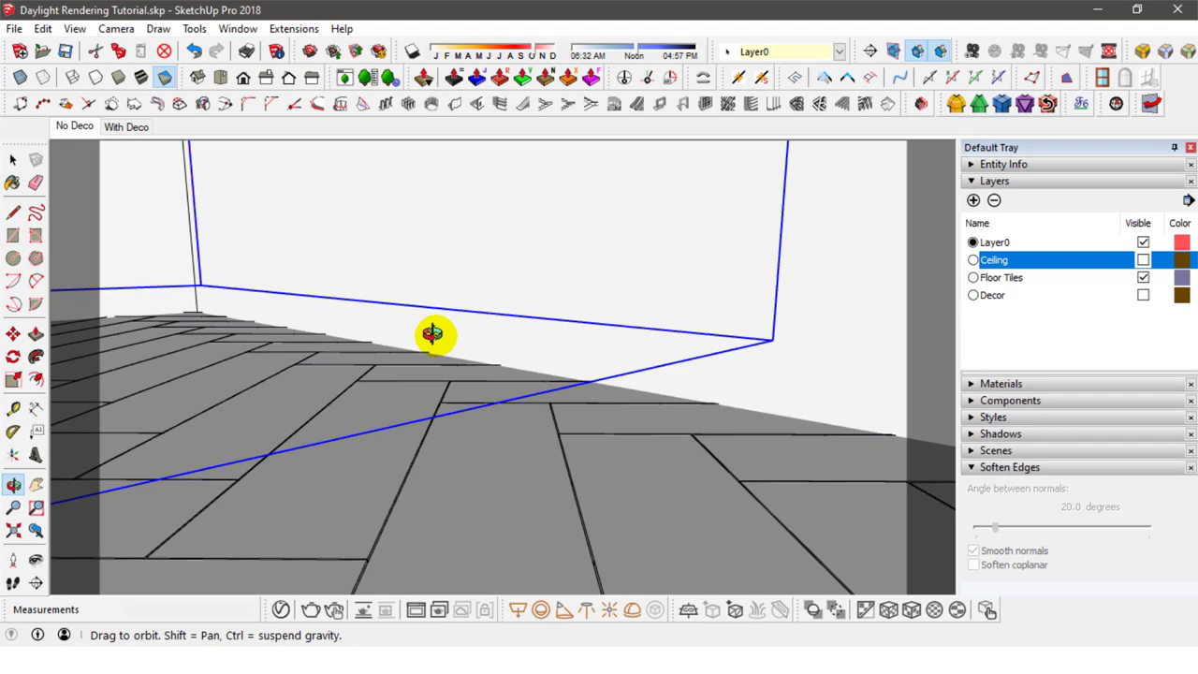
click(14, 333)
drag(769, 342, 784, 372)
key(Return)
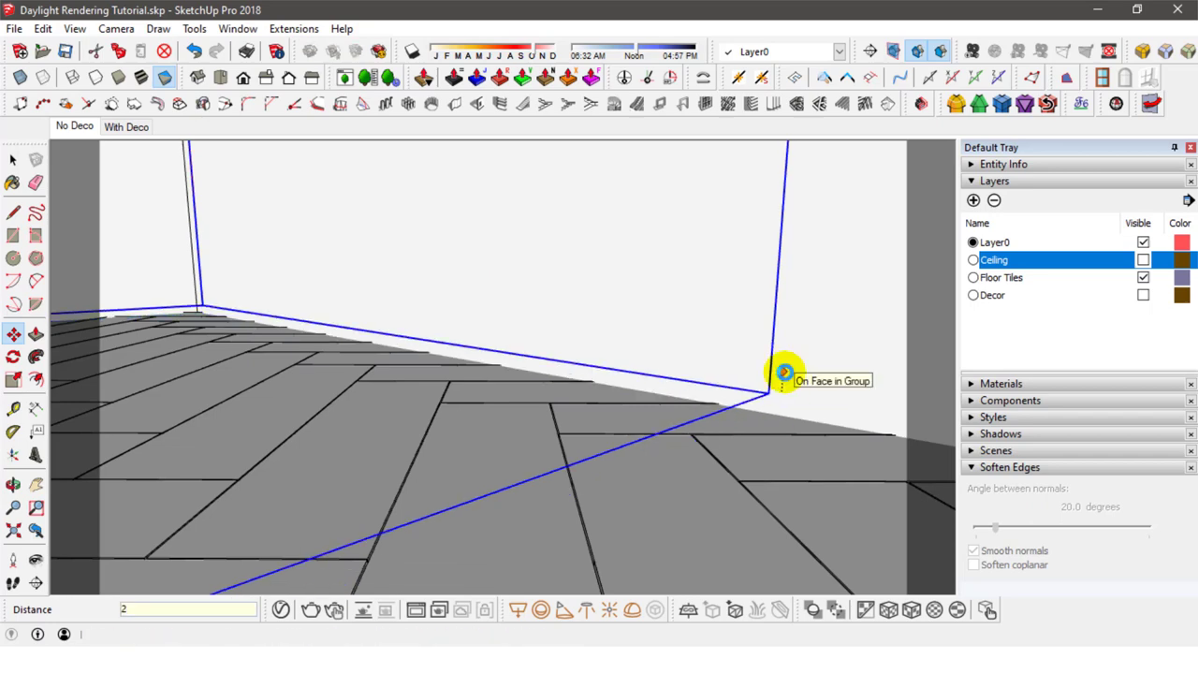
click(13, 160)
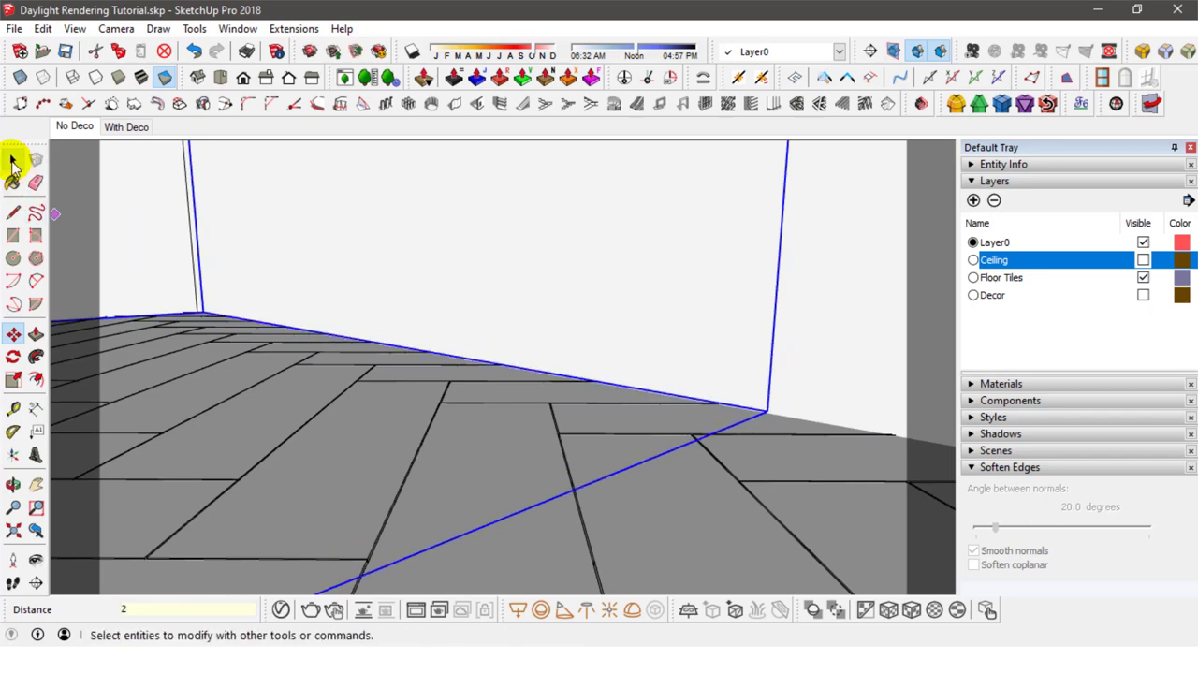
Step: Return to the No Deco scene and start an interactive V-Ray render with the frame buffer beside the model
click(71, 128)
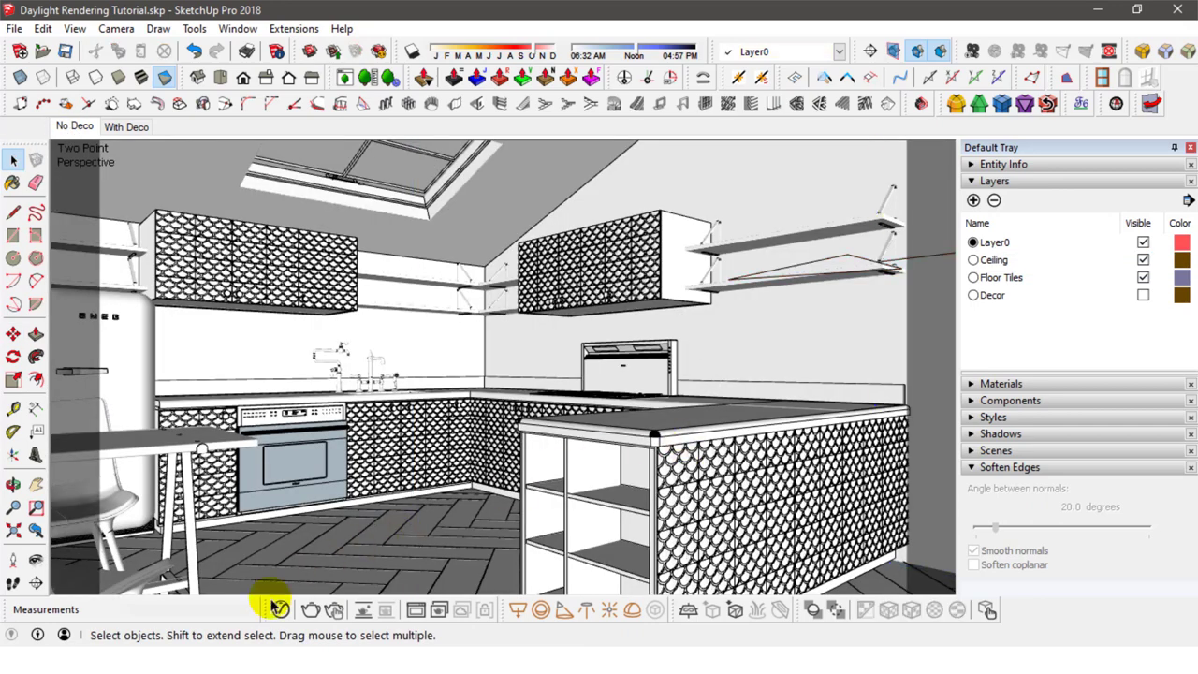
click(335, 610)
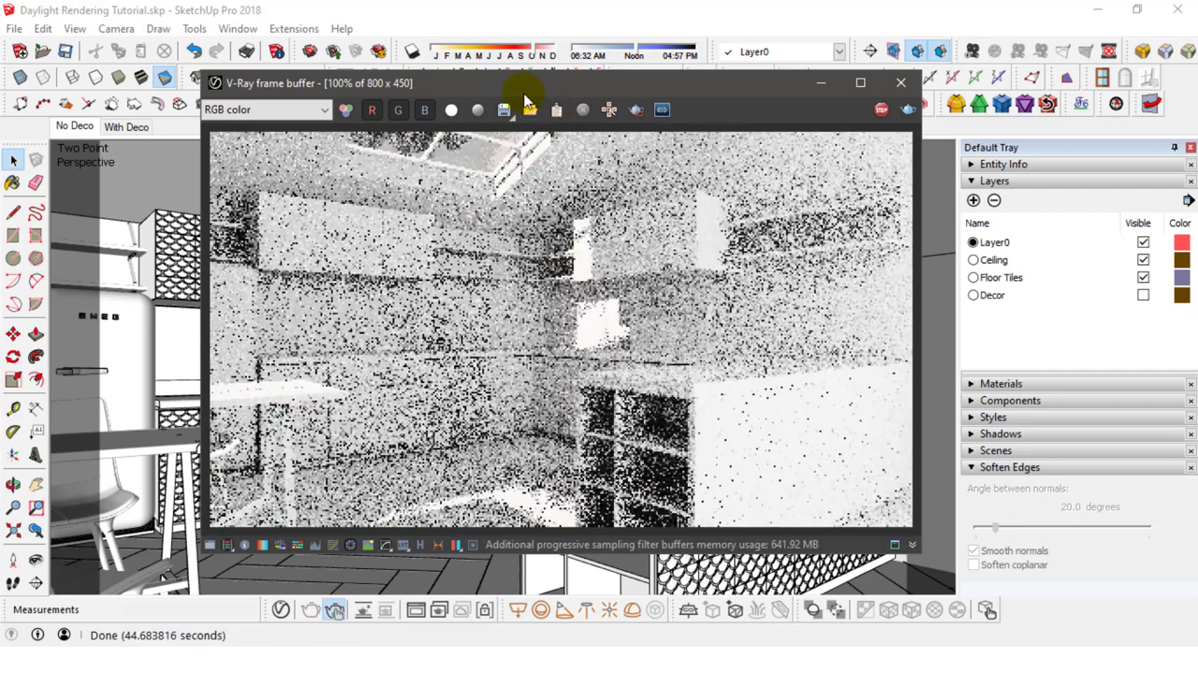
mouse_move(524, 93)
mouse_down()
mouse_move(568, 105)
mouse_move(697, 53)
mouse_move(700, 62)
mouse_up()
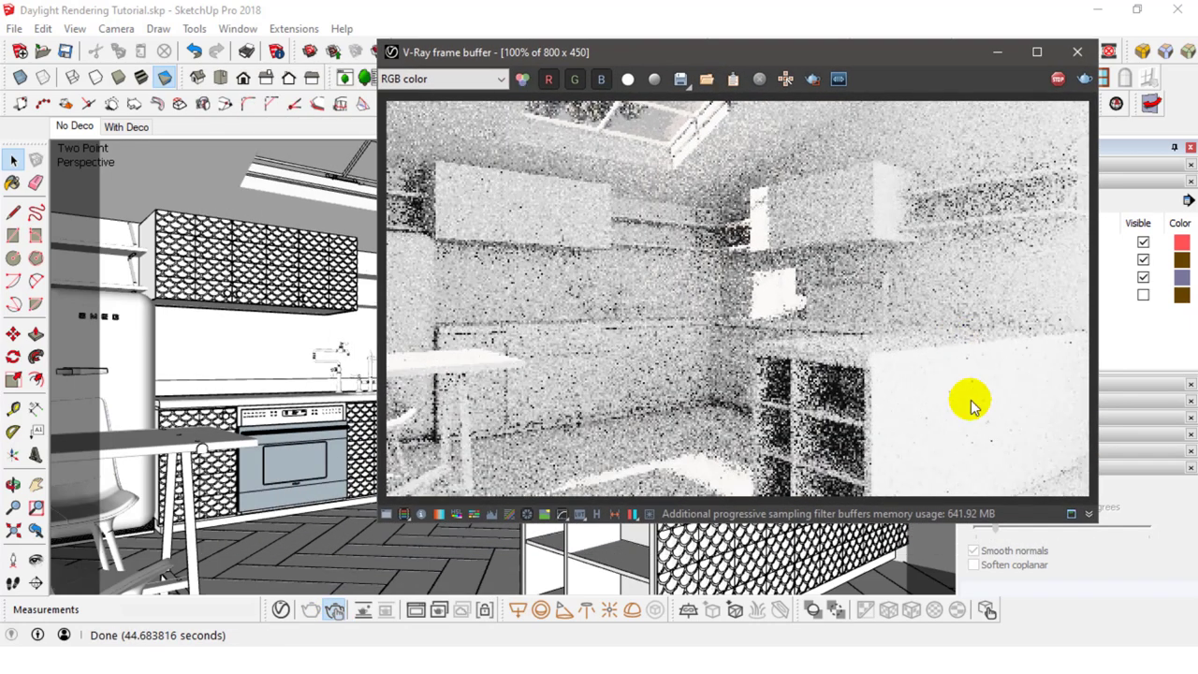
drag(948, 62, 733, 57)
Step: Try a Highlight Burn of 1.00 in the frame buffer's Exposure correction and reset it to 0.00
click(172, 508)
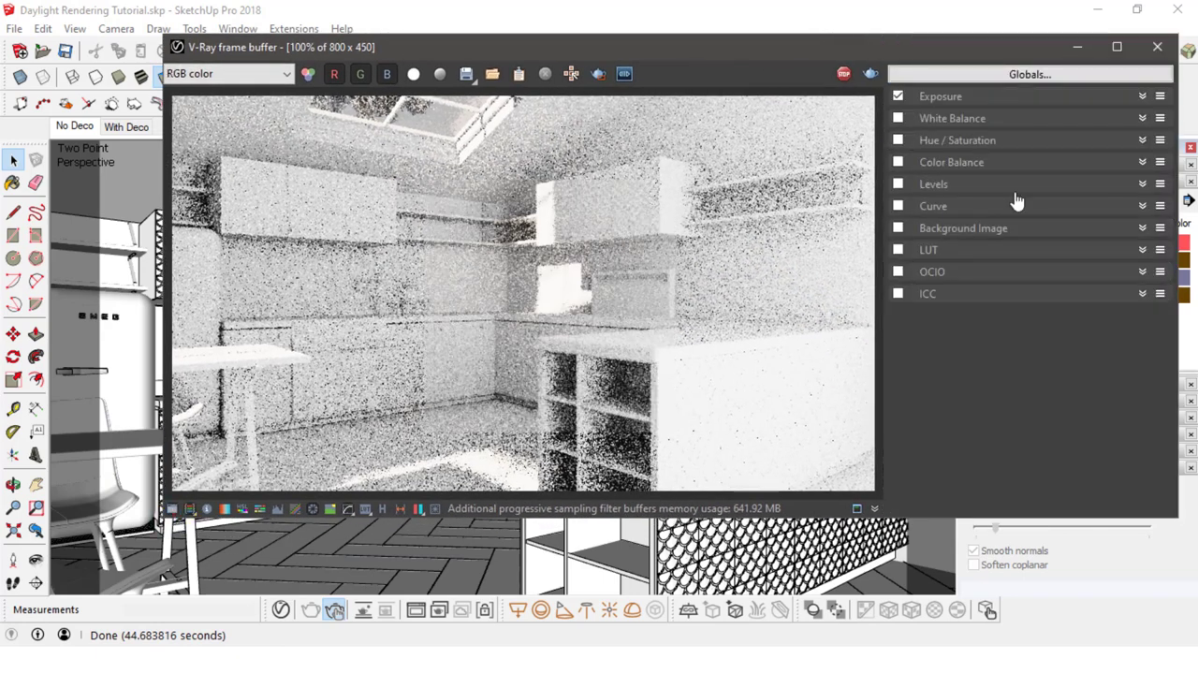
click(947, 97)
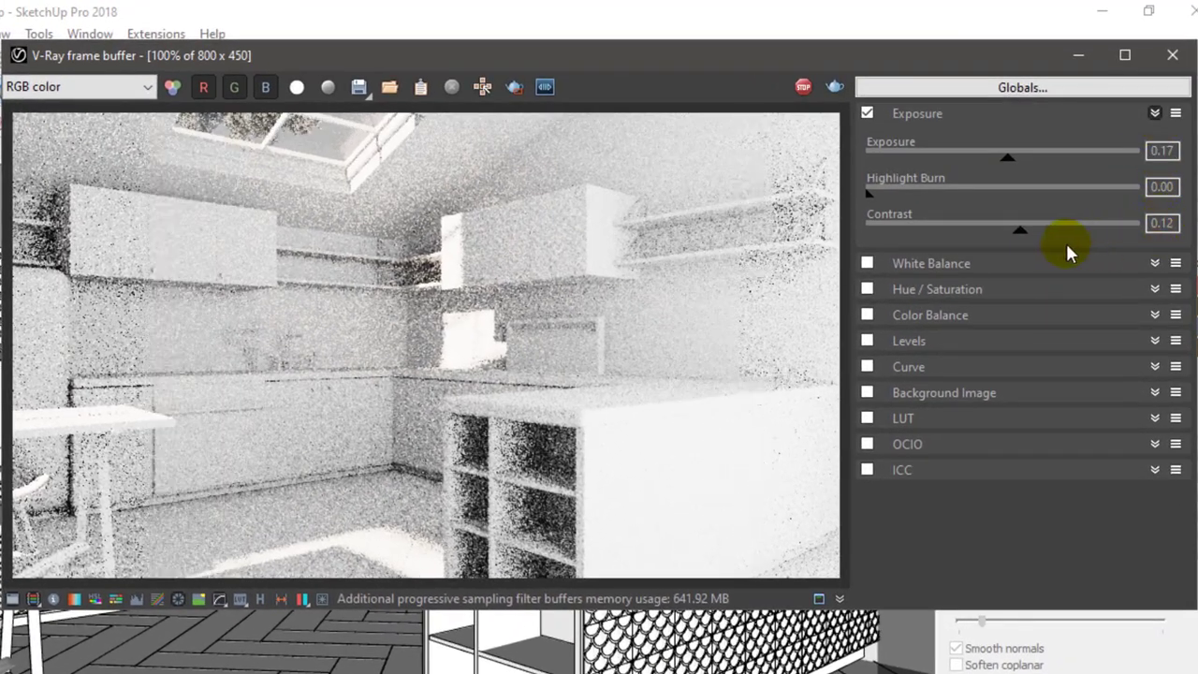
mouse_move(880, 199)
mouse_down()
mouse_move(869, 199)
mouse_move(1153, 213)
mouse_up()
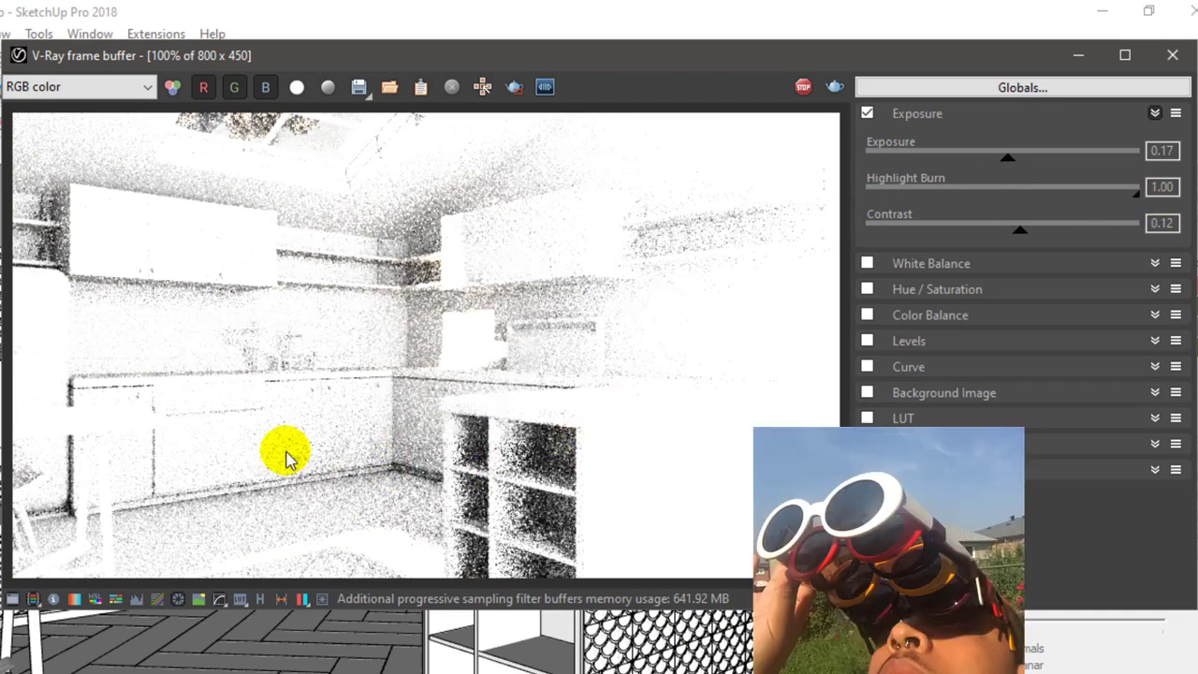
drag(1136, 195, 849, 201)
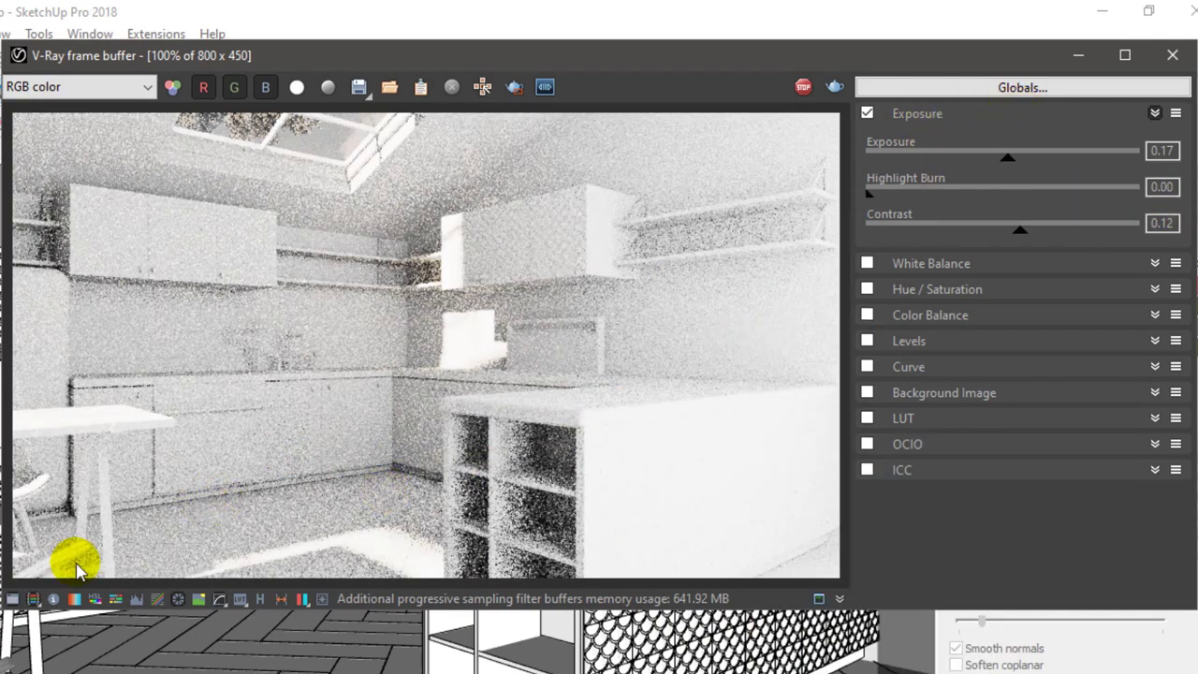
click(12, 598)
drag(365, 52, 767, 38)
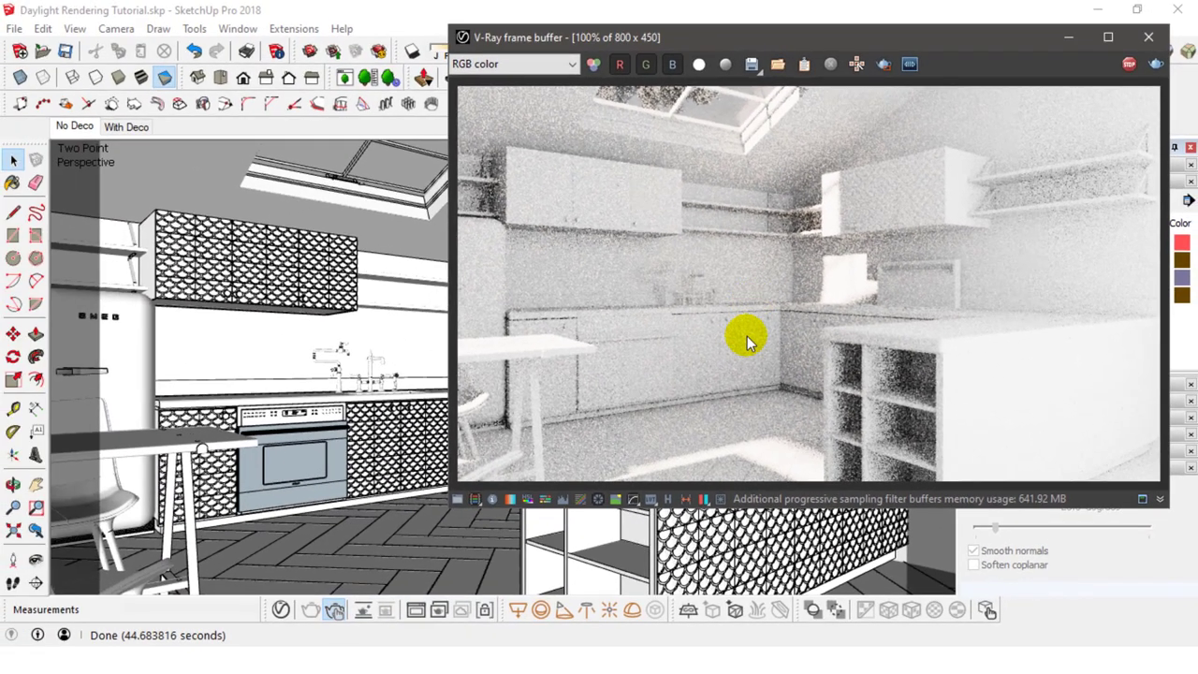
Step: Open the V-Ray Asset Editor next to the running render and enlarge the rectangle light's preview
click(280, 610)
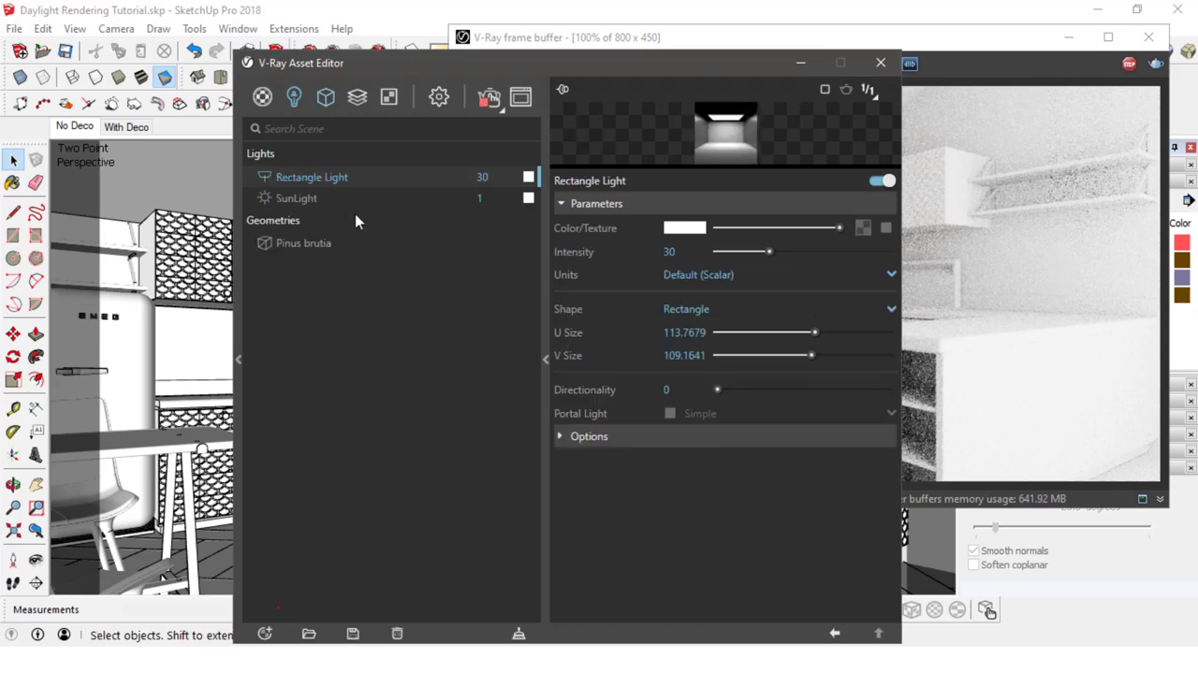
drag(566, 68, 334, 37)
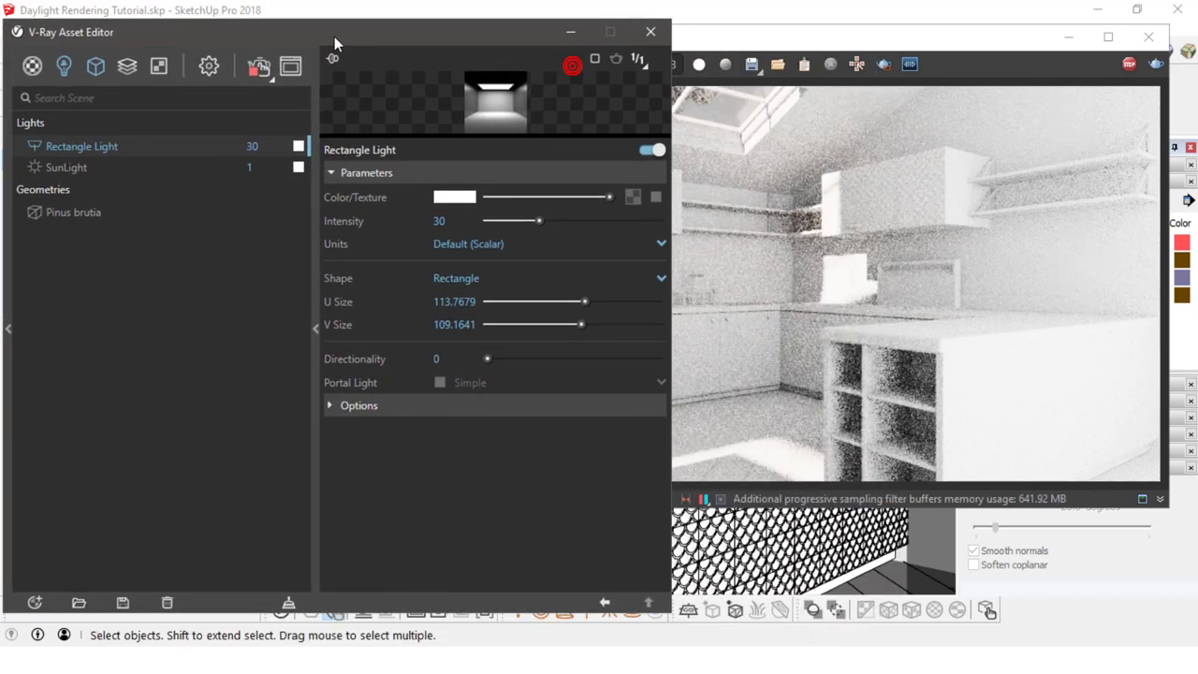
drag(441, 135, 449, 393)
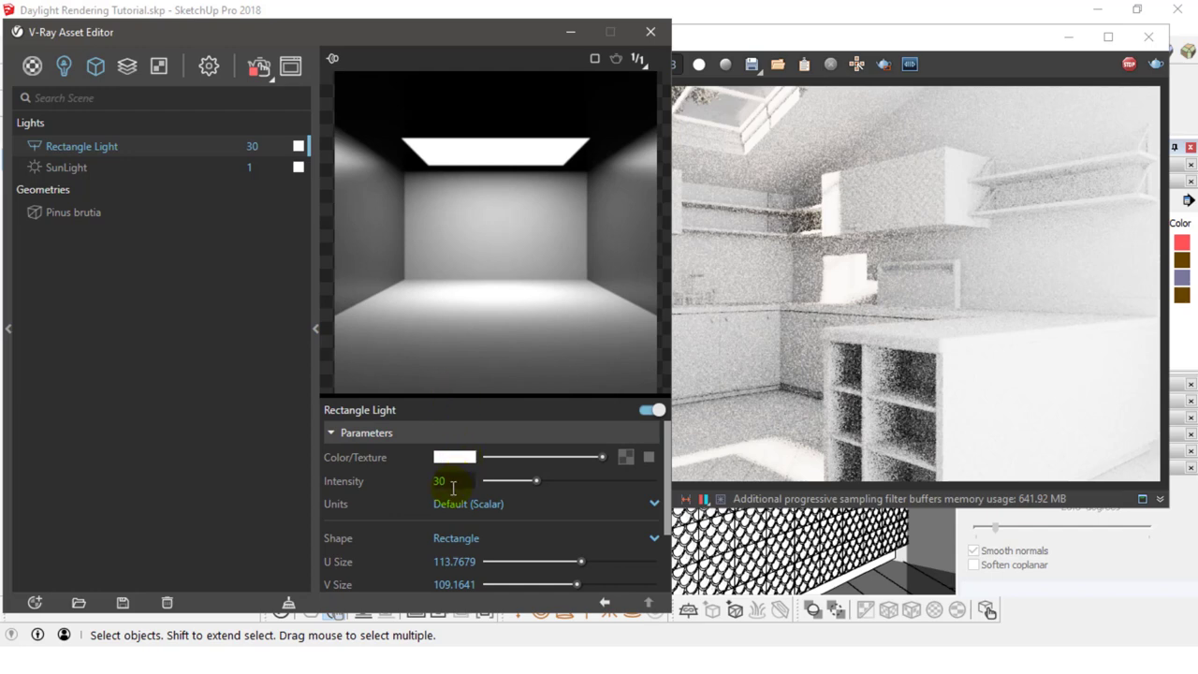
Step: Try an intensity of 20 for the rectangle light
drag(453, 487, 432, 485)
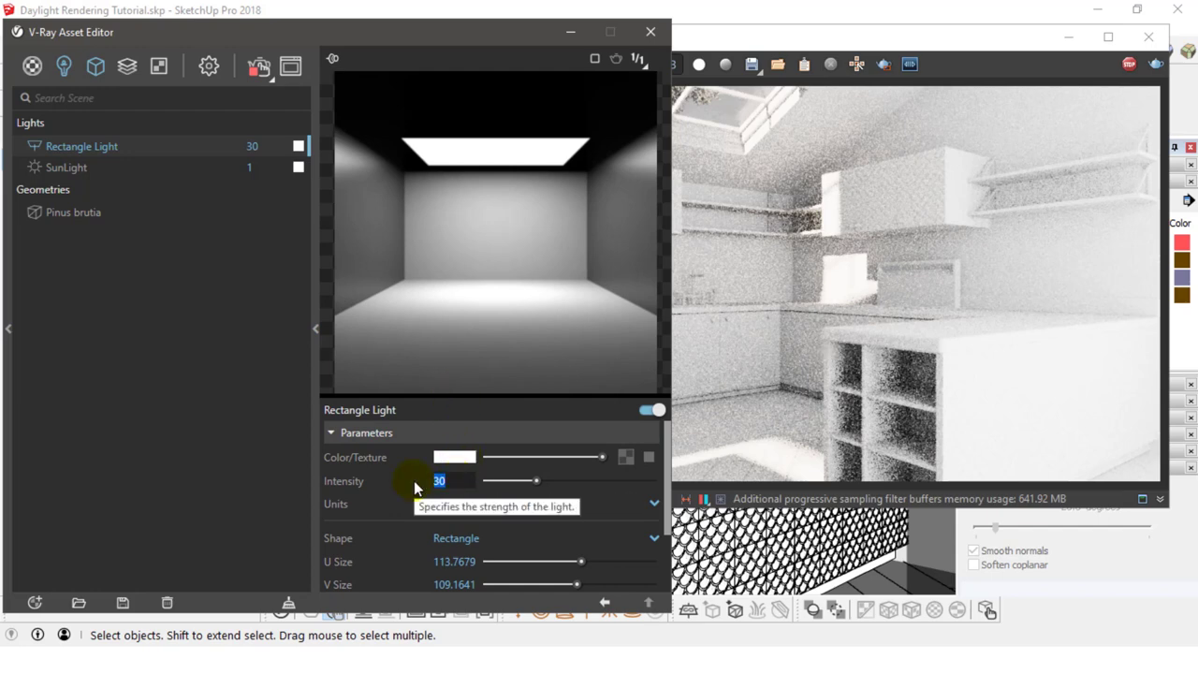
text(2)
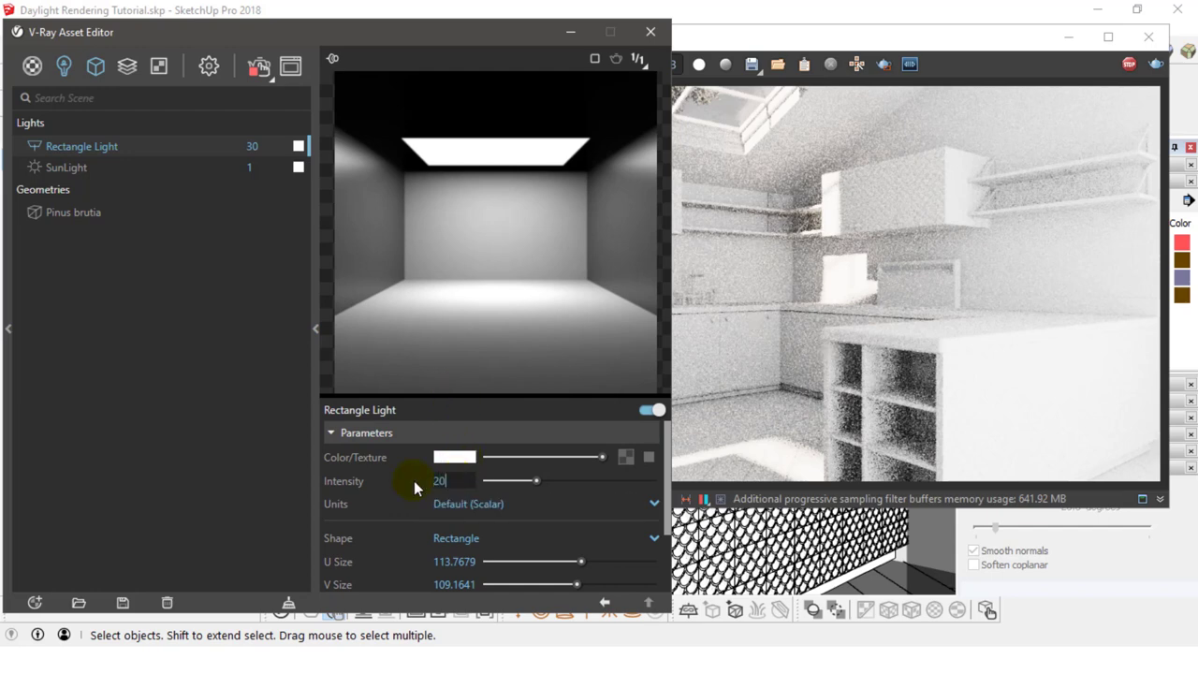
key(Return)
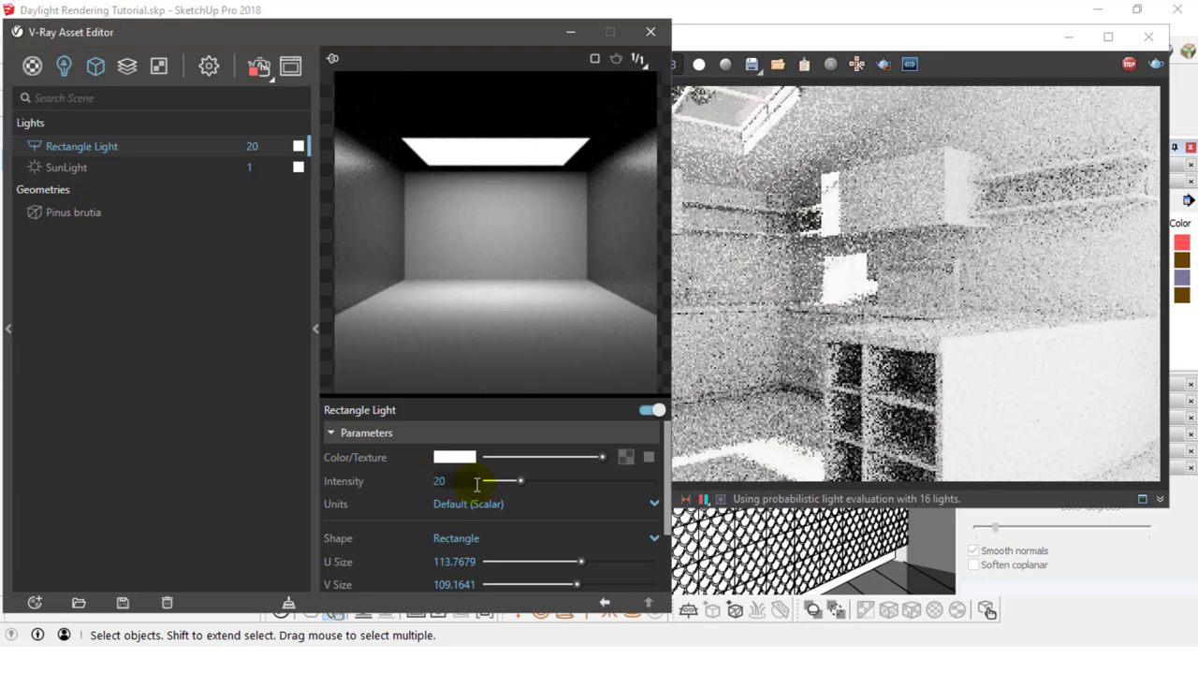
Step: Set the rectangle light's intensity to 5
drag(452, 480, 388, 479)
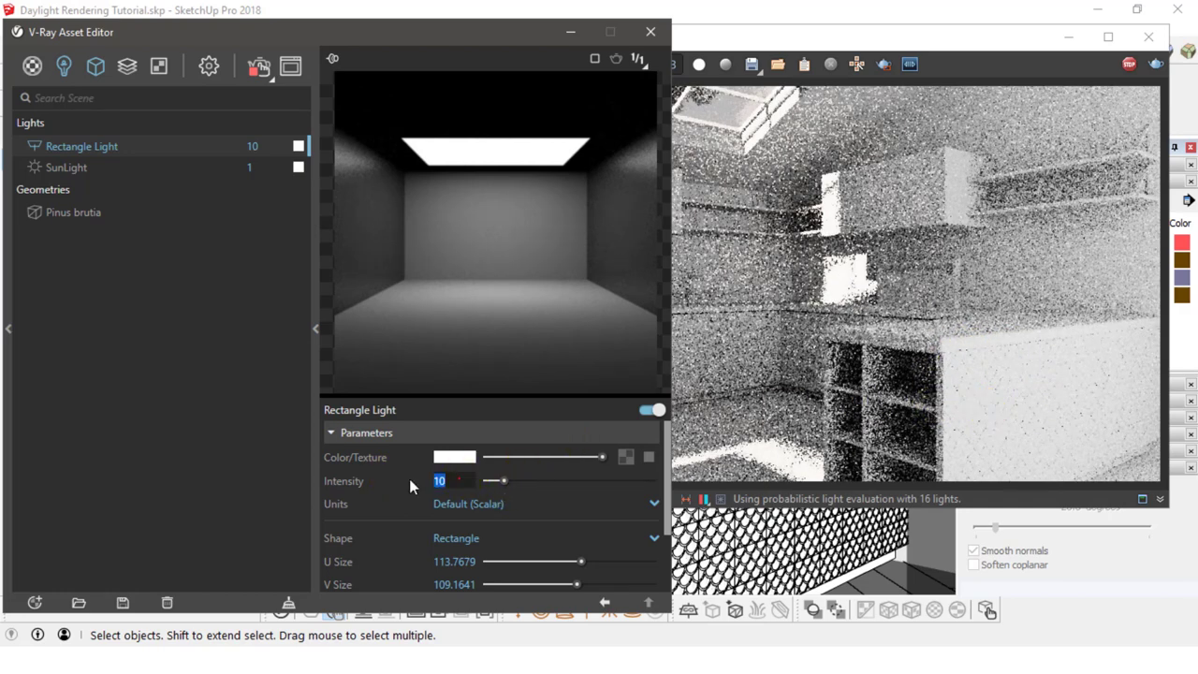
text(5)
key(Return)
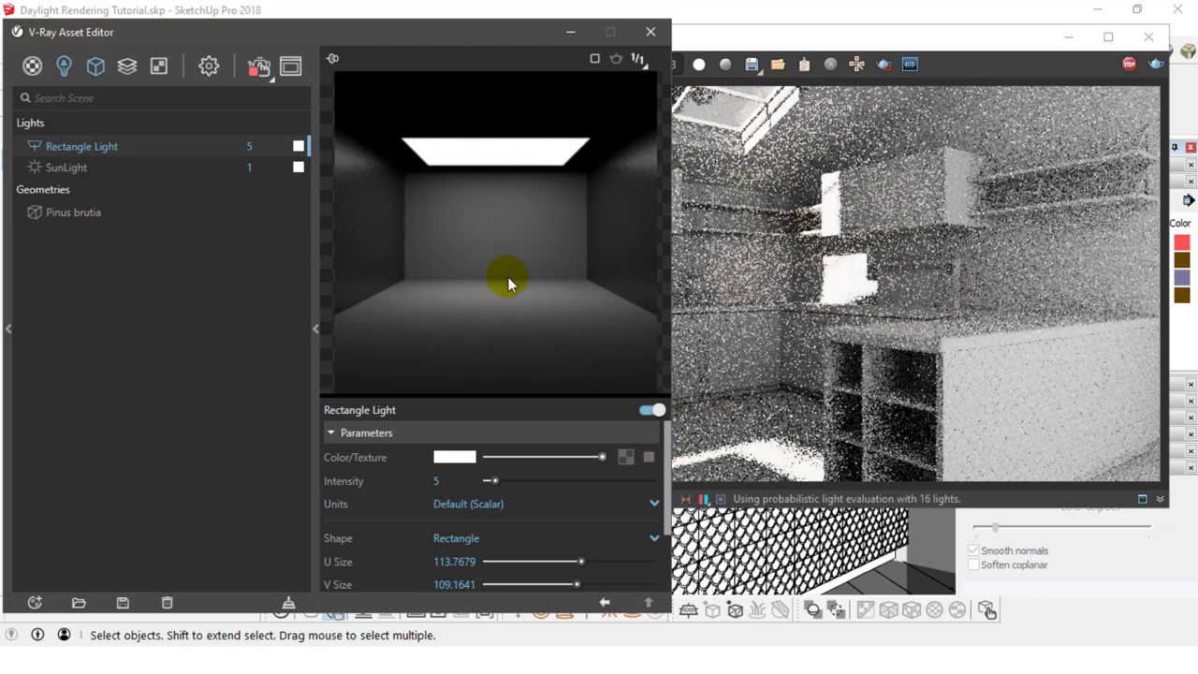
Step: Make the rectangle light invisible and turn off its Affect Specular and Affect Reflections options
drag(445, 32, 448, 14)
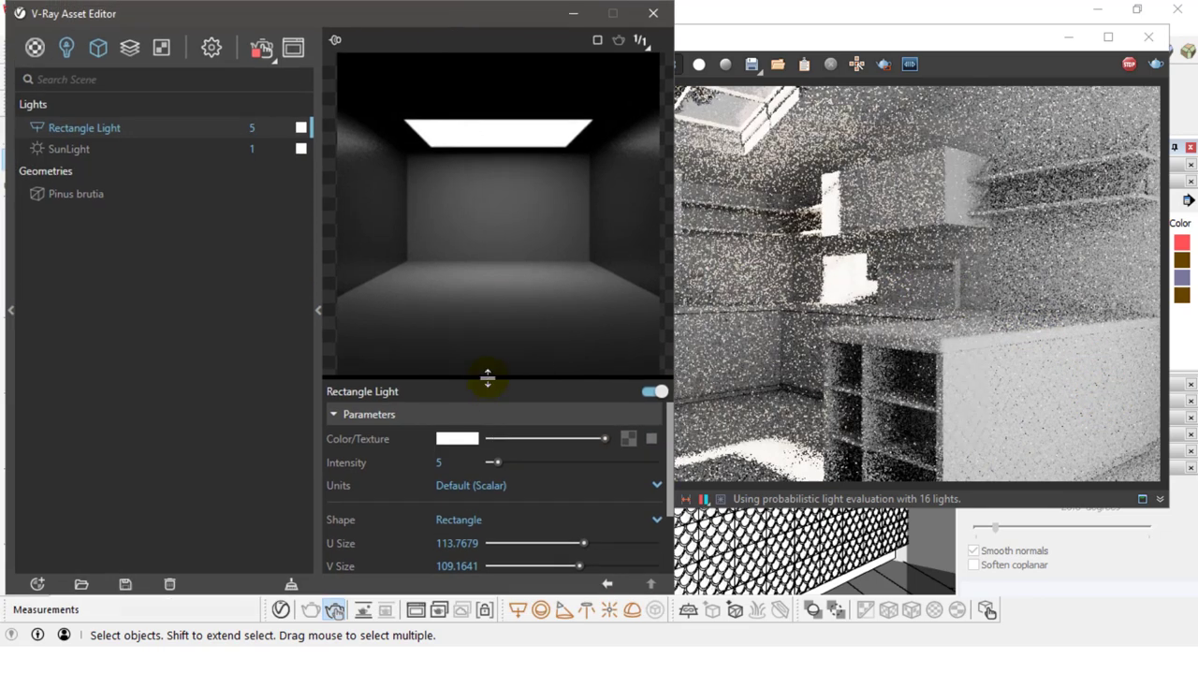
drag(489, 377, 513, 69)
click(371, 386)
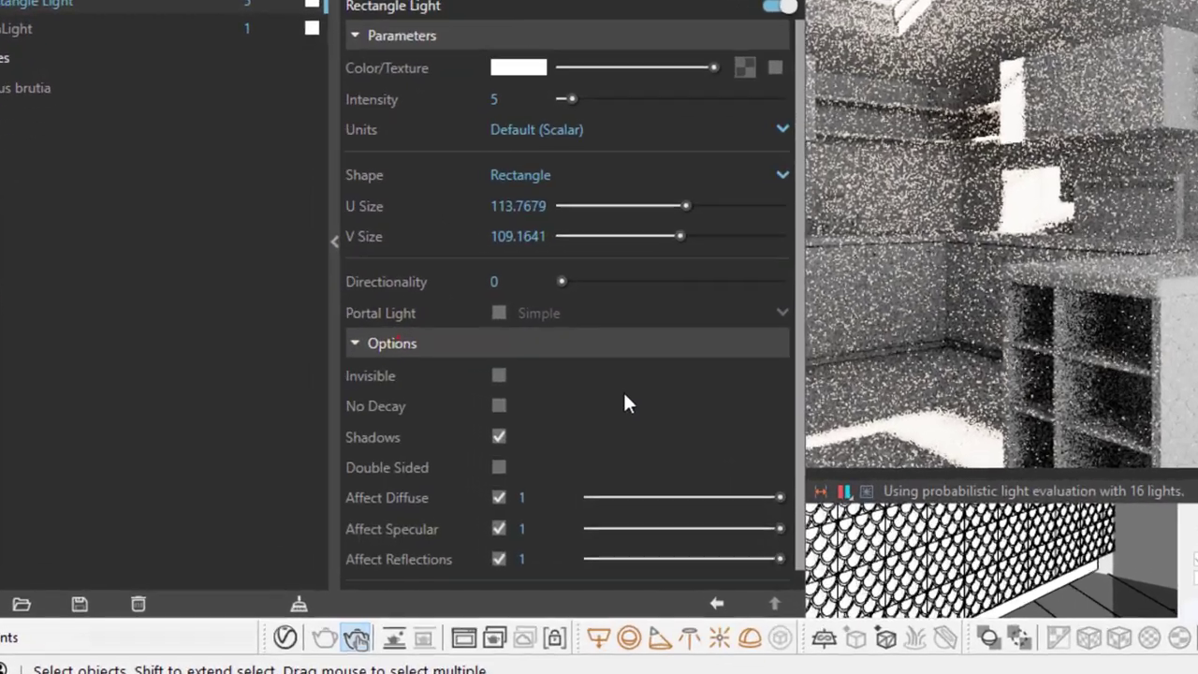
click(443, 410)
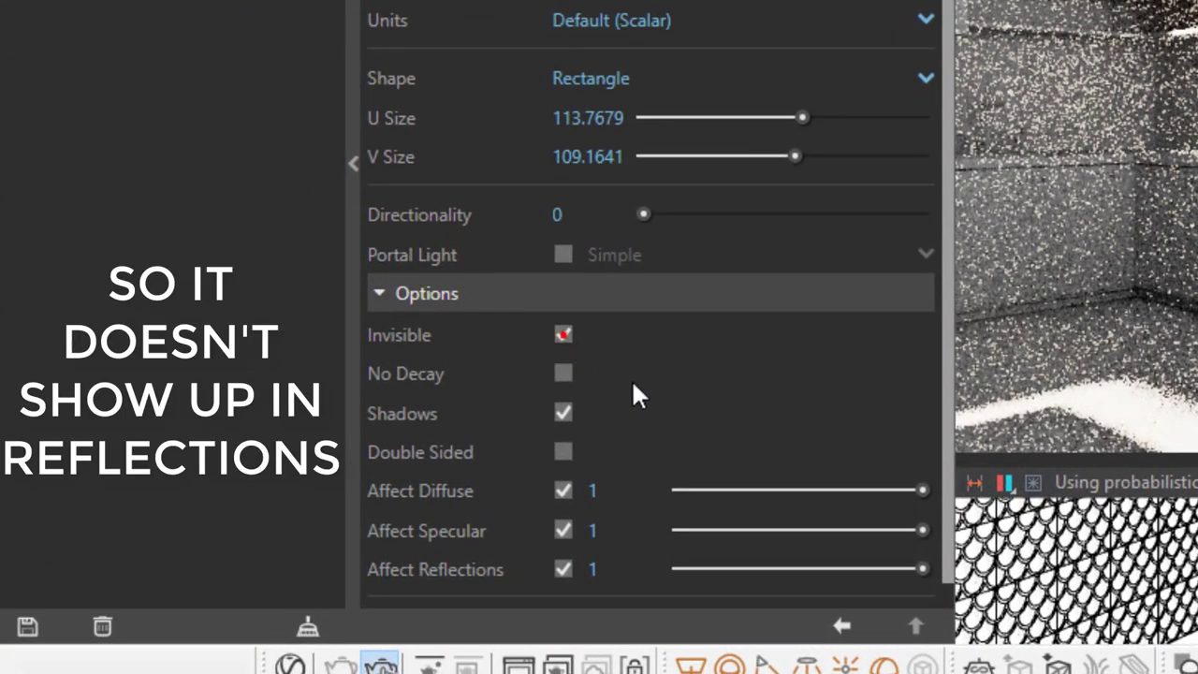
scroll(620, 393, down, 1)
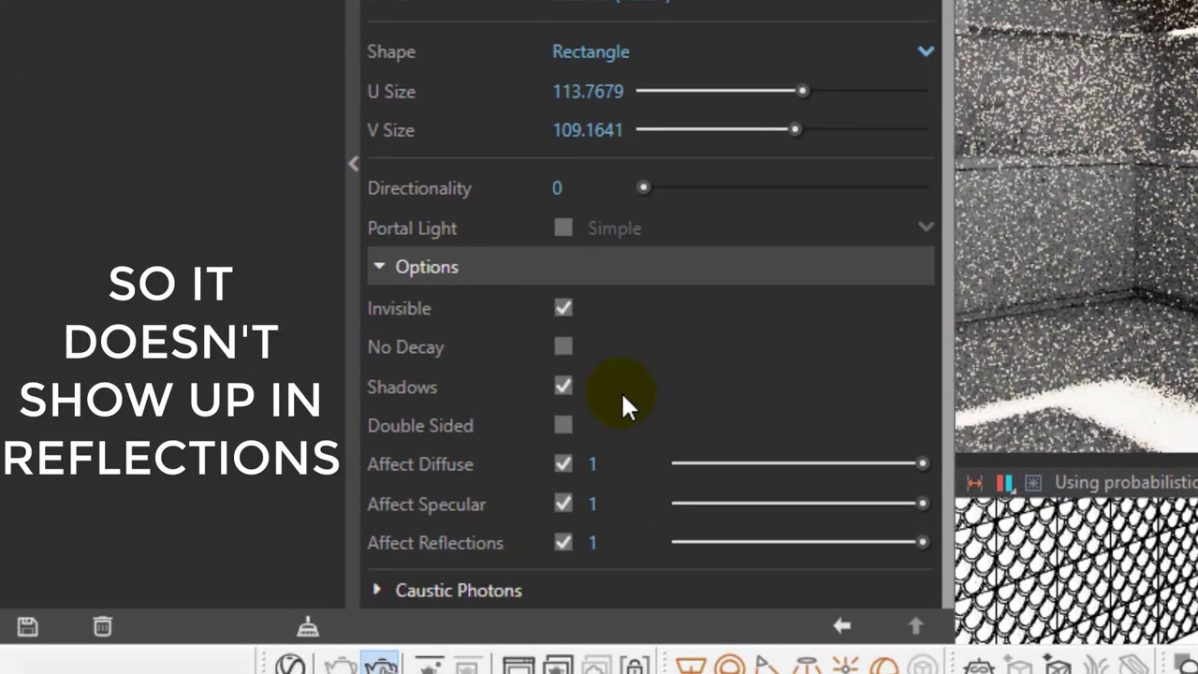
click(562, 542)
click(562, 504)
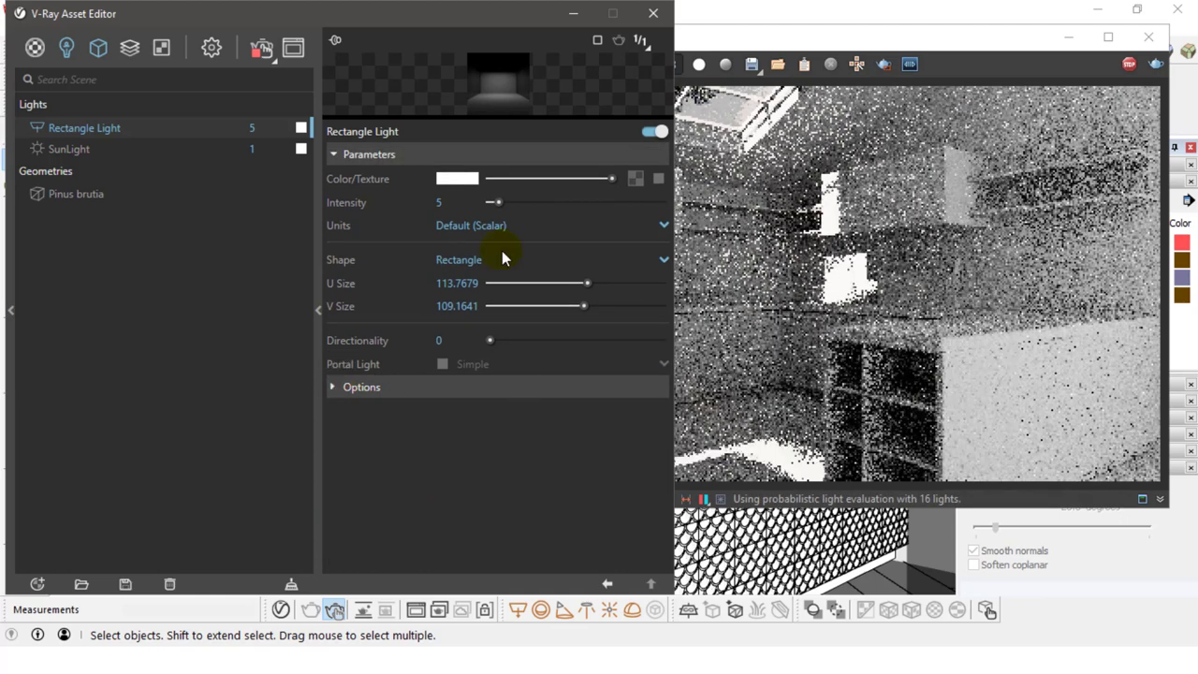
Step: Enlarge the rectangle light's preview again and rename the light to Back Light
drag(505, 126, 510, 378)
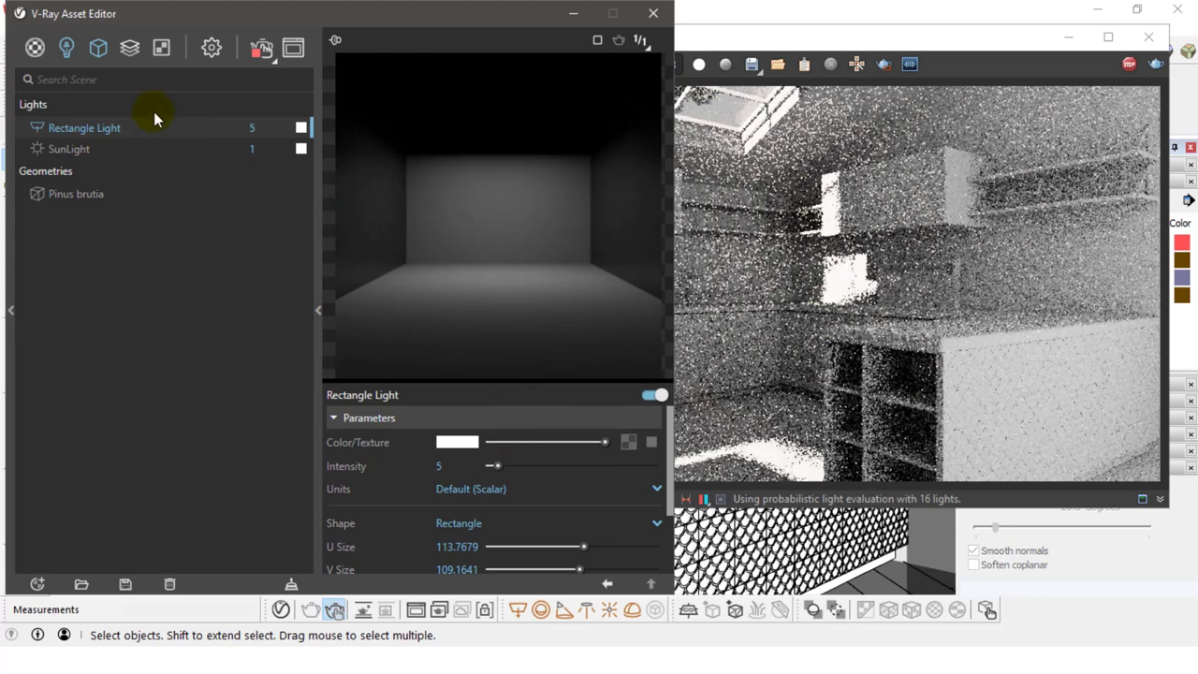
double_click(110, 129)
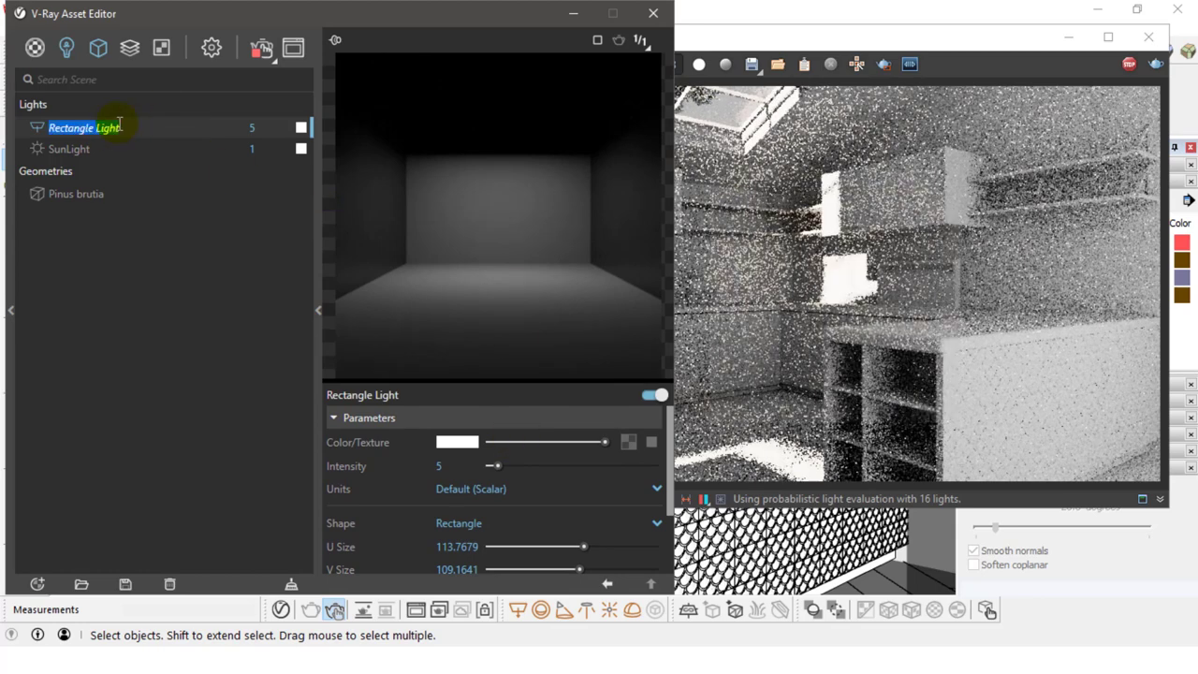
text(Back)
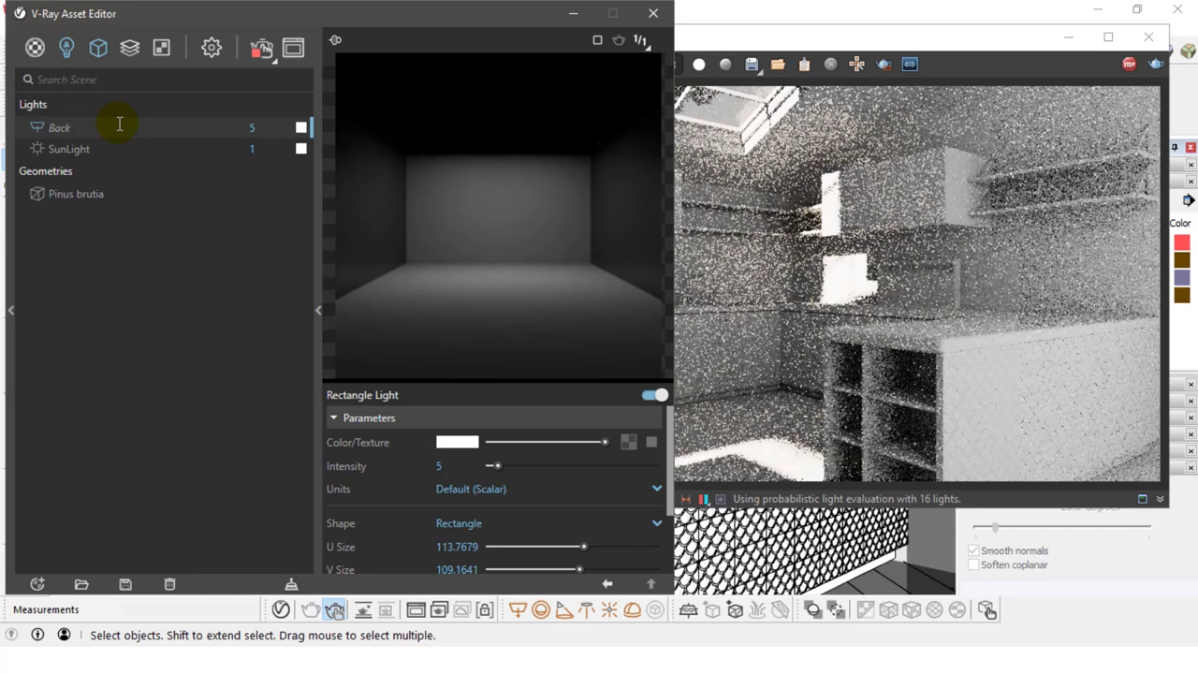
text(li)
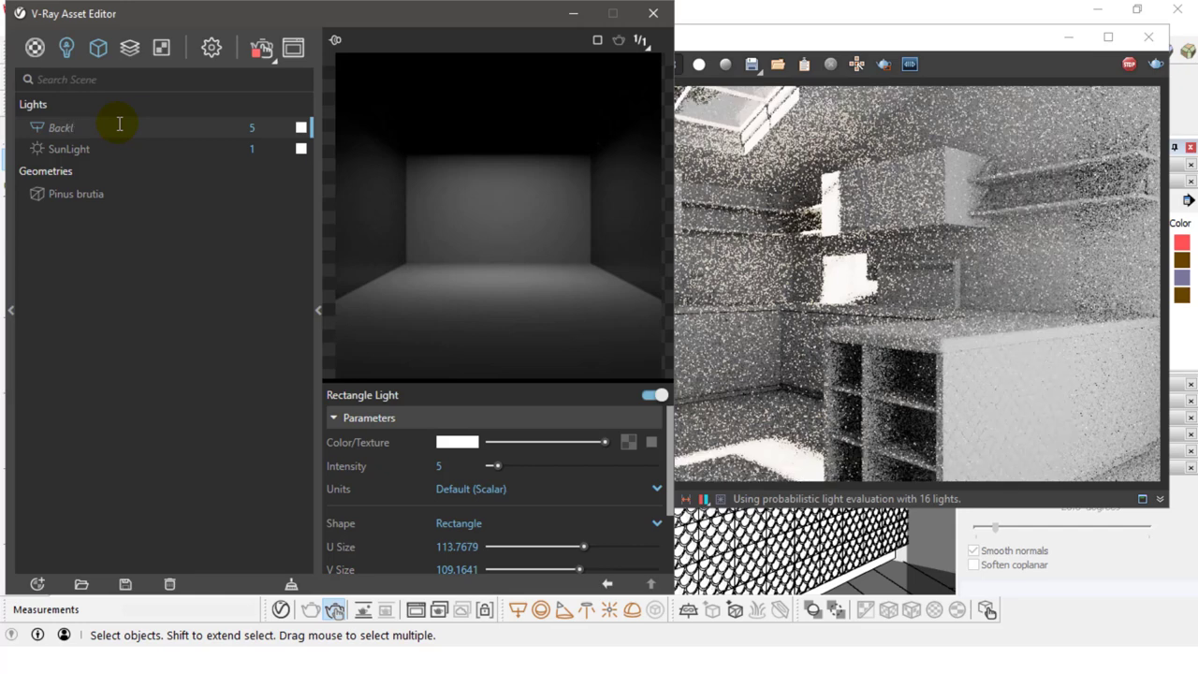
key(BackSpace)
key(BackSpace)
text(Light)
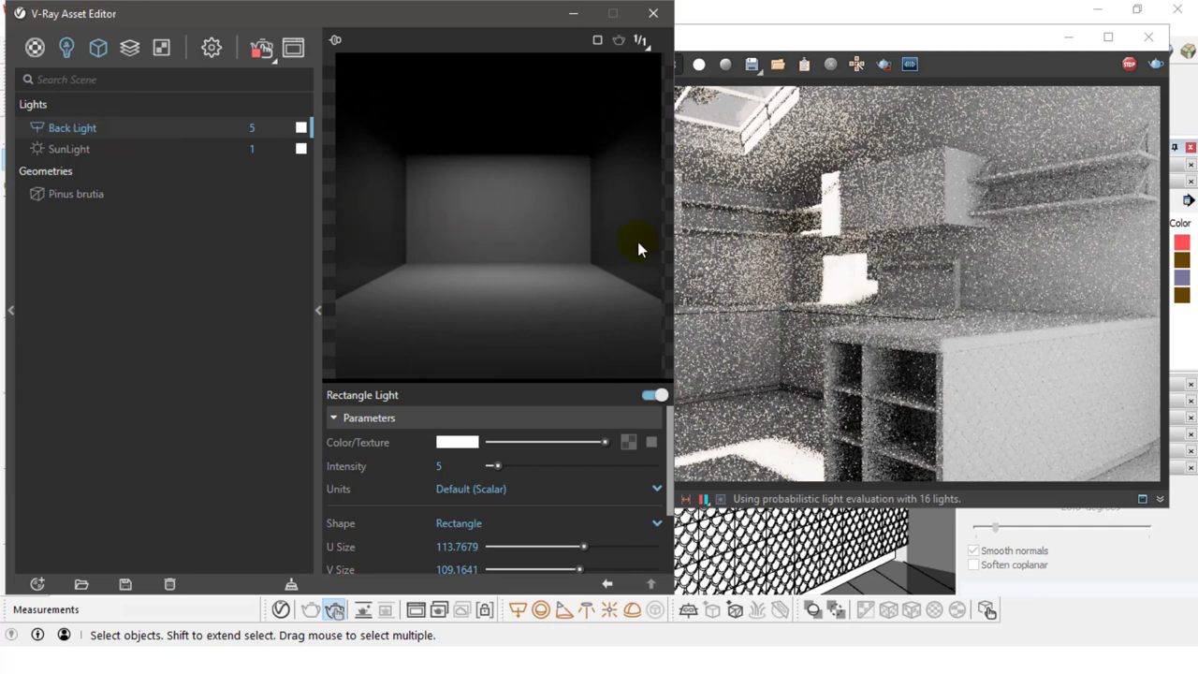
Step: Stop the interactive render and close both the frame buffer and the V-Ray Asset Editor
click(913, 41)
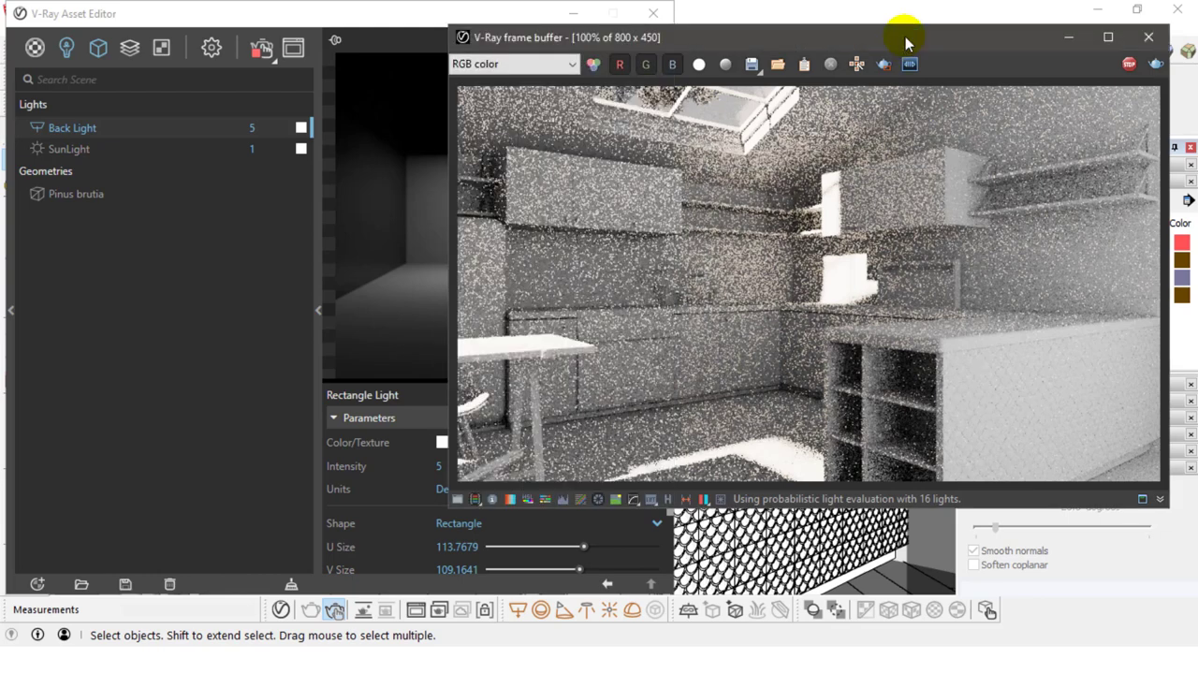
drag(904, 36, 862, 40)
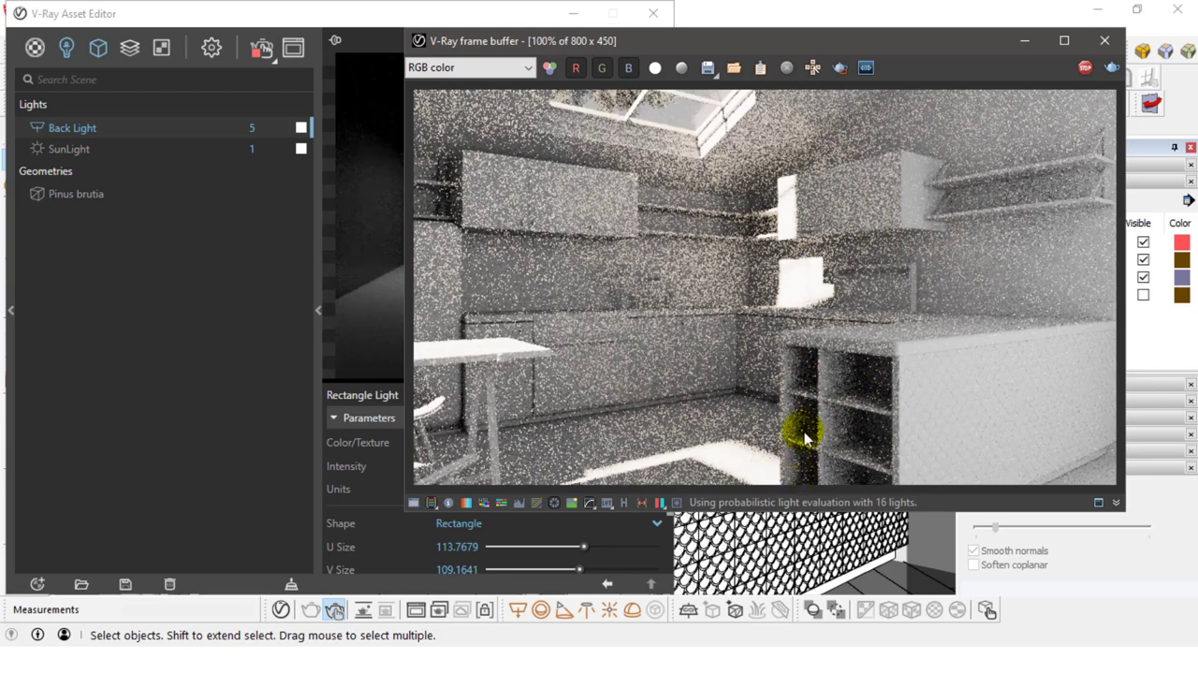
click(1084, 69)
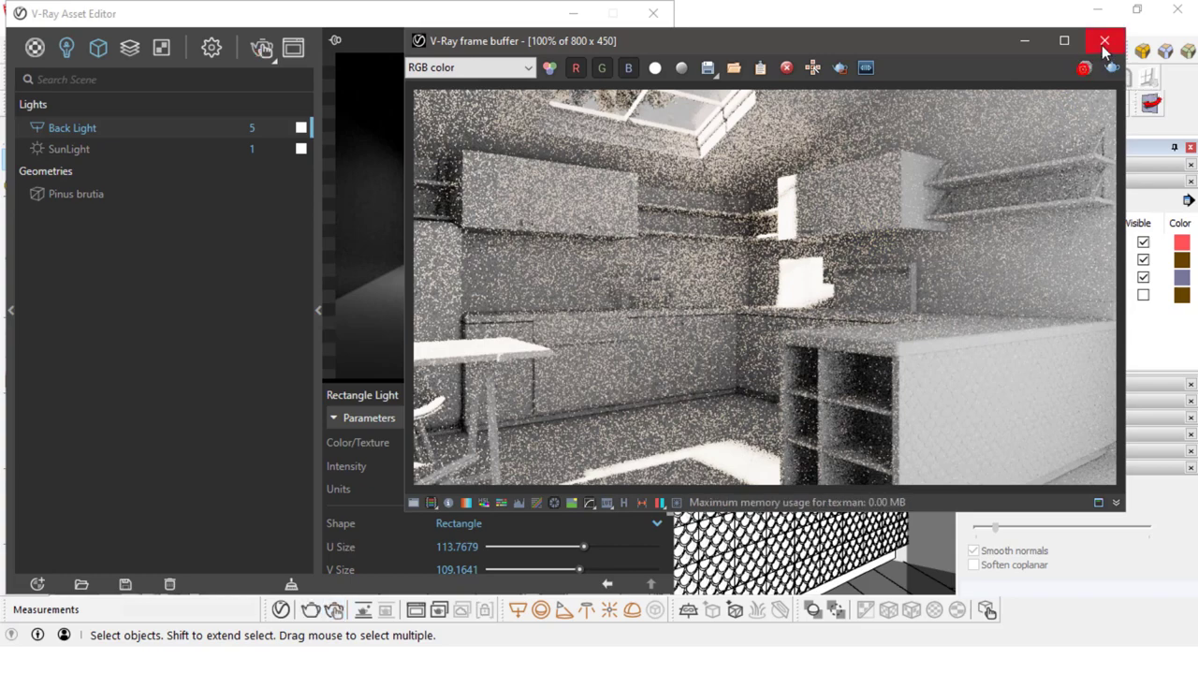
click(1104, 40)
click(644, 15)
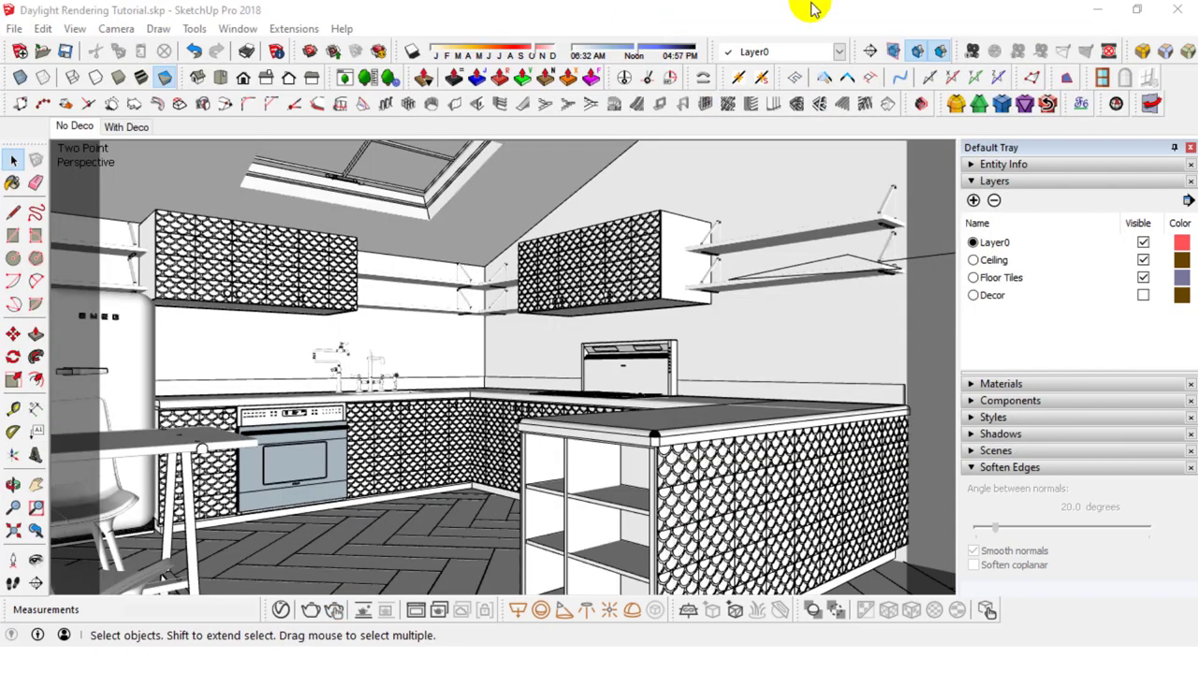
Step: Hide the Ceiling layer to expose the back light from above
click(1142, 259)
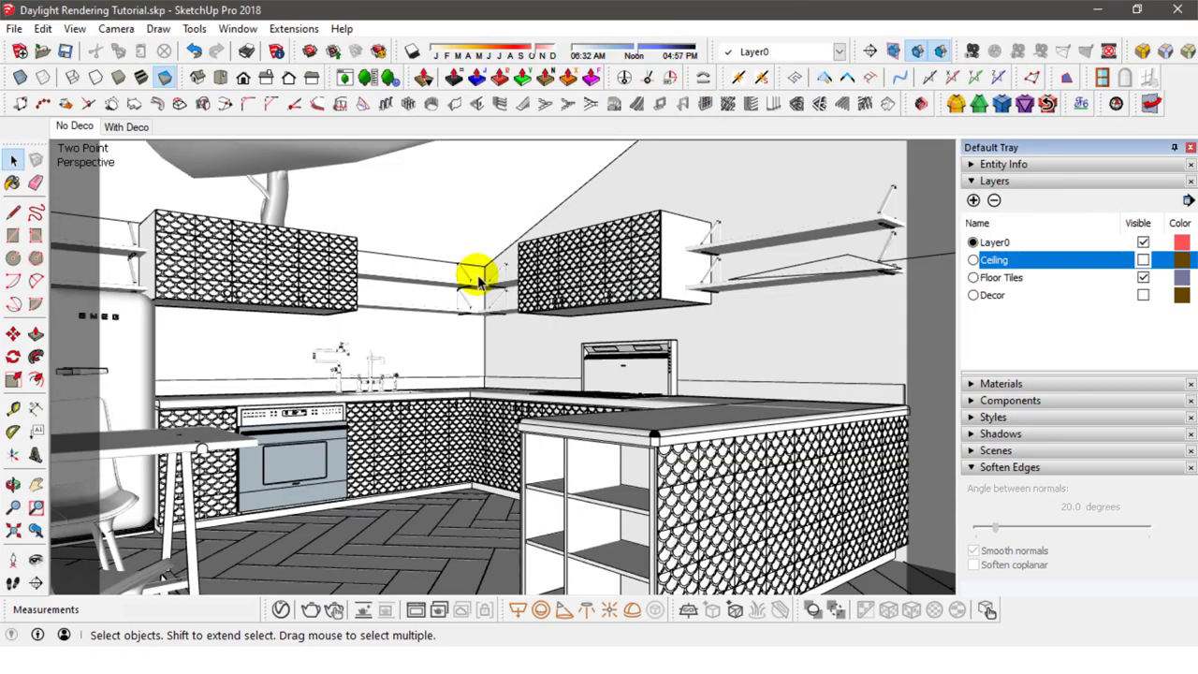
mouse_move(477, 280)
middle_down()
mouse_move(486, 310)
mouse_move(253, 193)
mouse_move(533, 396)
mouse_move(921, 550)
mouse_move(796, 204)
mouse_move(553, 422)
mouse_move(615, 420)
mouse_move(394, 296)
middle_up()
right_click(202, 185)
click(241, 171)
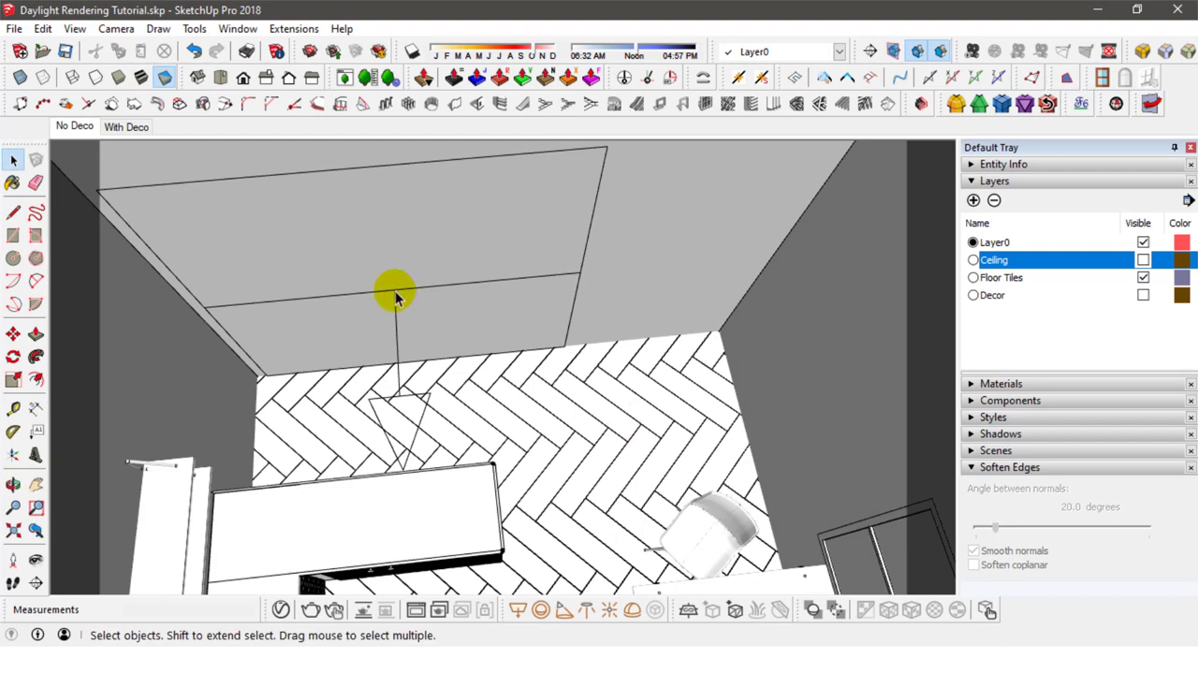
Step: Copy the back light about 1514 mm along its wall toward the wall with the window
click(394, 296)
click(13, 334)
click(251, 236)
key(ctrl)
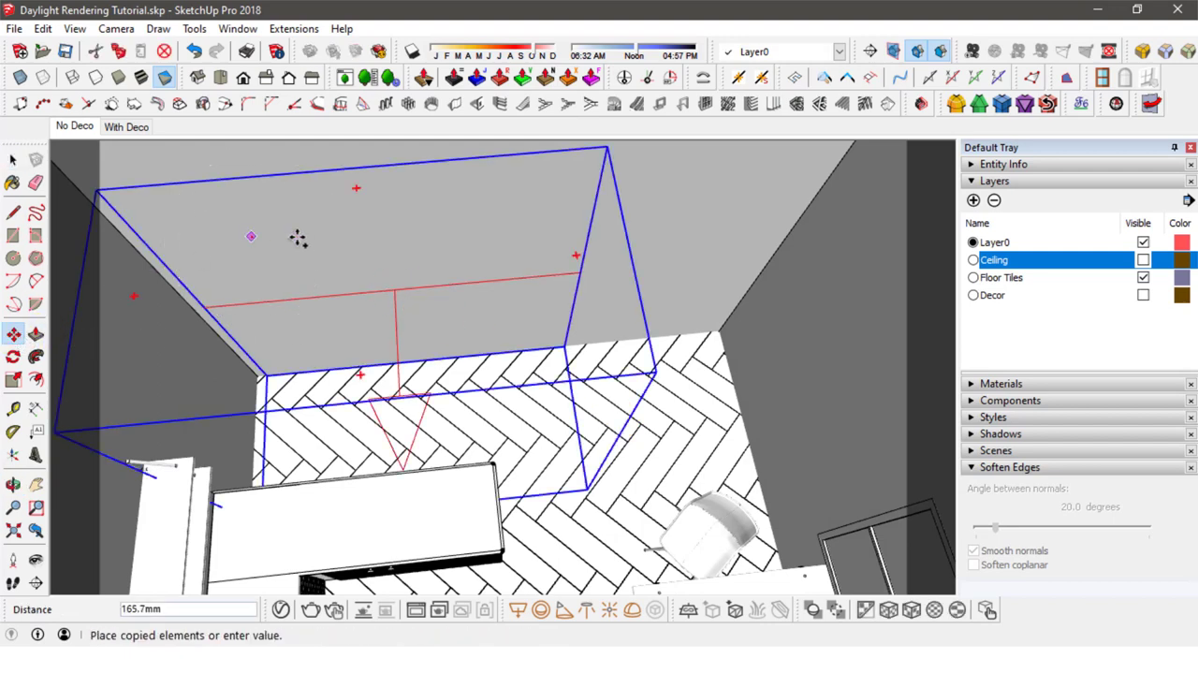
click(653, 231)
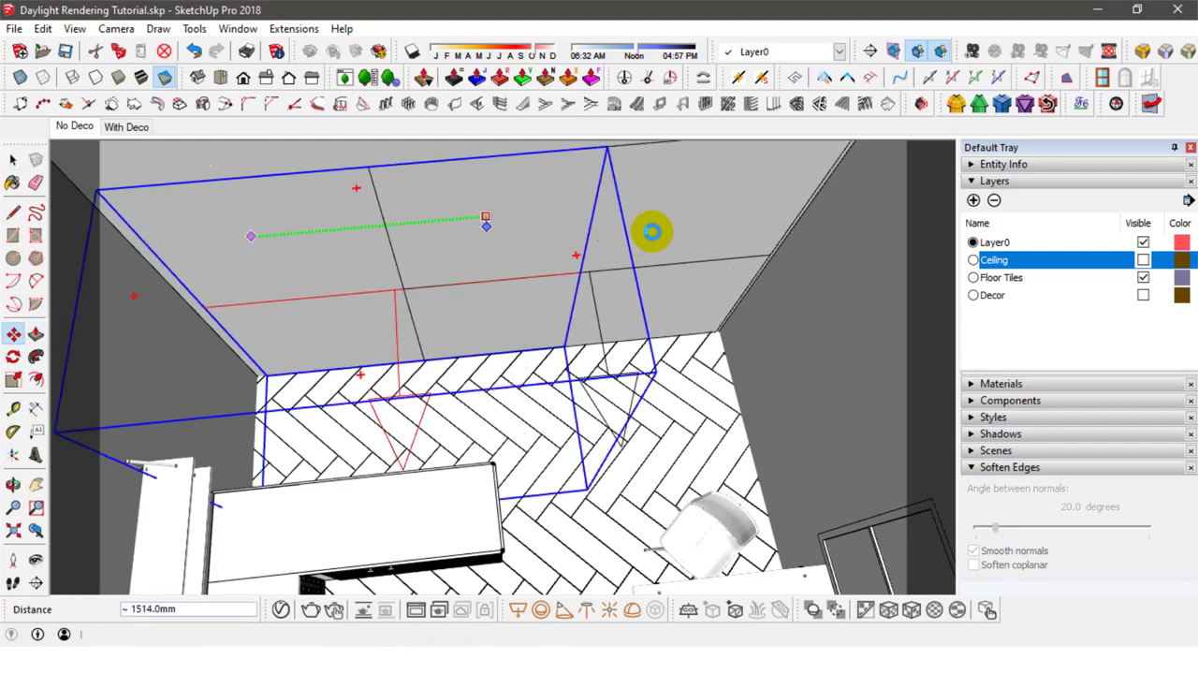
Step: Rotate the copied light a quarter turn so it faces away from the window wall into the room
middle_drag(652, 231, 807, 296)
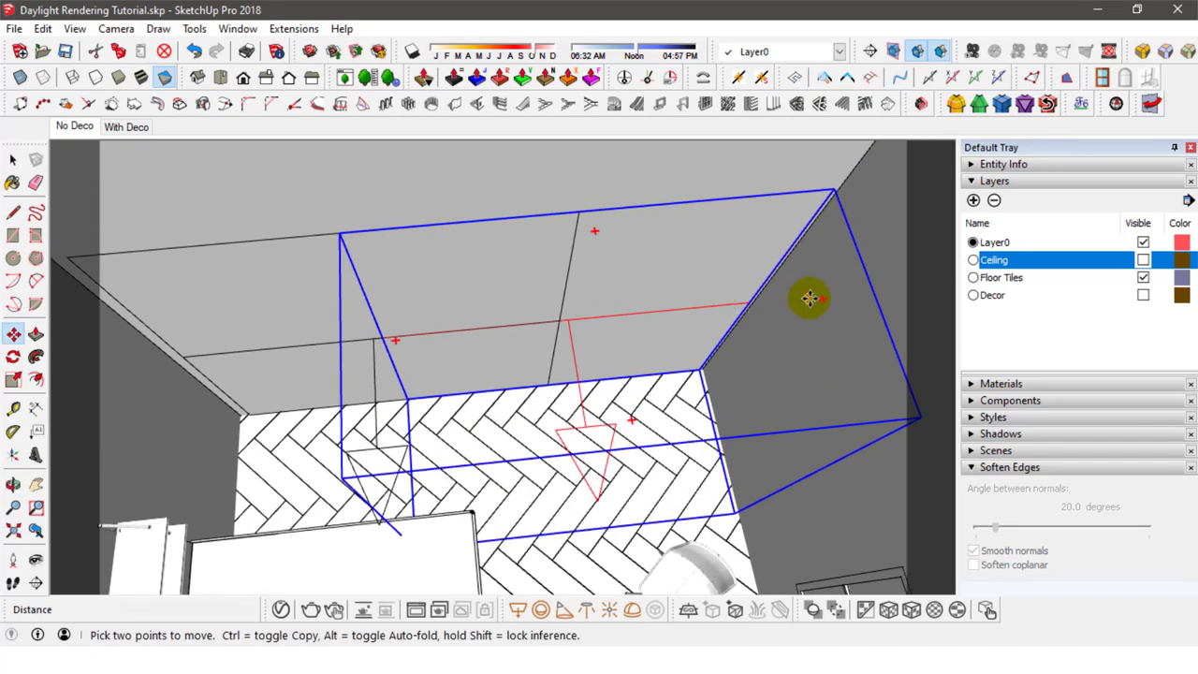
key(q)
click(825, 298)
click(623, 387)
scroll(623, 382, up, 3)
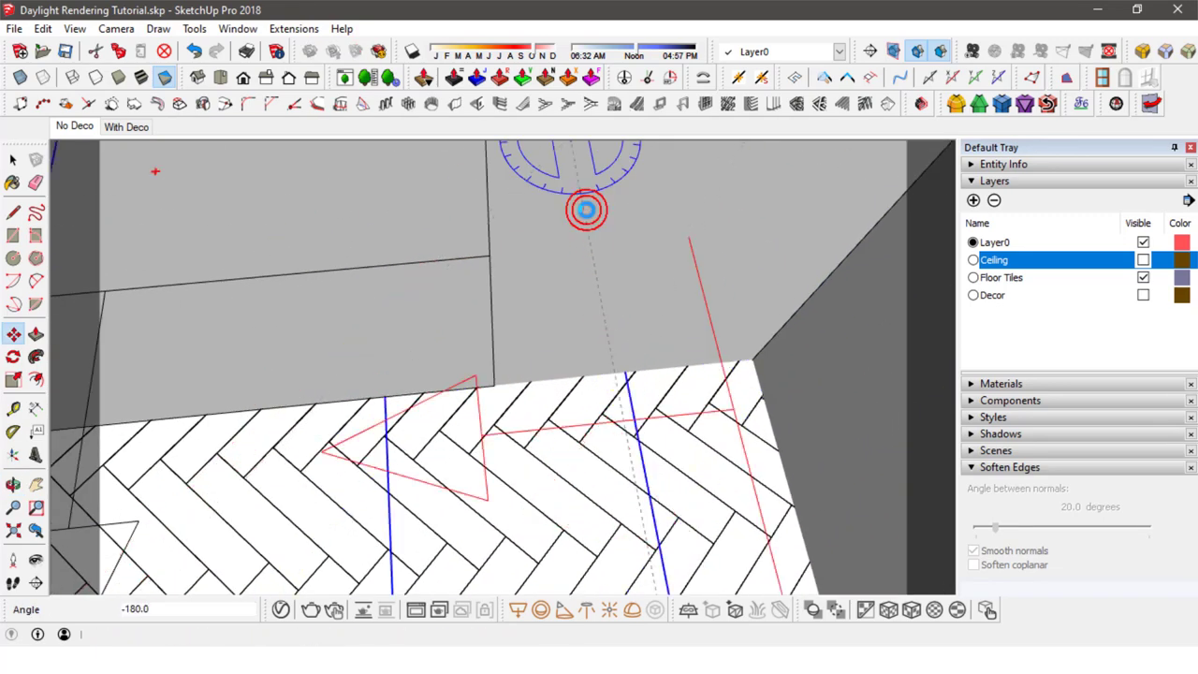
click(586, 208)
Step: Move the rotated light about 766 mm until it sits against the window wall
key(m)
scroll(586, 208, down, 3)
middle_drag(585, 209, 777, 364)
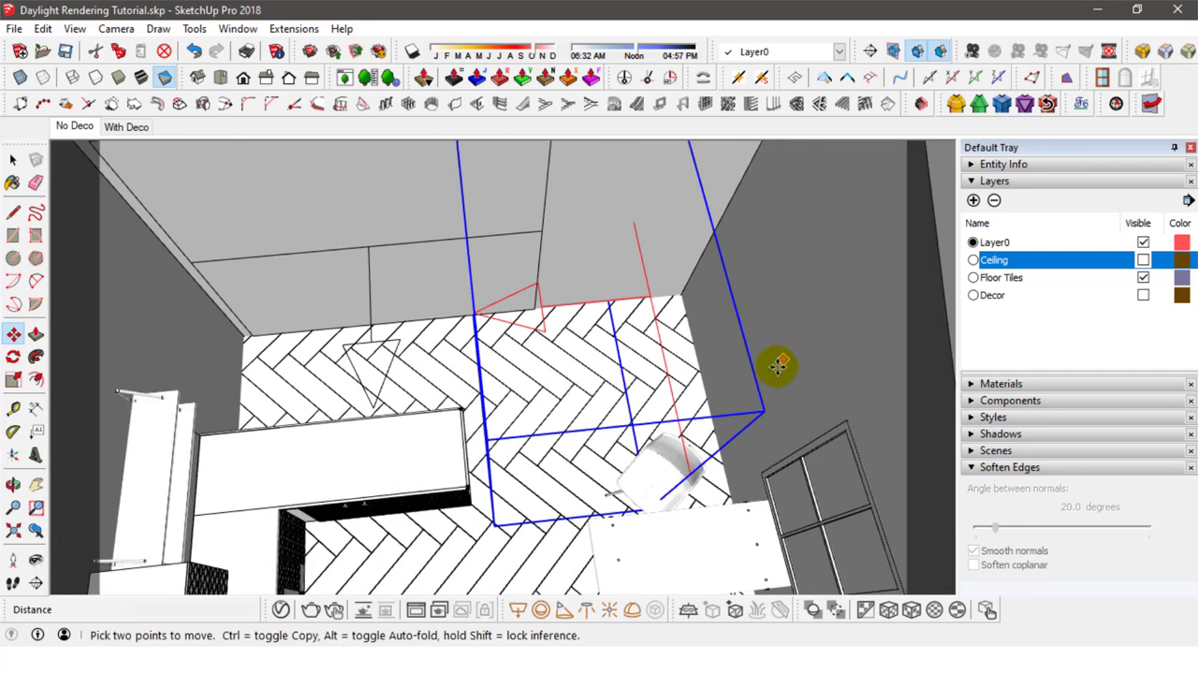
click(760, 407)
click(858, 378)
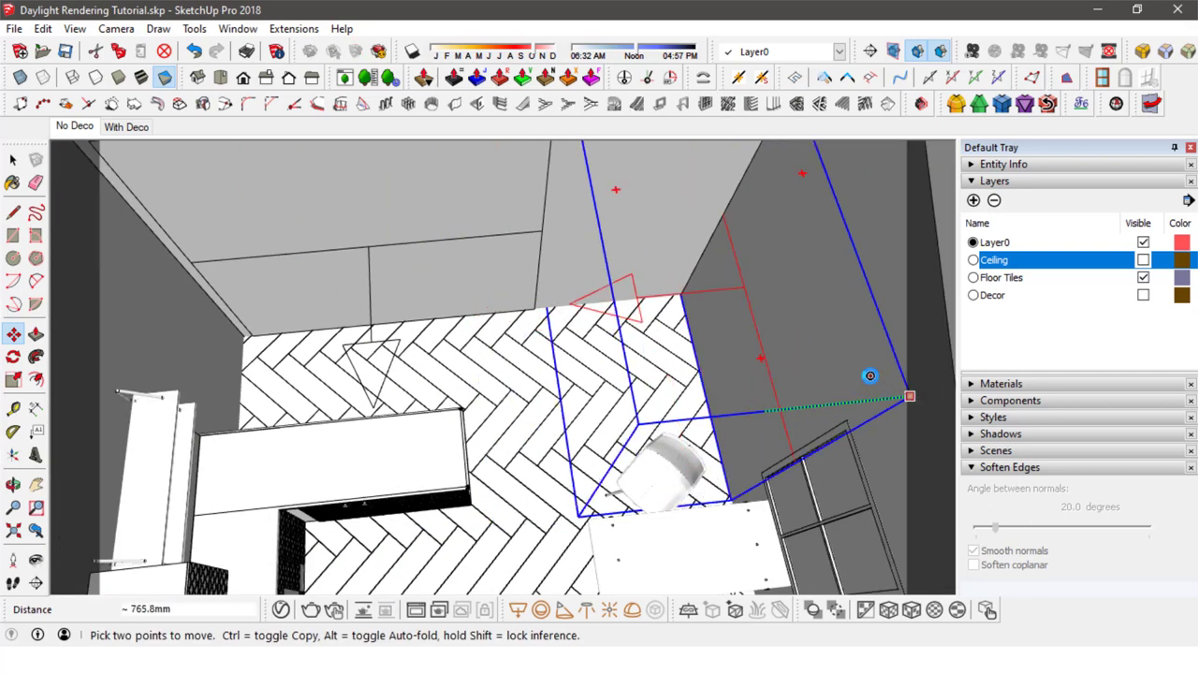
click(870, 375)
Step: Shift the copied light about 89 mm along the window wall, away from the window
middle_drag(796, 337, 741, 423)
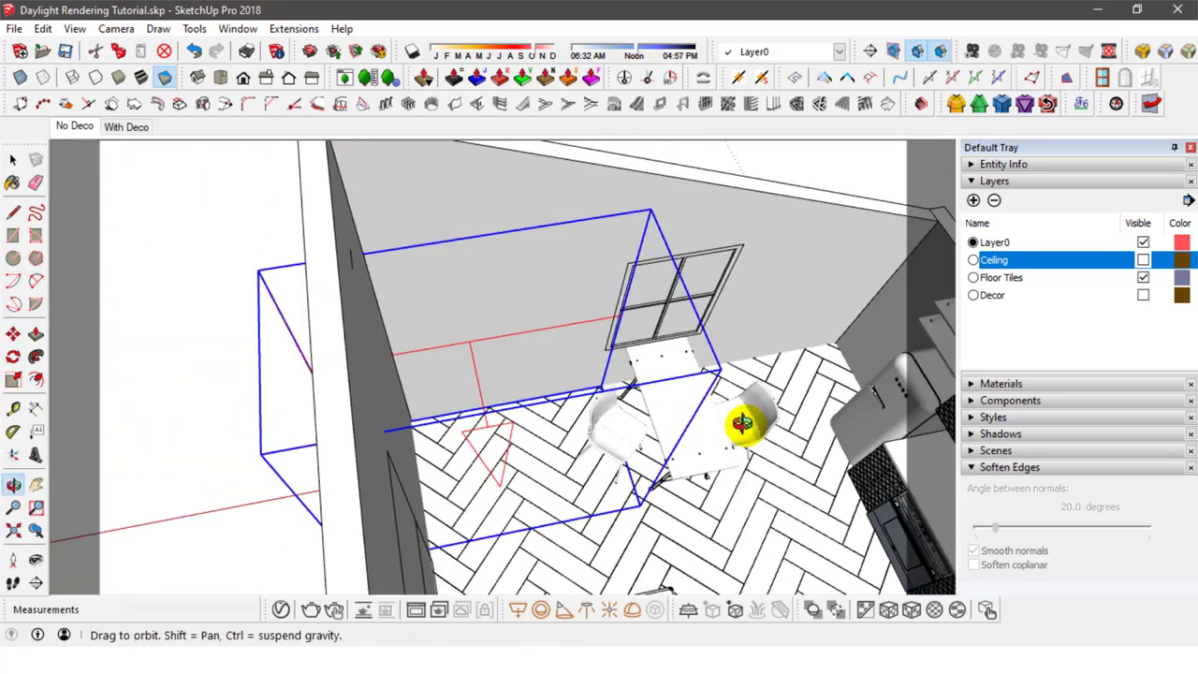
scroll(617, 201, up, 5)
click(649, 243)
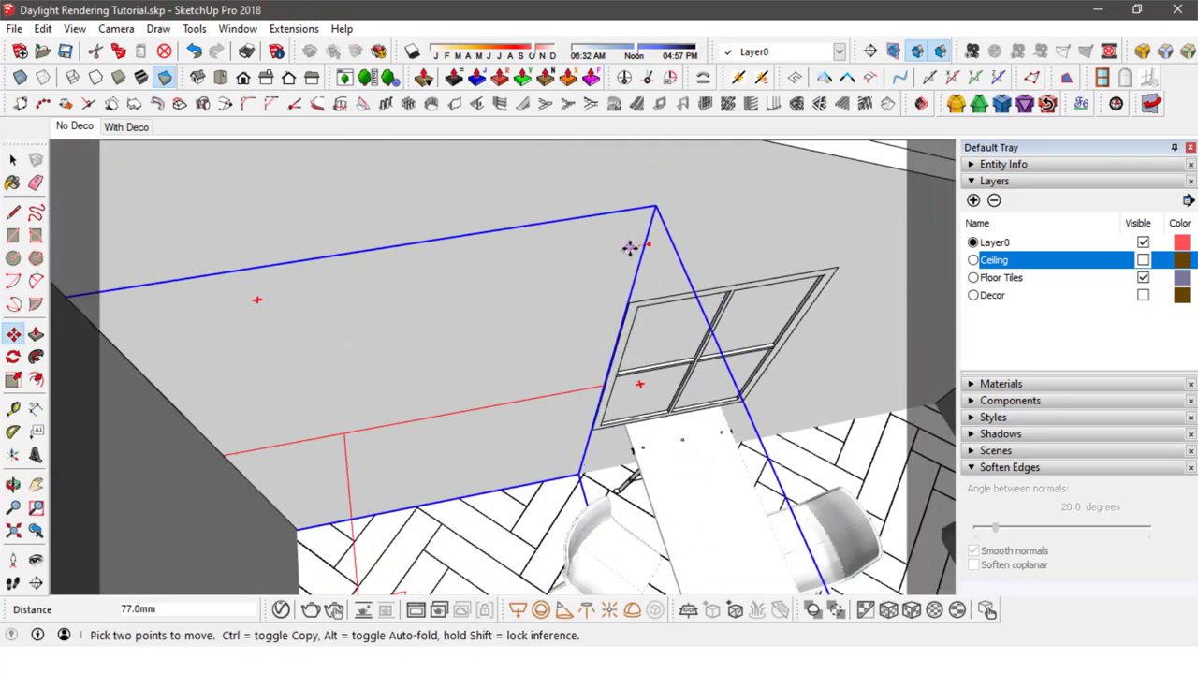
click(627, 248)
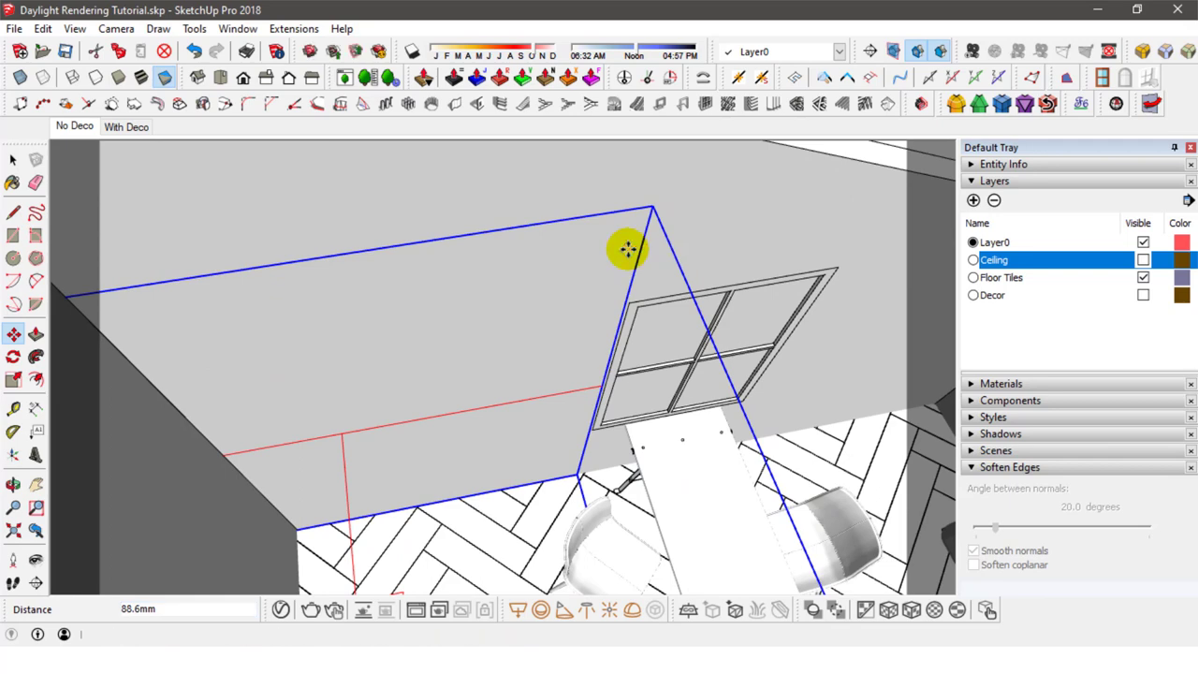
scroll(481, 312, down, 3)
middle_drag(481, 313, 524, 343)
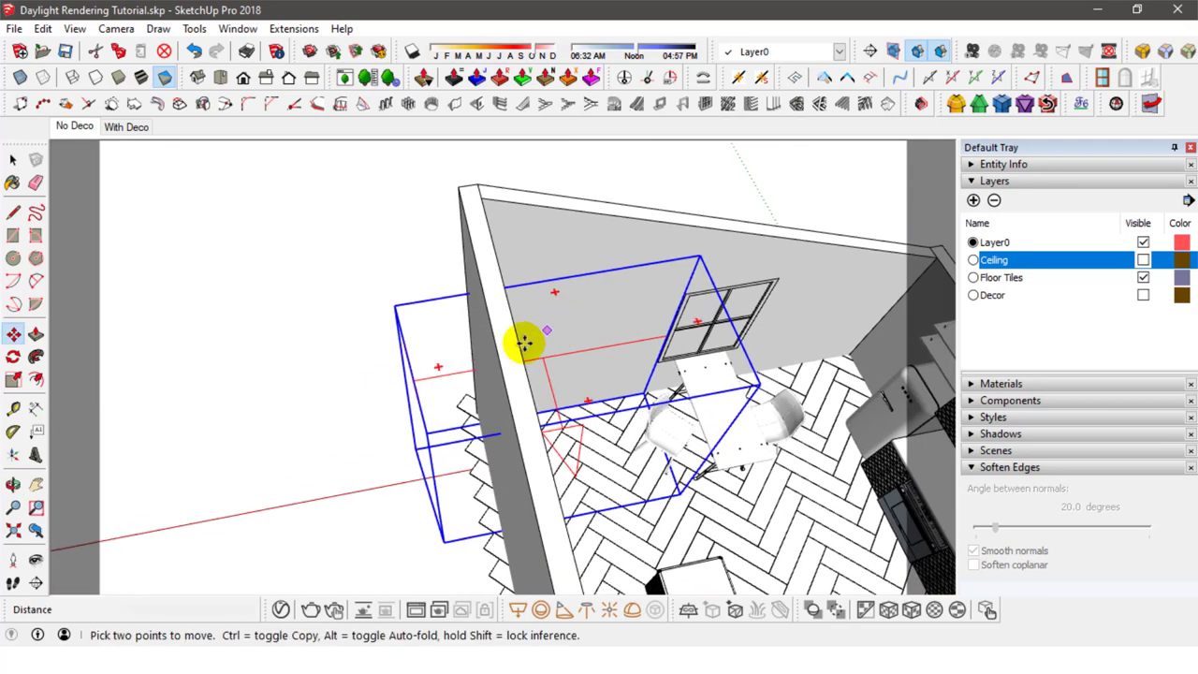
Step: Scale the copied light's width by about 0.71 so its outer edge ends at the room's corner
click(13, 379)
click(414, 436)
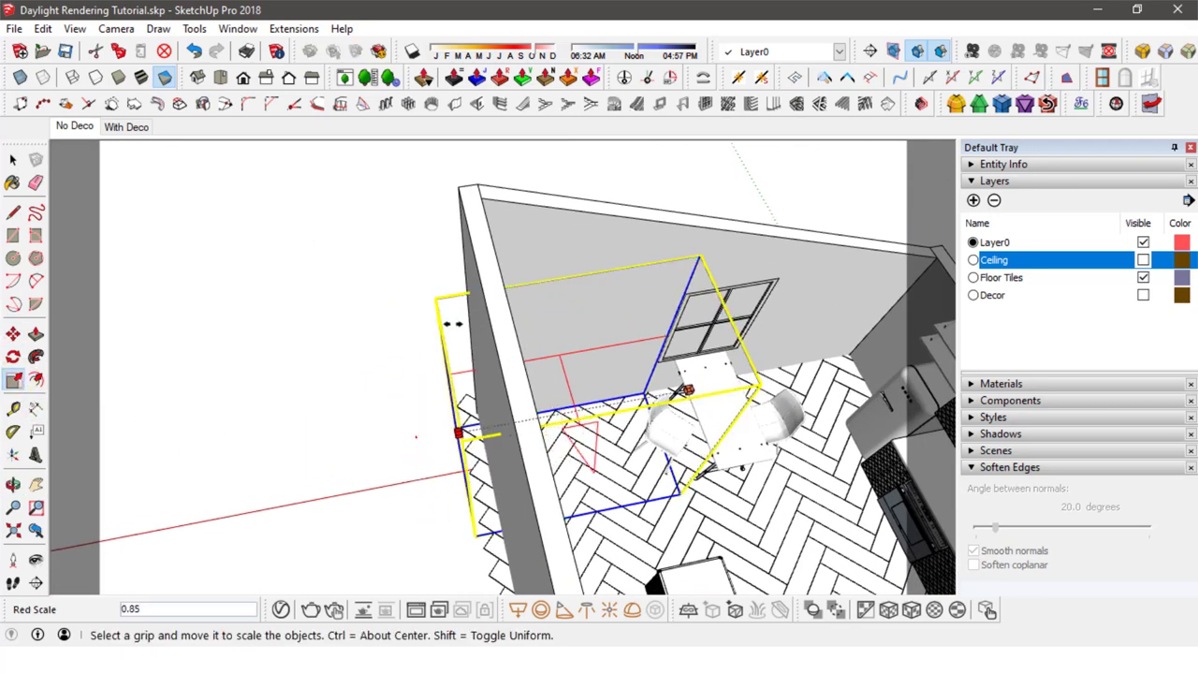
click(480, 204)
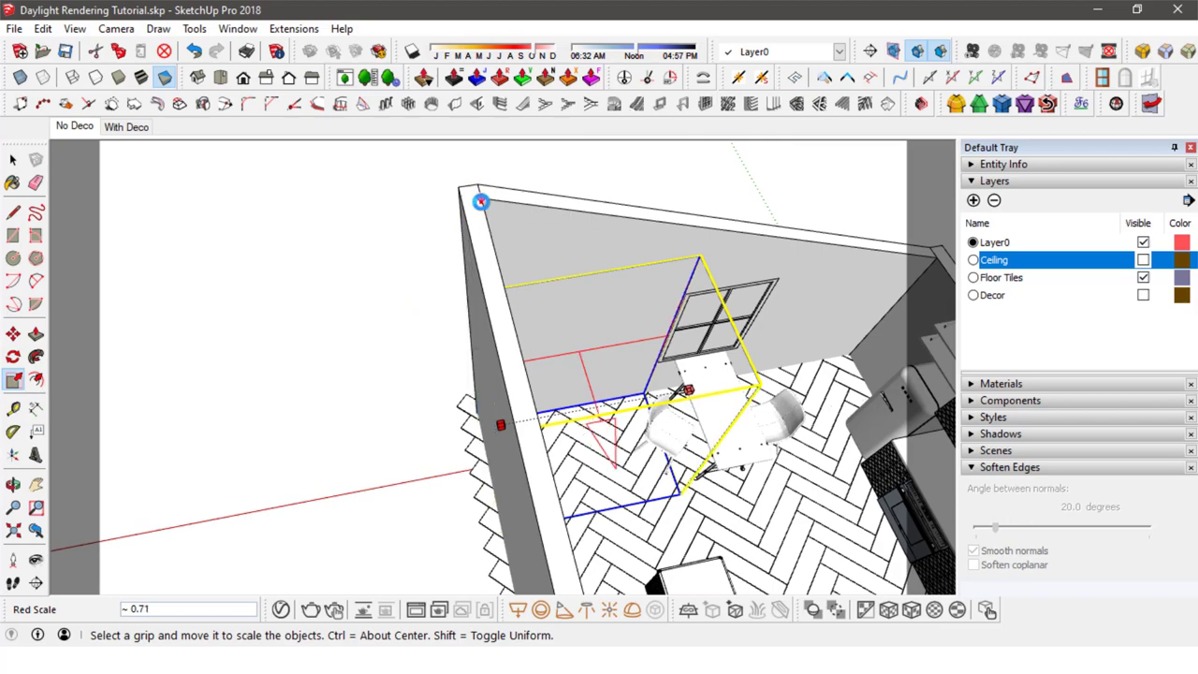
click(480, 200)
shift+middle_drag(595, 261, 589, 406)
scroll(515, 337, up, 3)
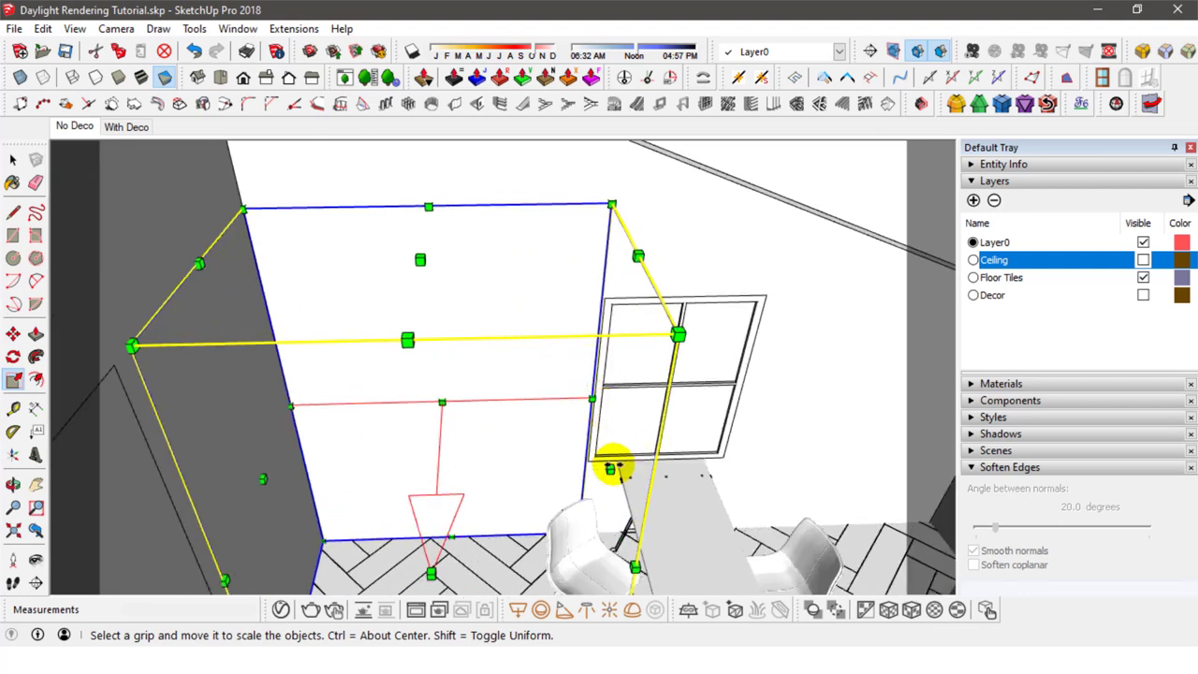
click(609, 468)
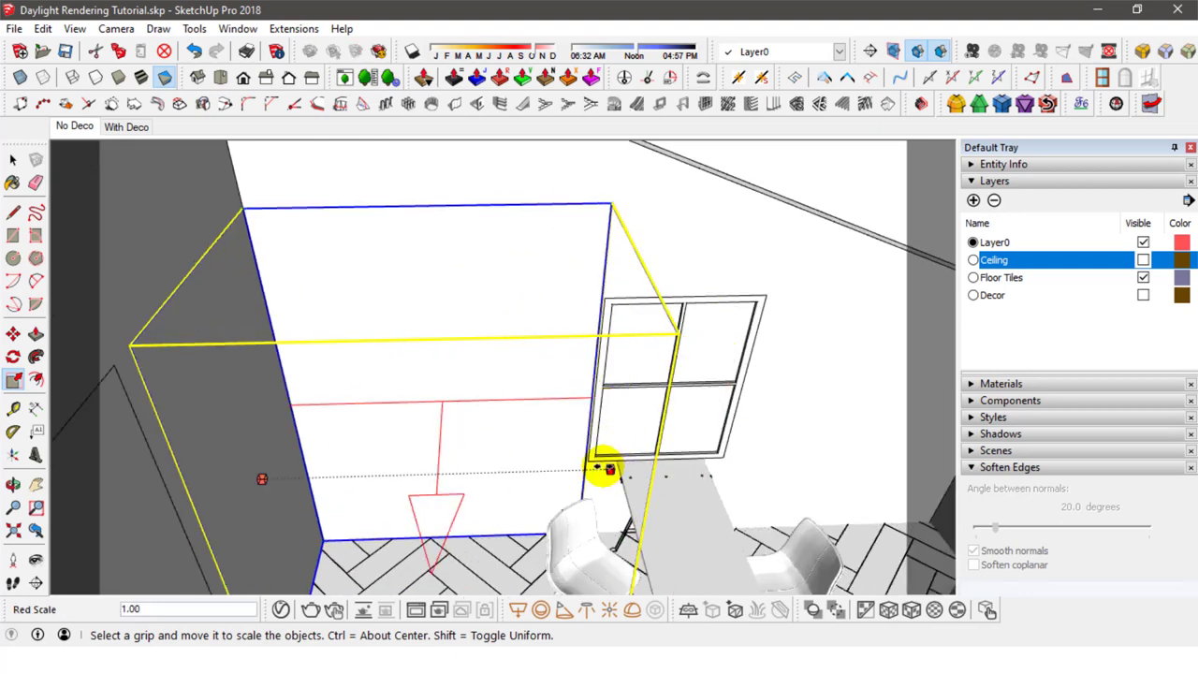
click(604, 468)
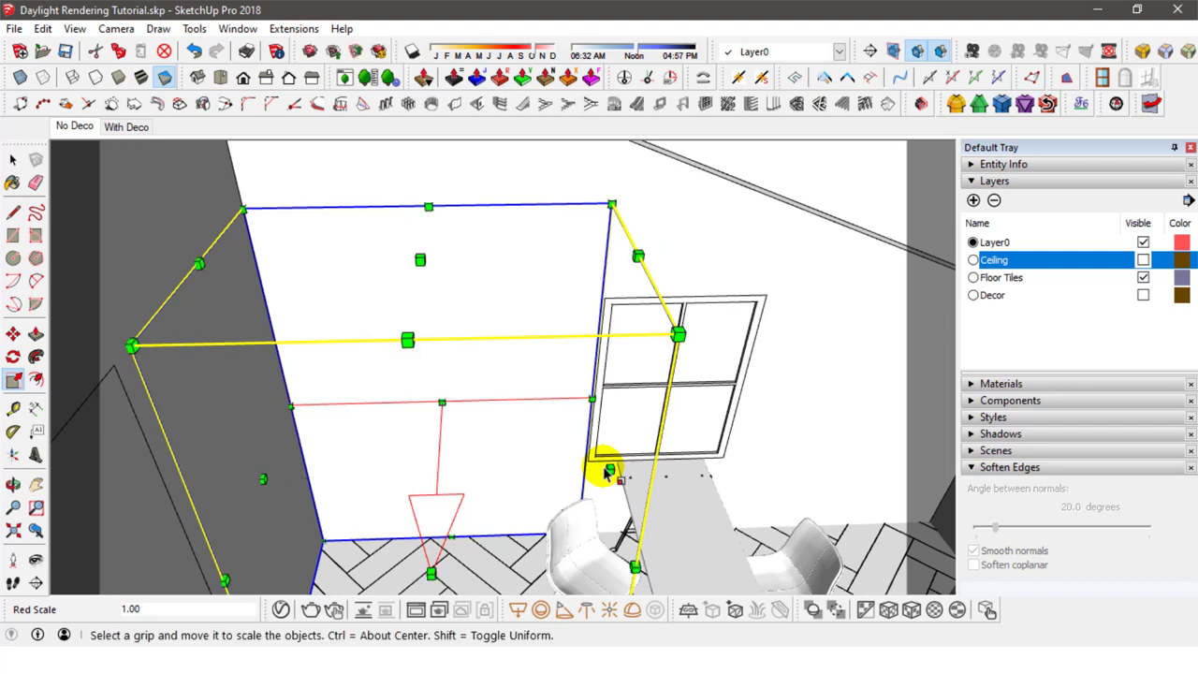
click(13, 160)
click(399, 281)
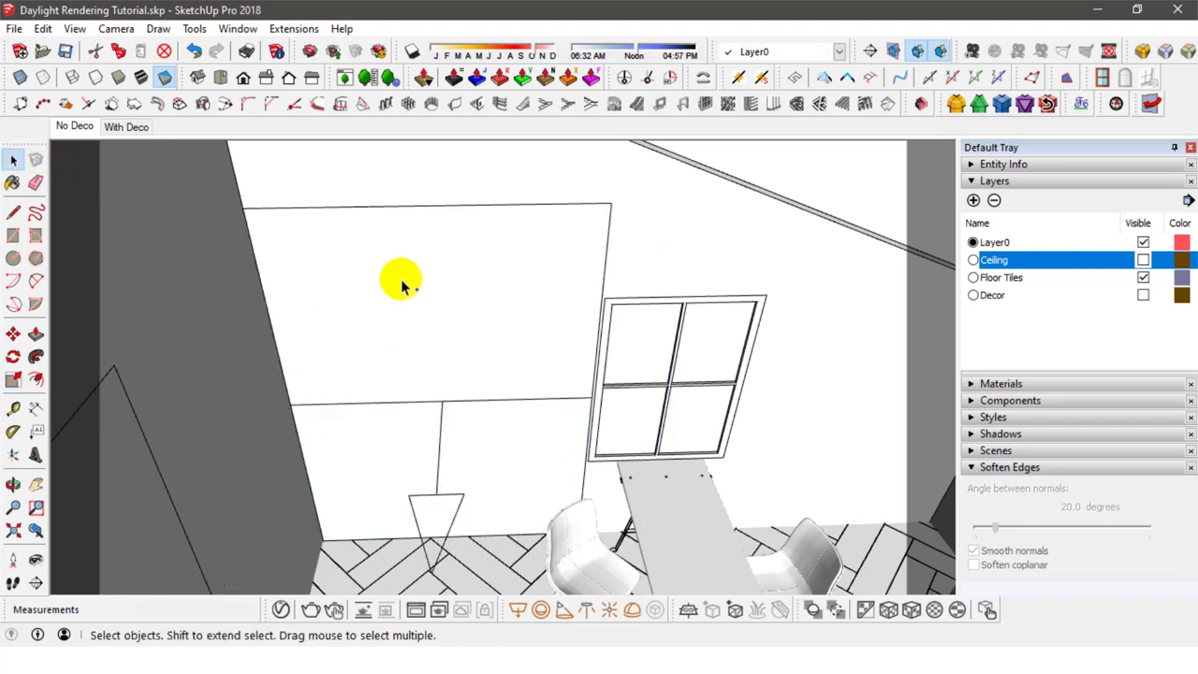
Step: Scale the copied light's width by 0.86 from its corner side, leaving a gap to the adjoining wall
middle_drag(458, 332, 423, 410)
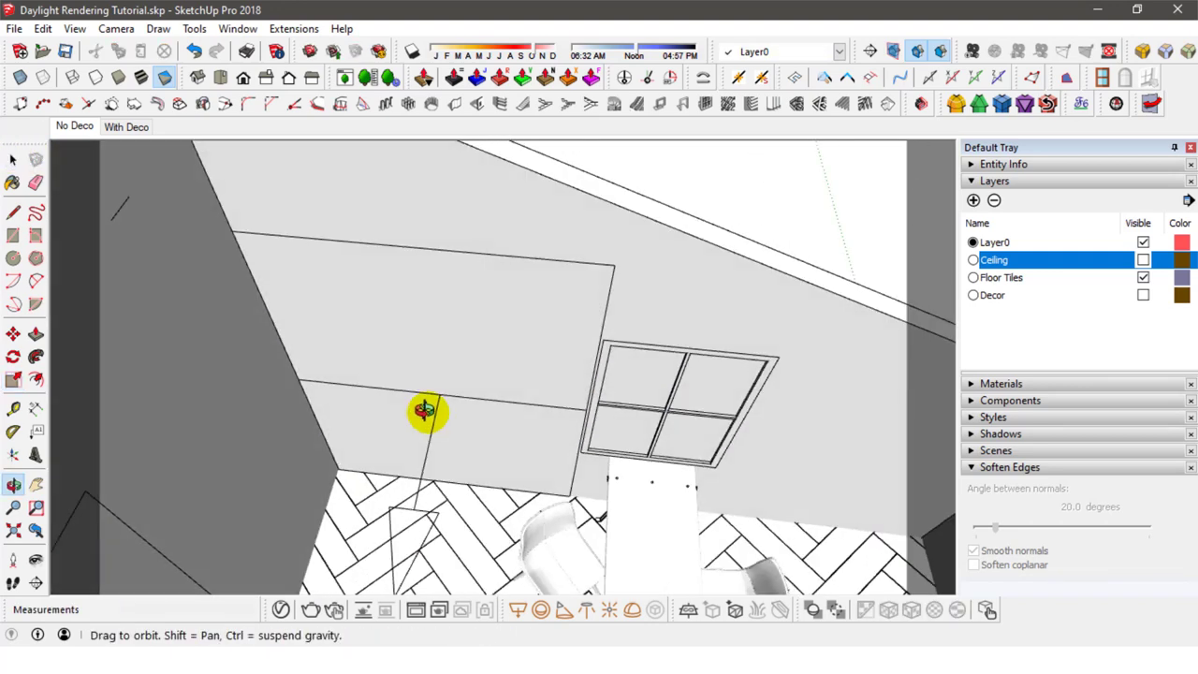
click(381, 397)
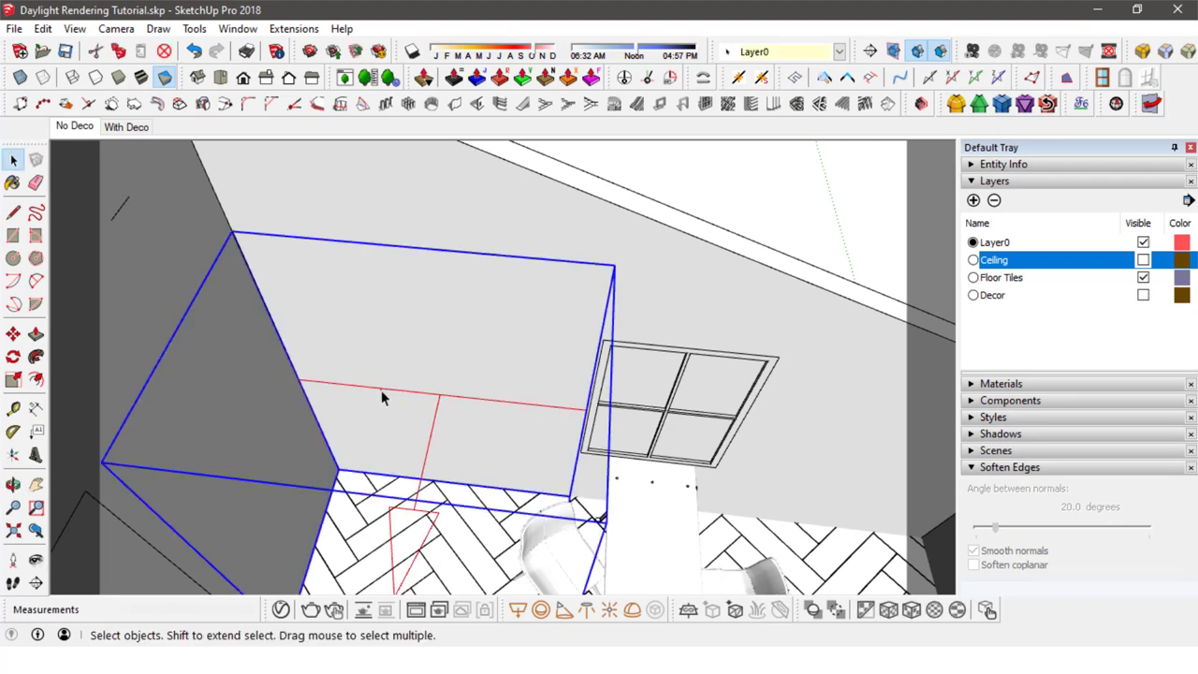
click(14, 379)
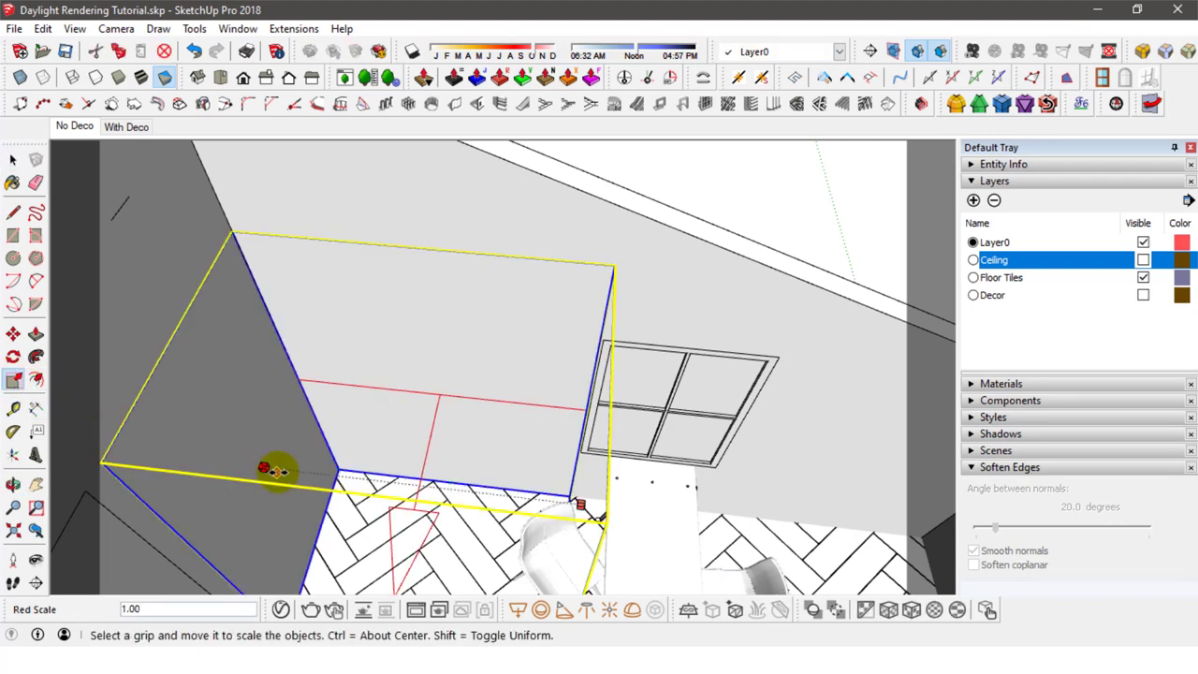
drag(284, 471, 317, 391)
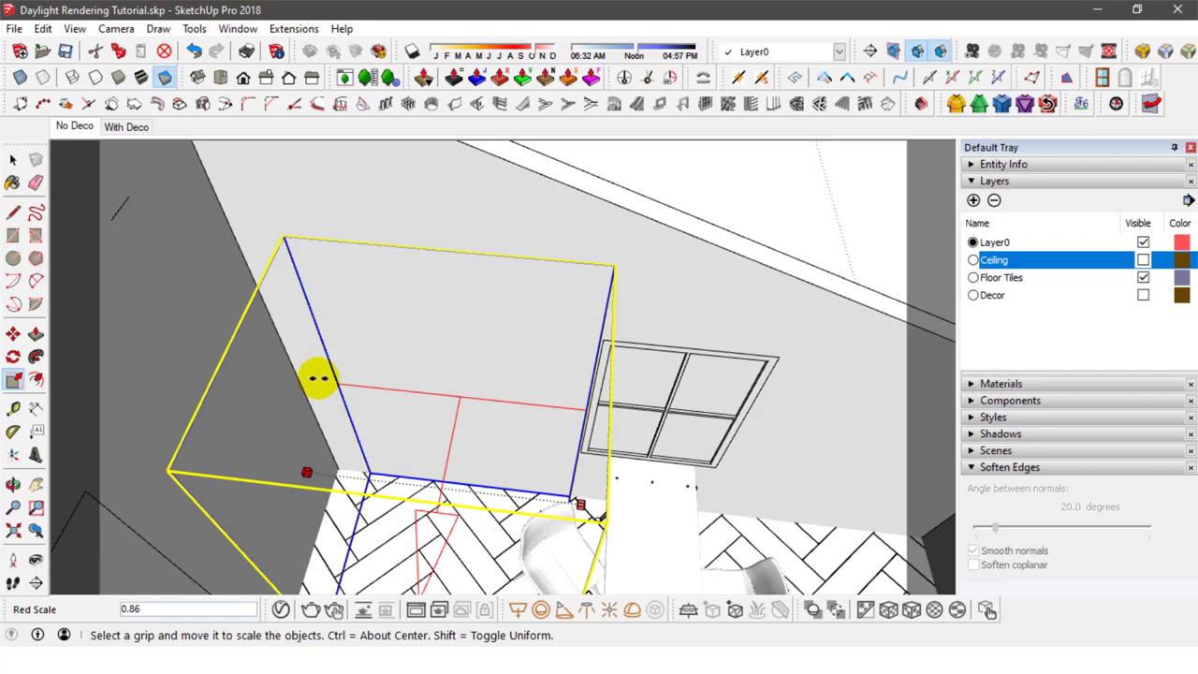
click(318, 378)
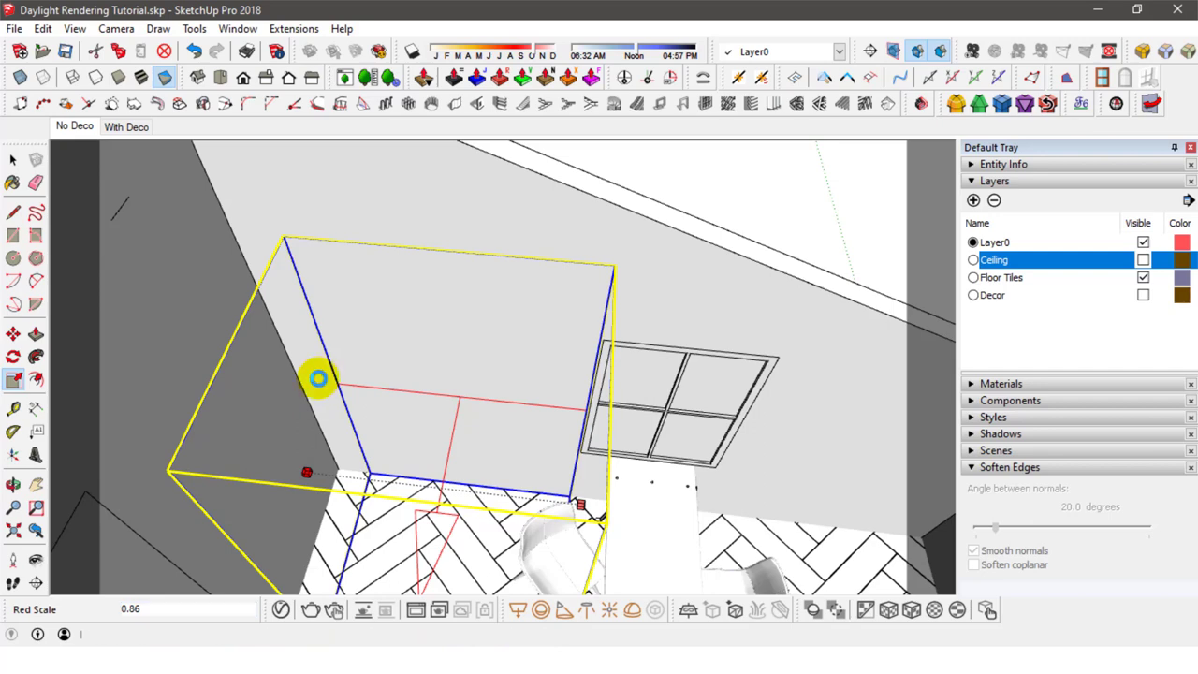
Step: Move the narrowed light about 61 mm away from the window and return to the No Deco scene
click(14, 334)
click(583, 235)
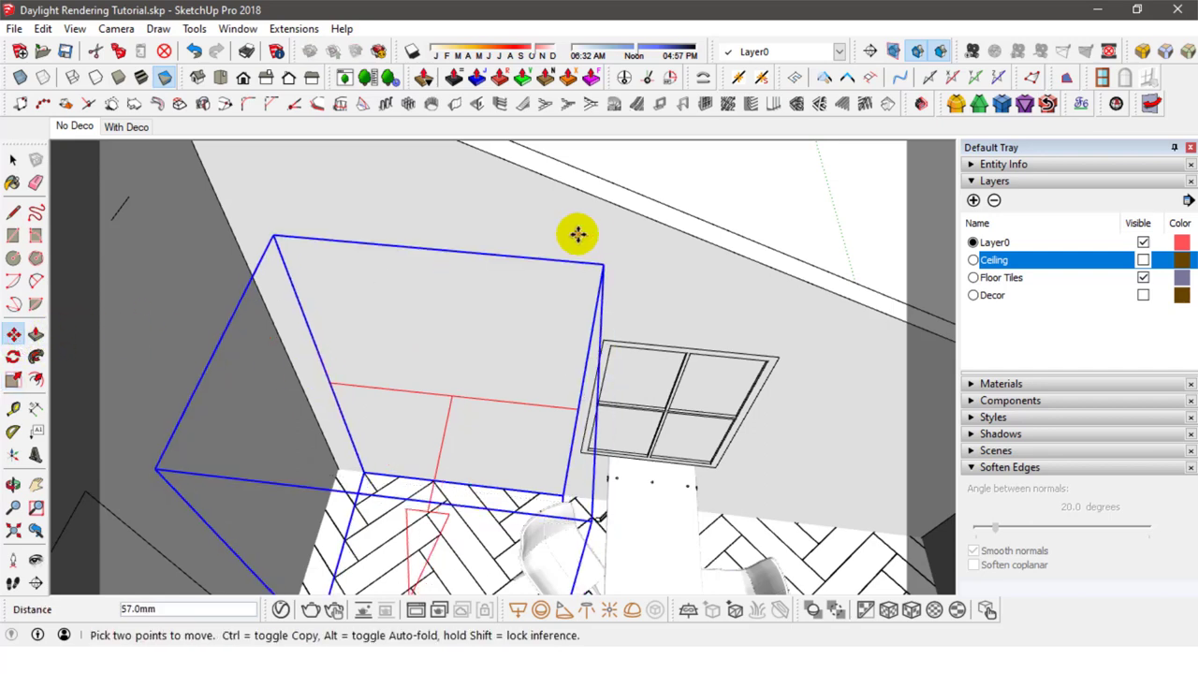
click(577, 234)
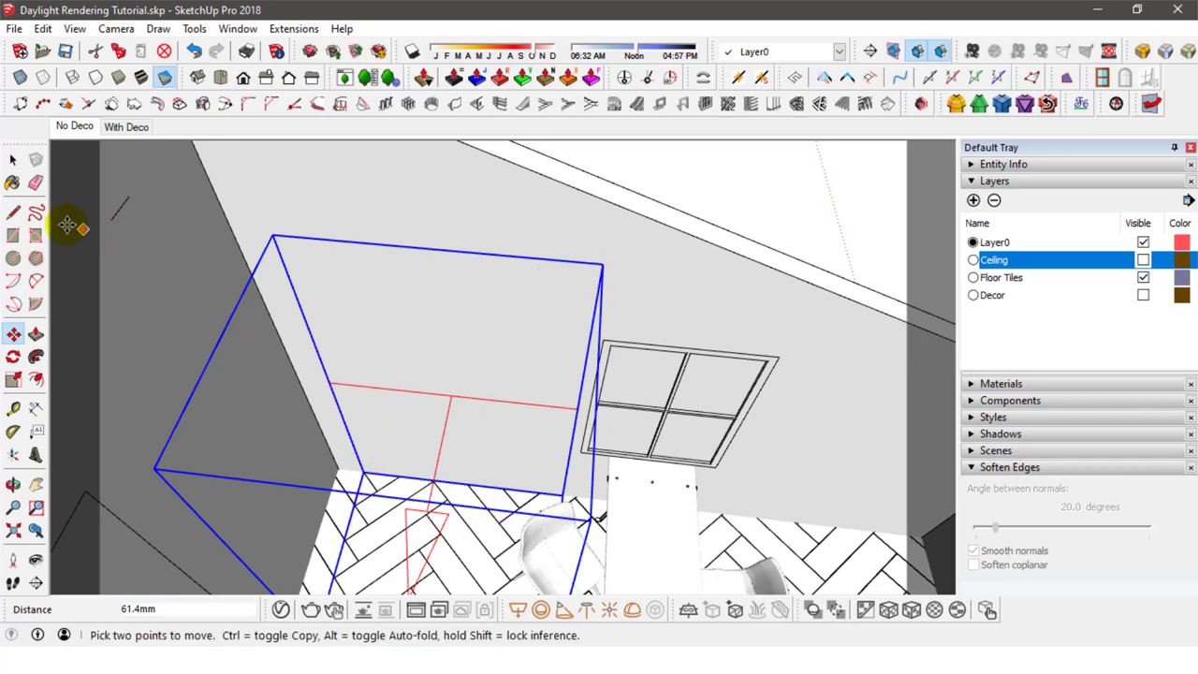
click(13, 160)
click(75, 125)
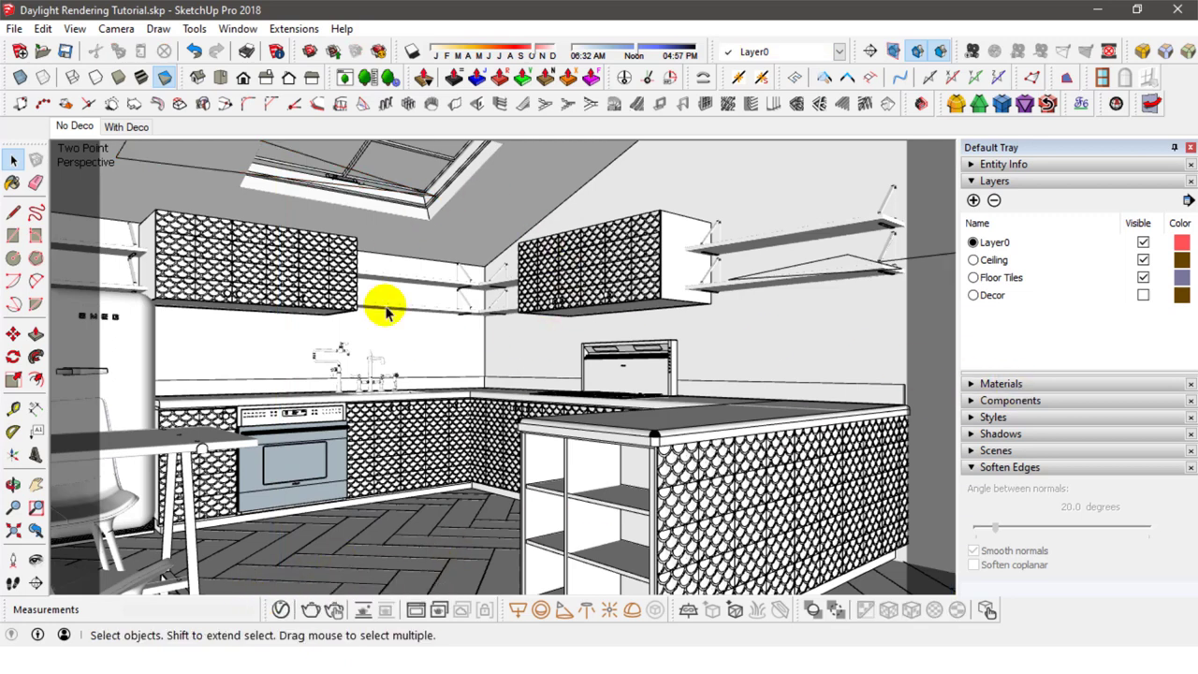
Step: Start an interactive V-Ray render and move the frame buffer aside so the light outline near the skylight can be reached
click(335, 612)
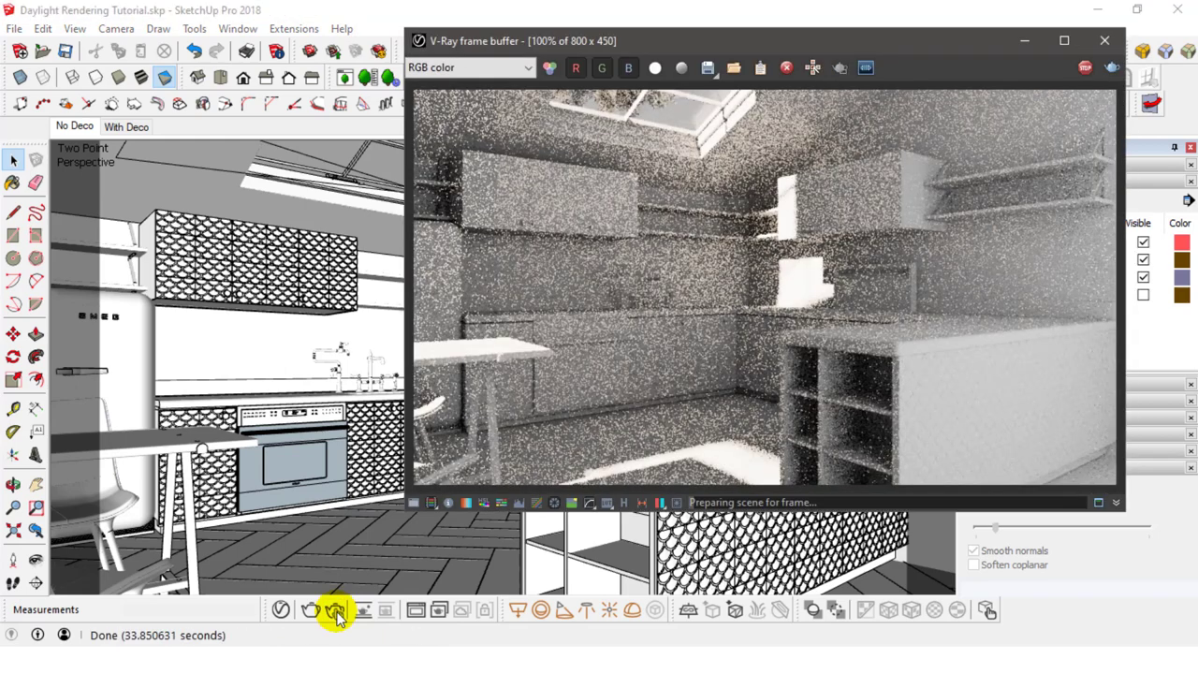
drag(893, 50, 668, 122)
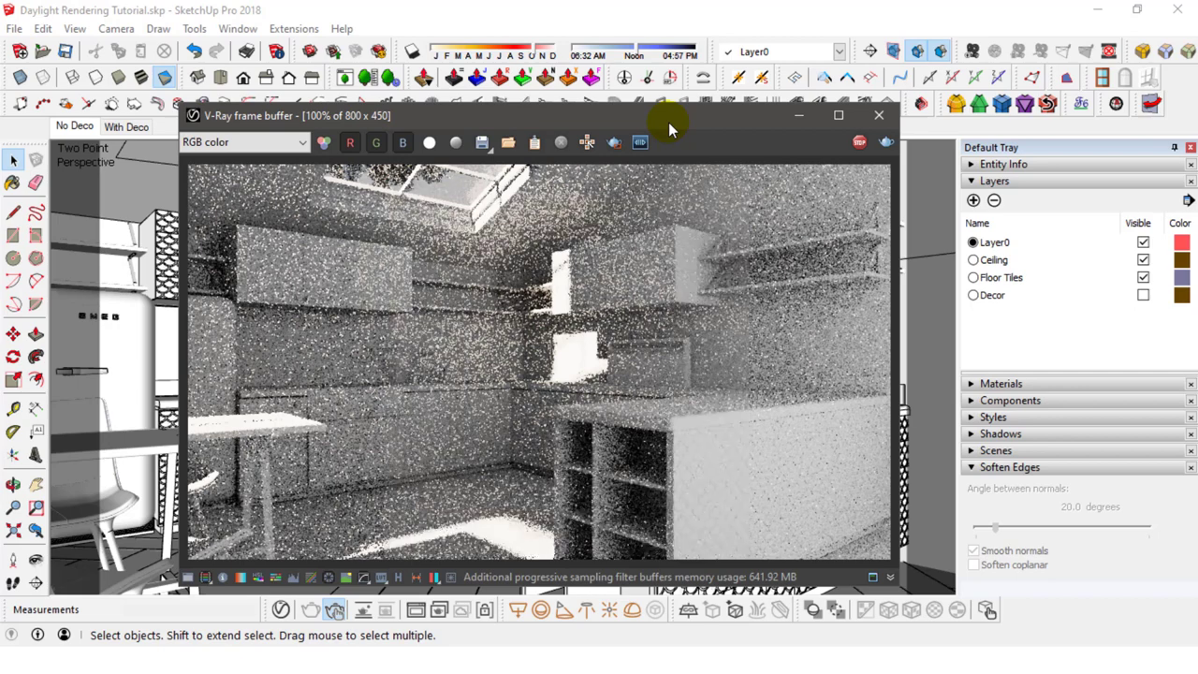
drag(516, 121, 612, 78)
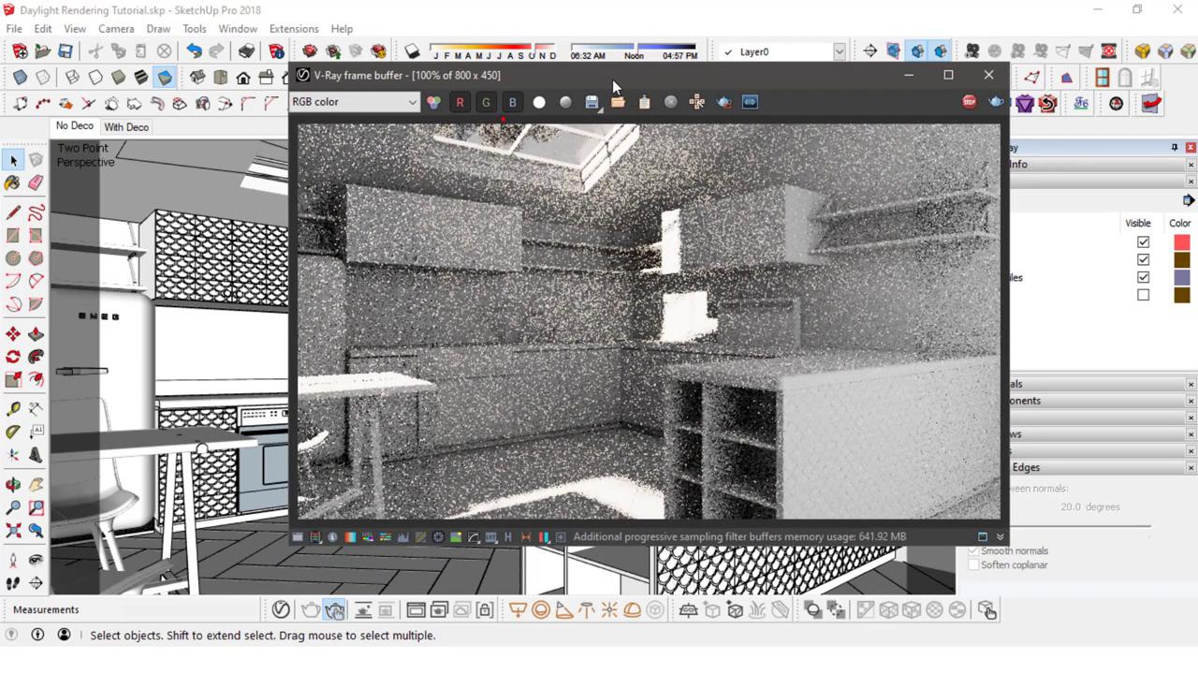
click(612, 79)
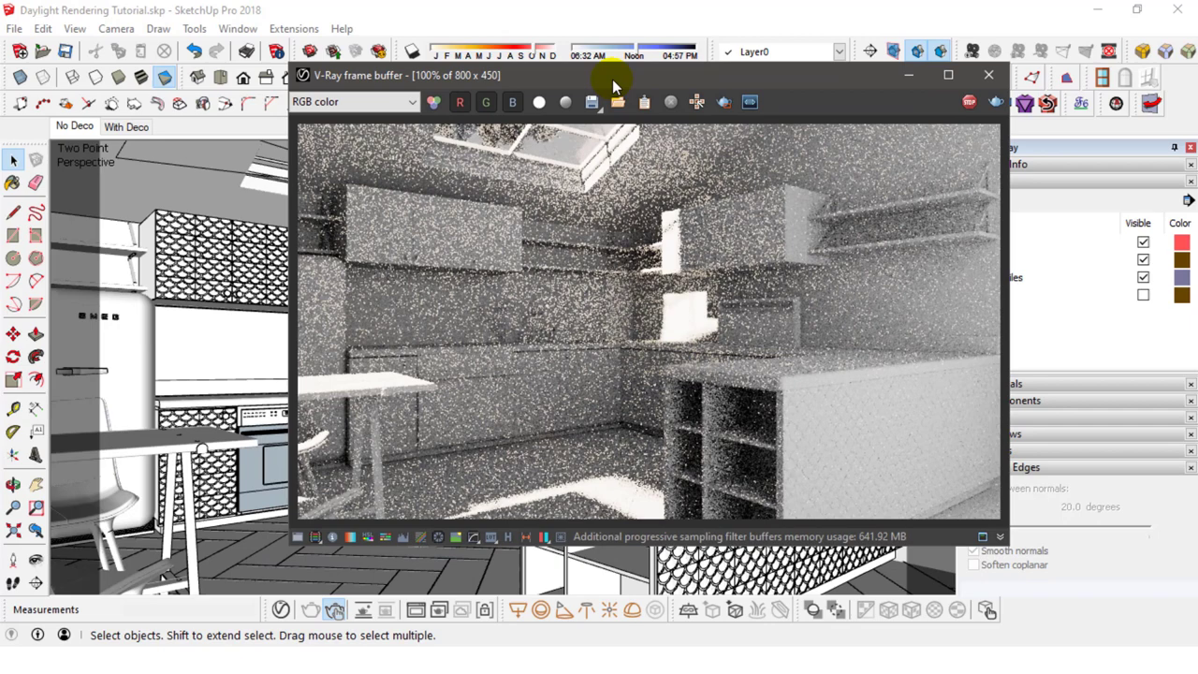
drag(655, 73, 860, 61)
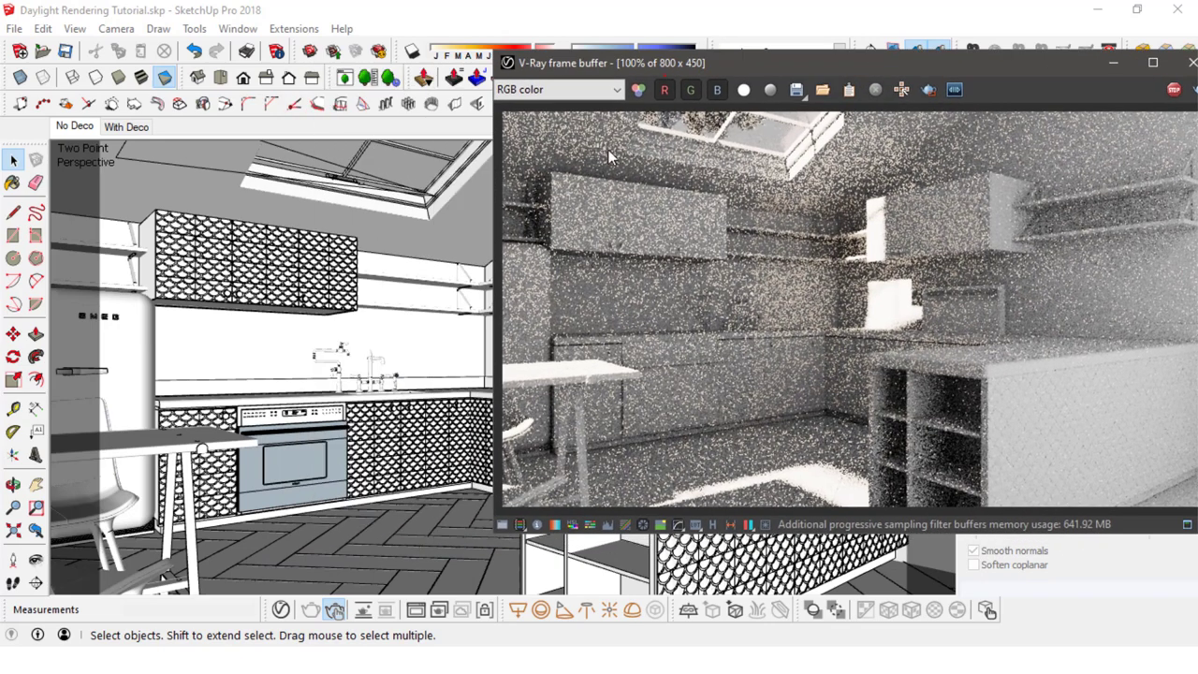
Step: Move the rectangle light whose outline crosses the skylight's corner 2 mm along the red axis
click(435, 194)
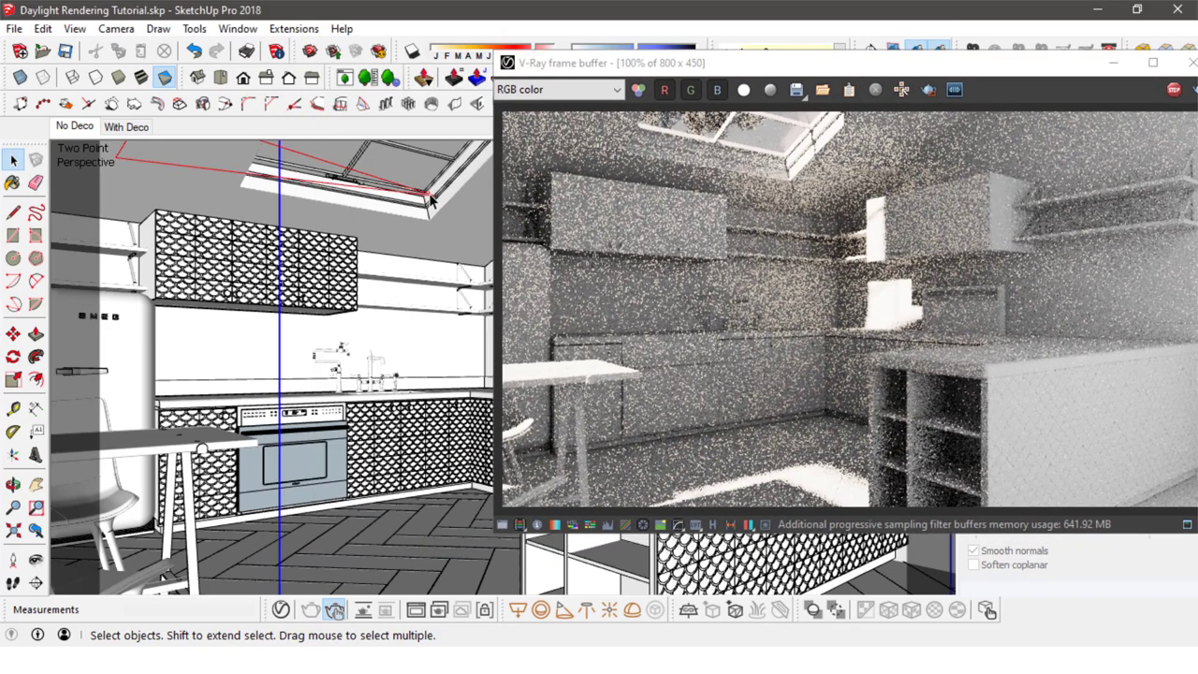
click(13, 334)
click(352, 332)
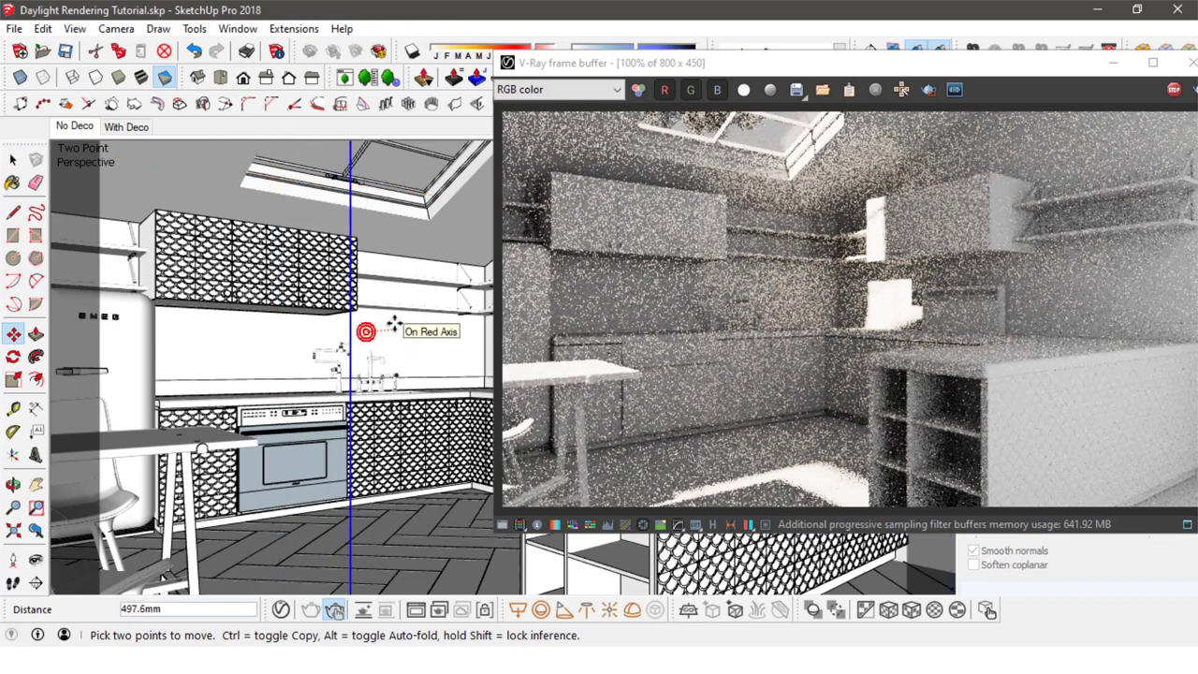
click(393, 323)
text(2)
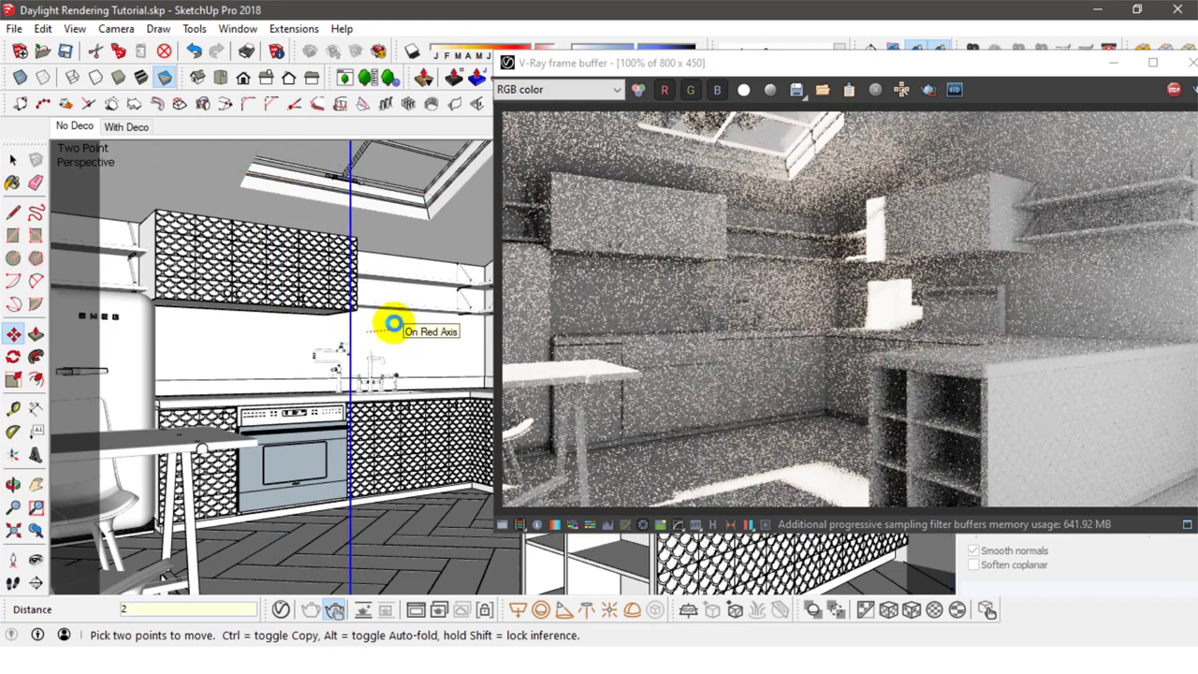
key(Return)
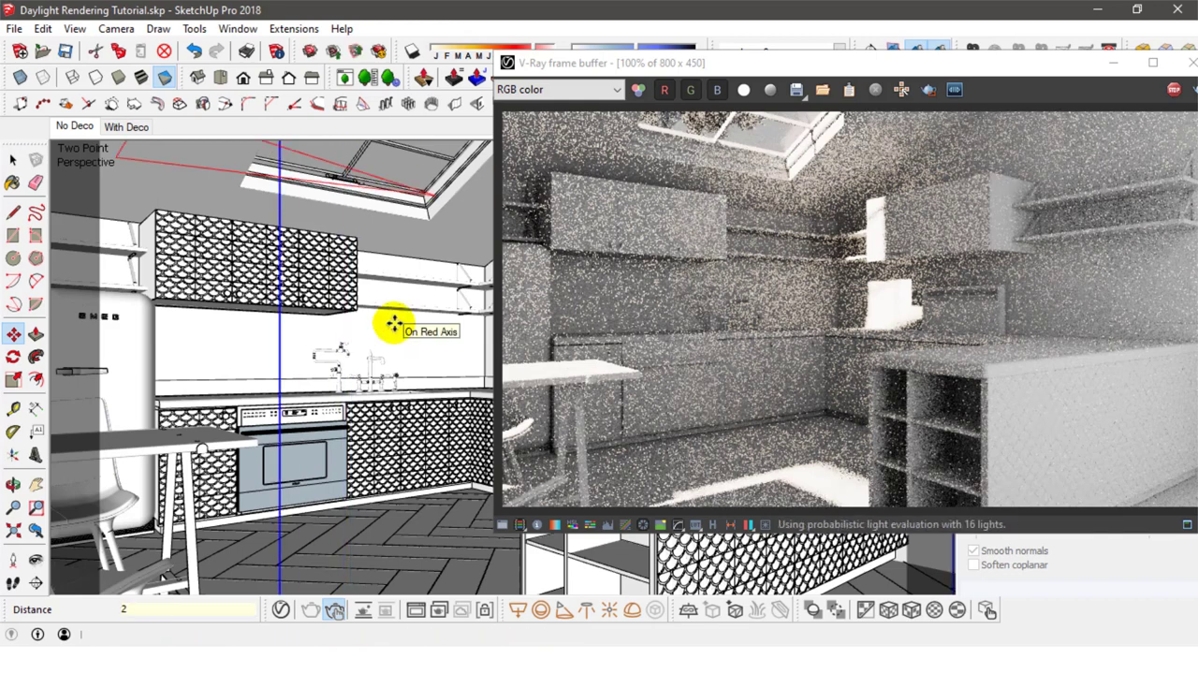
click(13, 161)
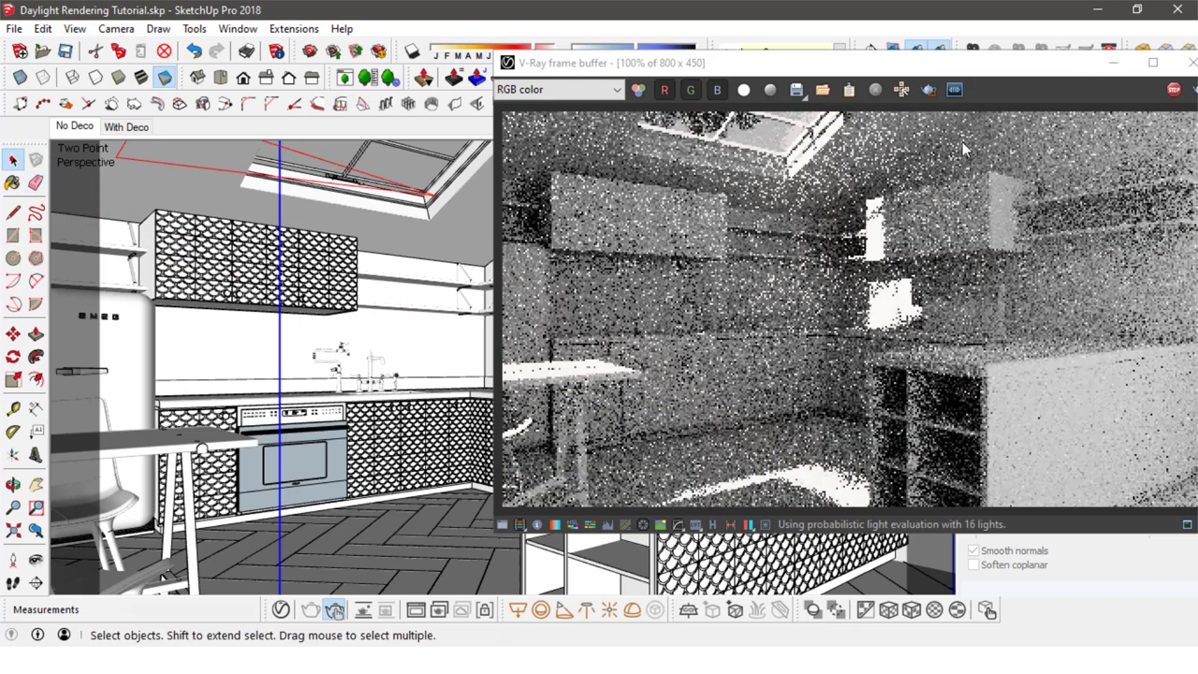
Step: Examine the updated interactive render, stop it and close the frame buffer
drag(994, 70, 817, 65)
click(848, 375)
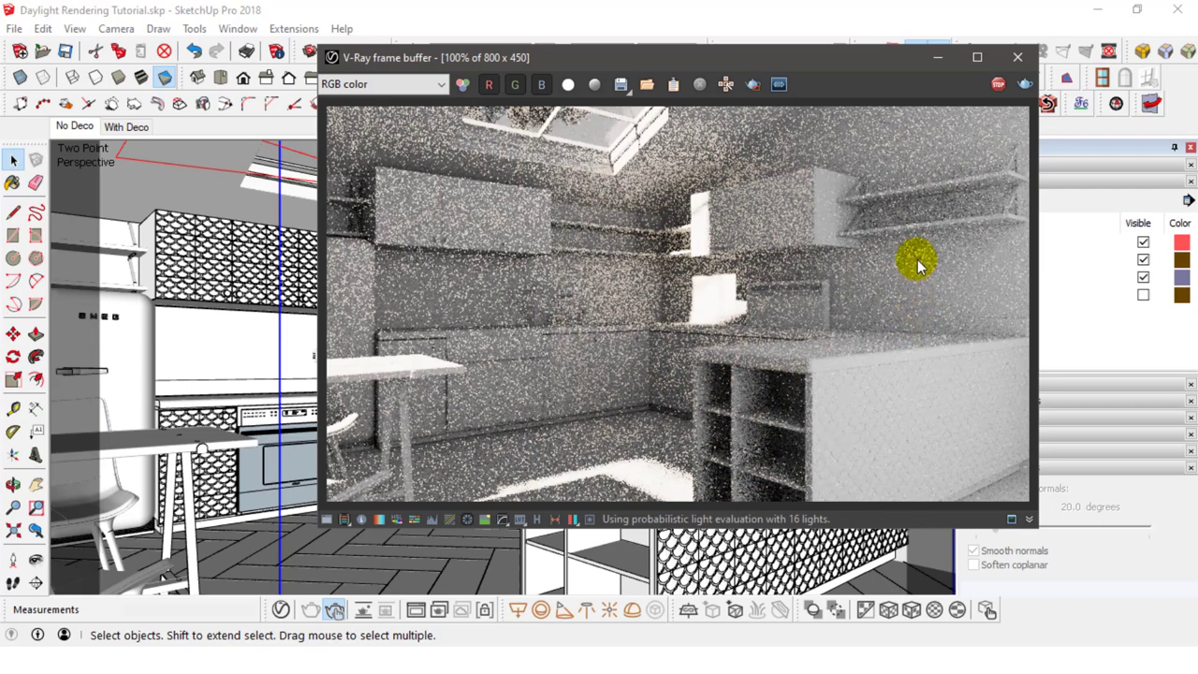
click(997, 87)
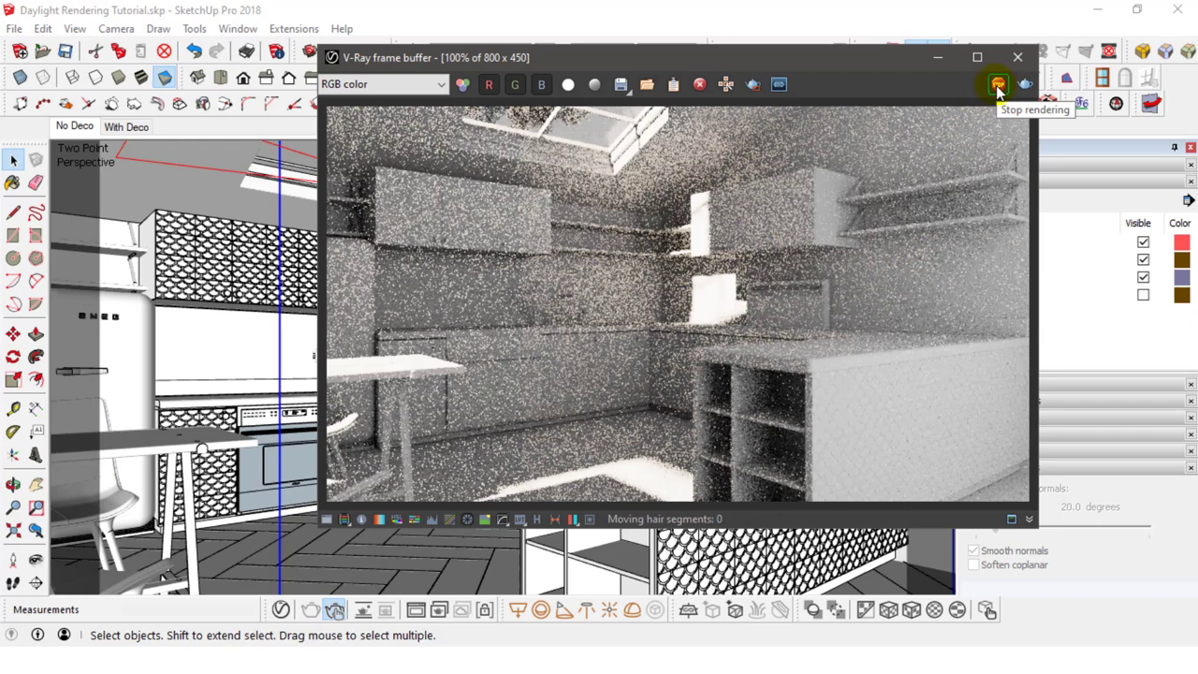
click(1017, 57)
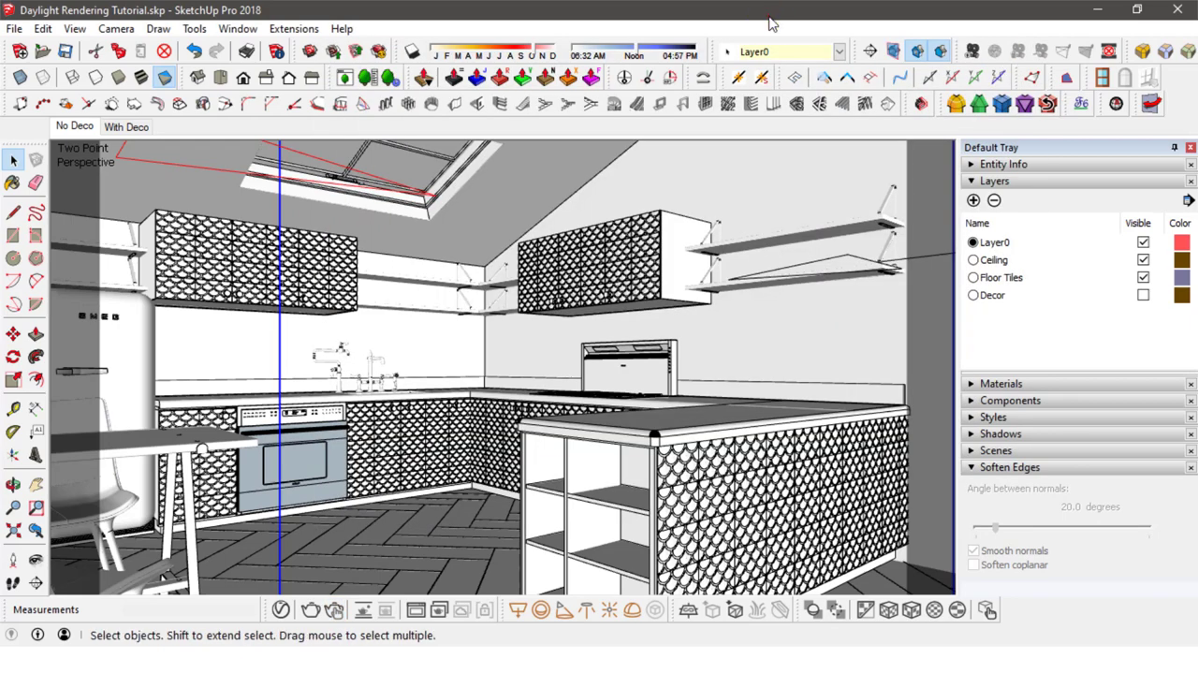
Step: Switch off the Back Light, run a production render, and place the frame buffer clear of the light settings
click(280, 609)
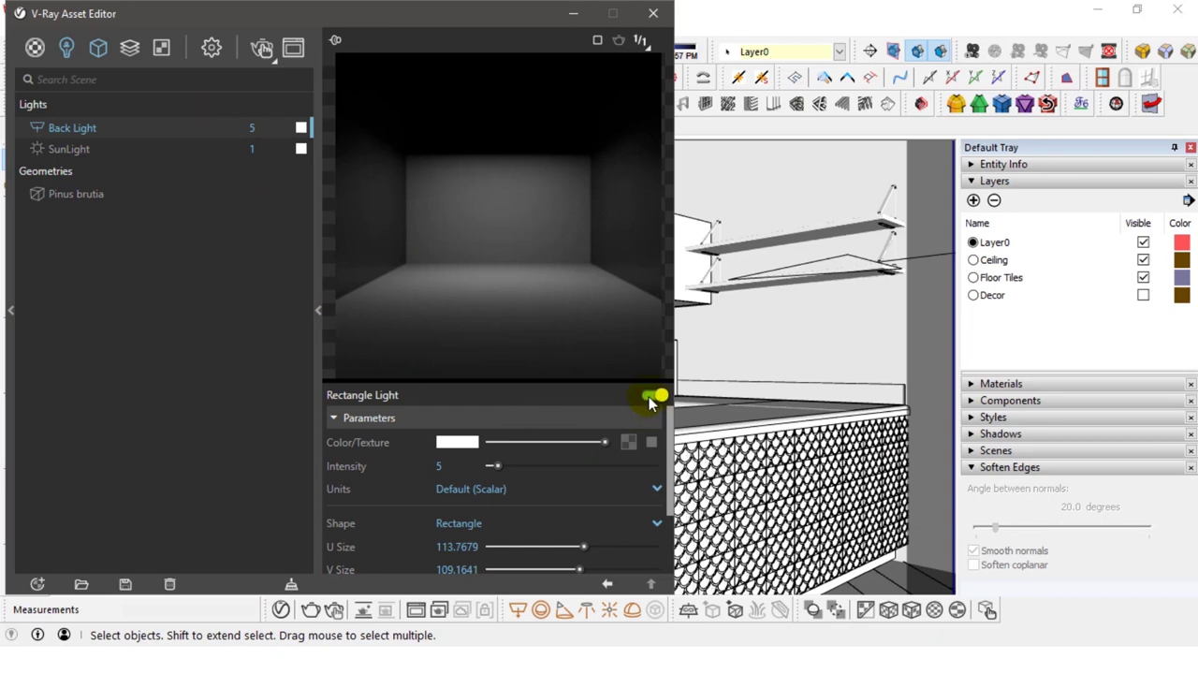
click(274, 59)
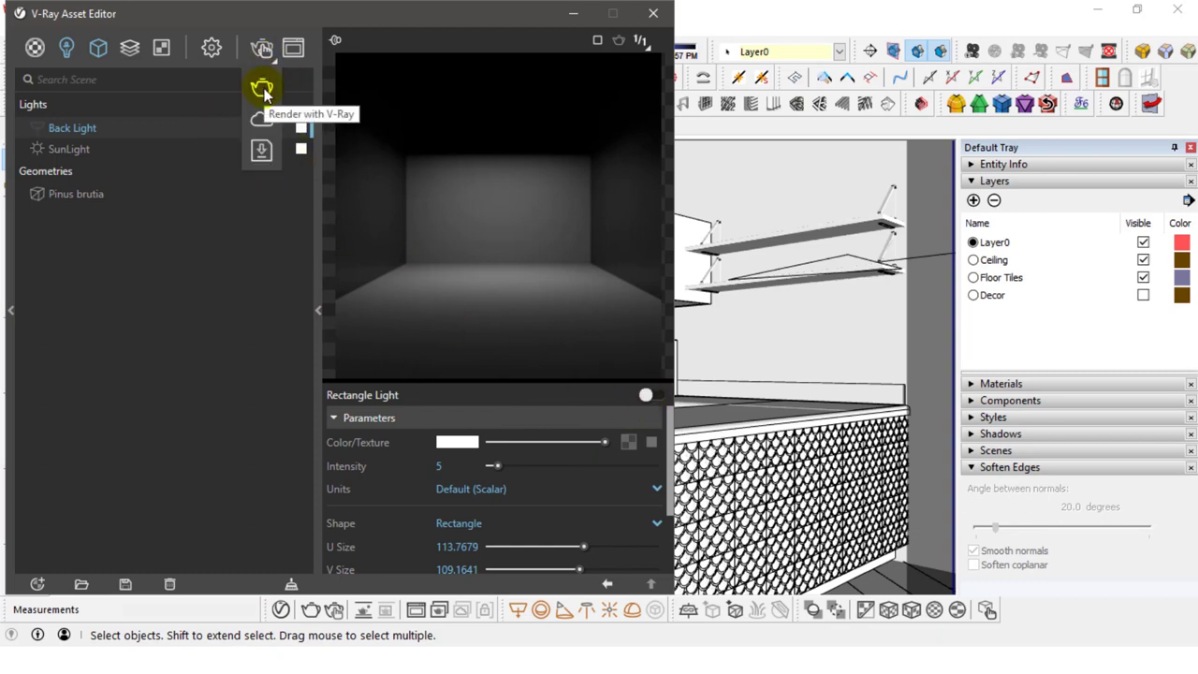
click(262, 90)
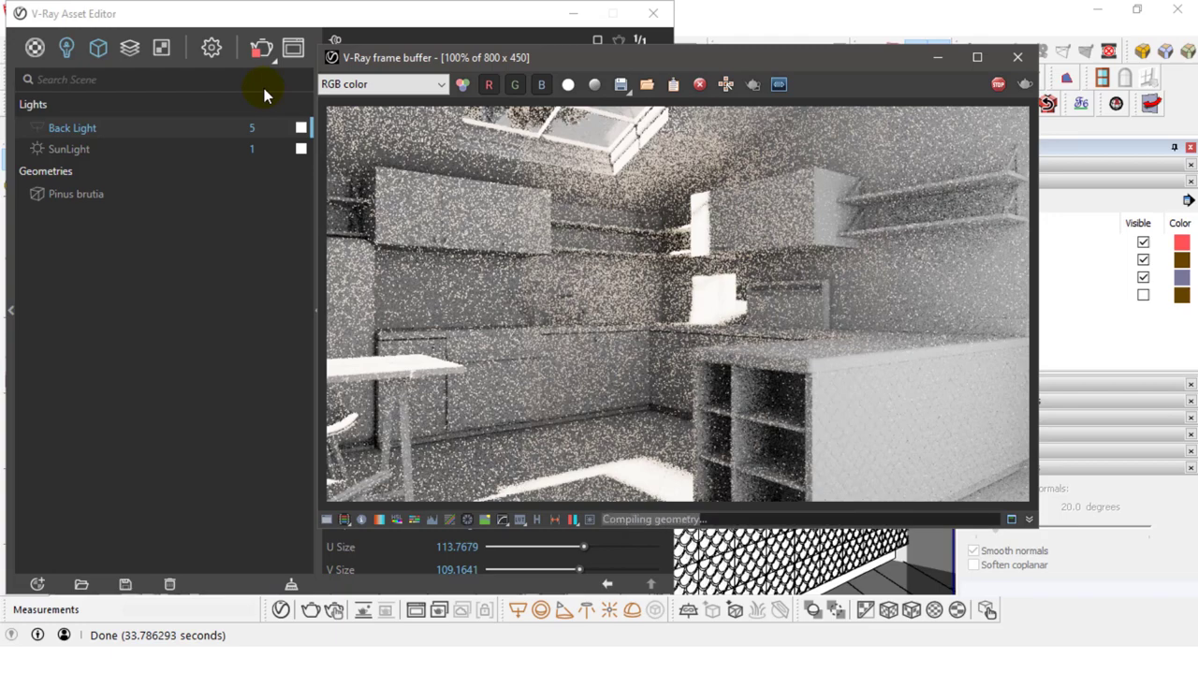
drag(760, 67, 654, 62)
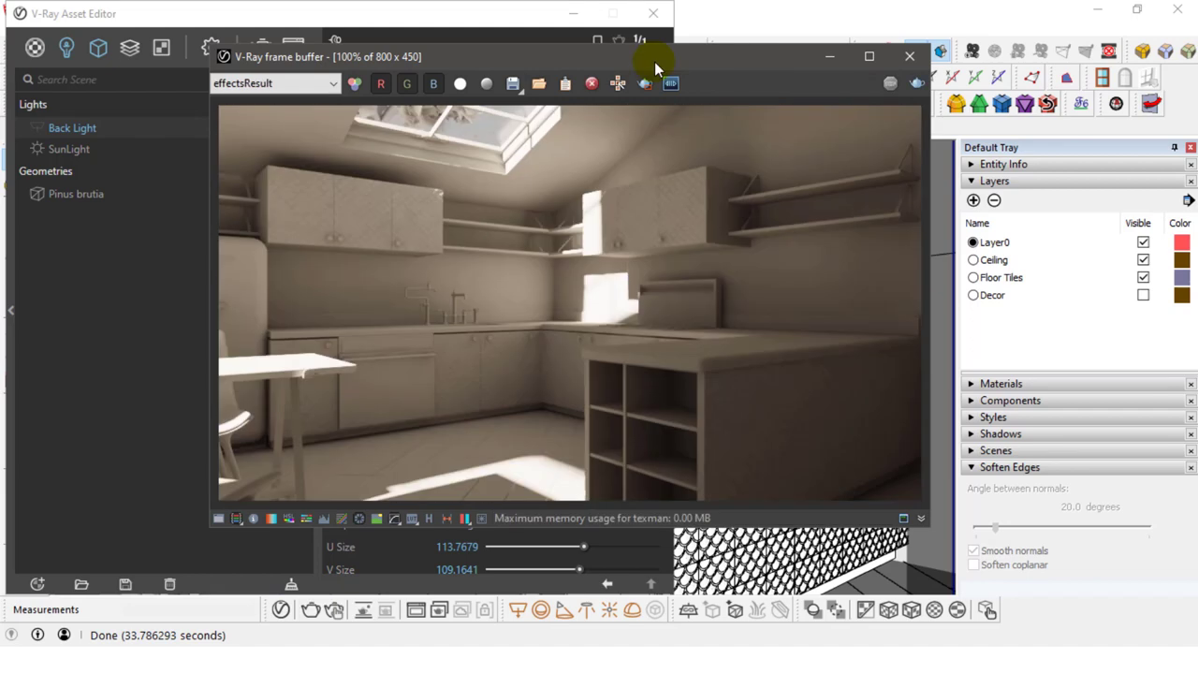
mouse_move(654, 62)
mouse_down()
mouse_move(567, 59)
mouse_move(668, 61)
mouse_up()
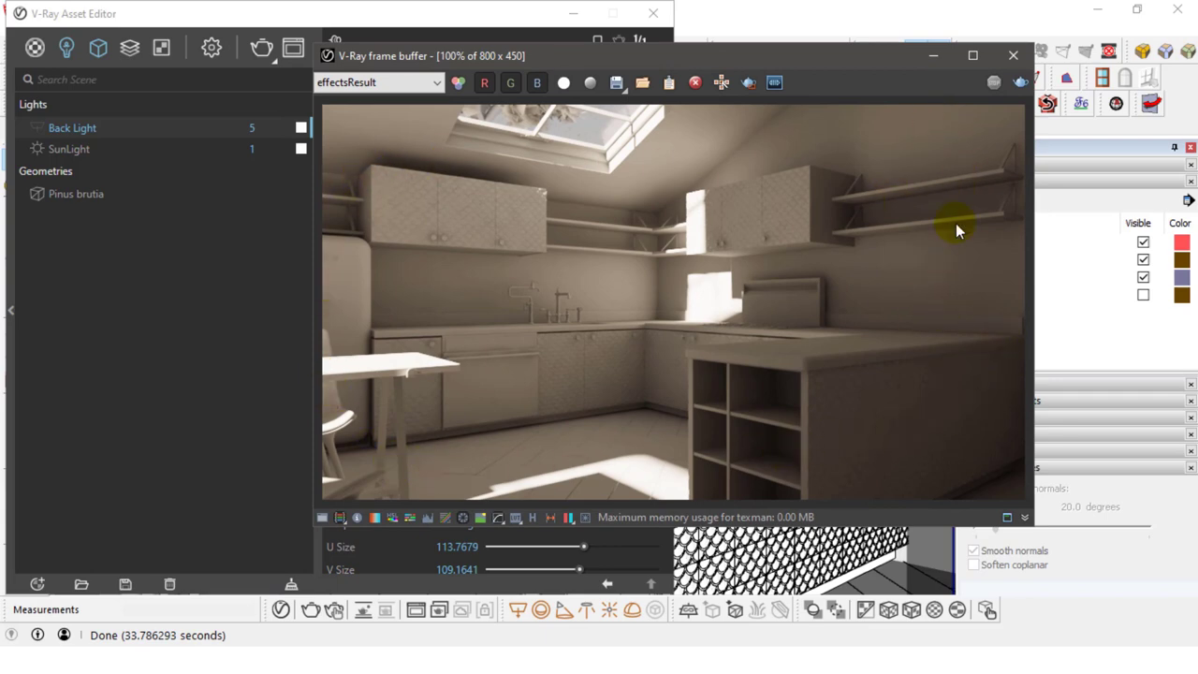
drag(728, 53, 808, 55)
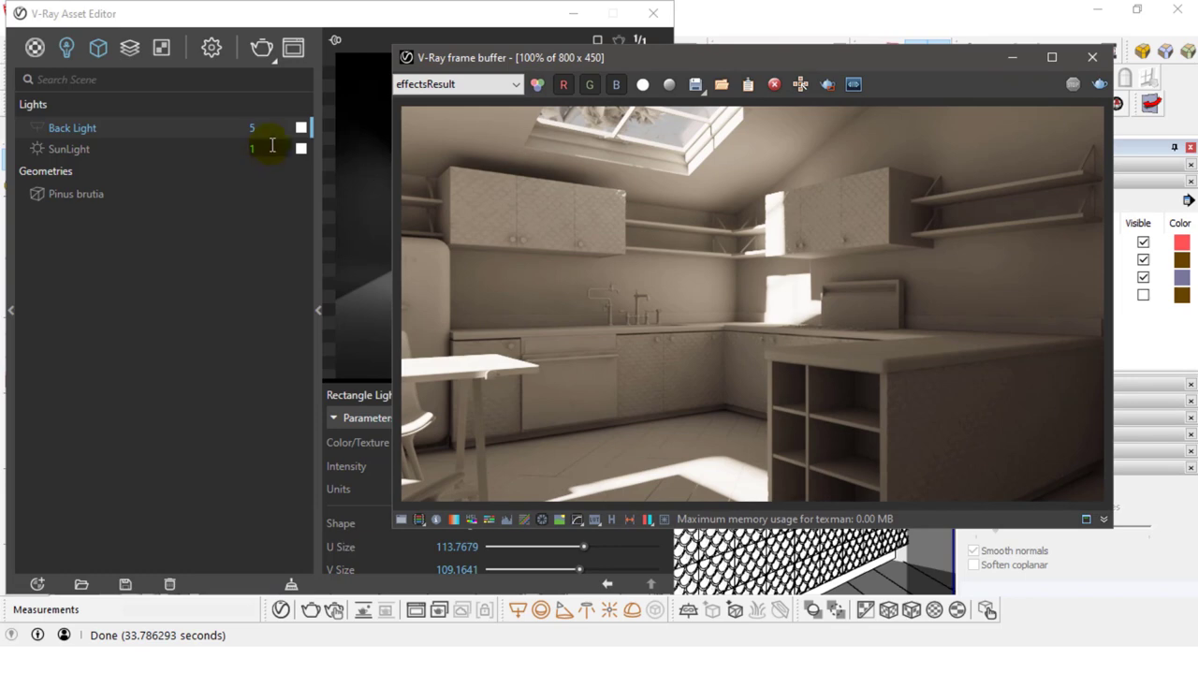
drag(544, 62, 851, 46)
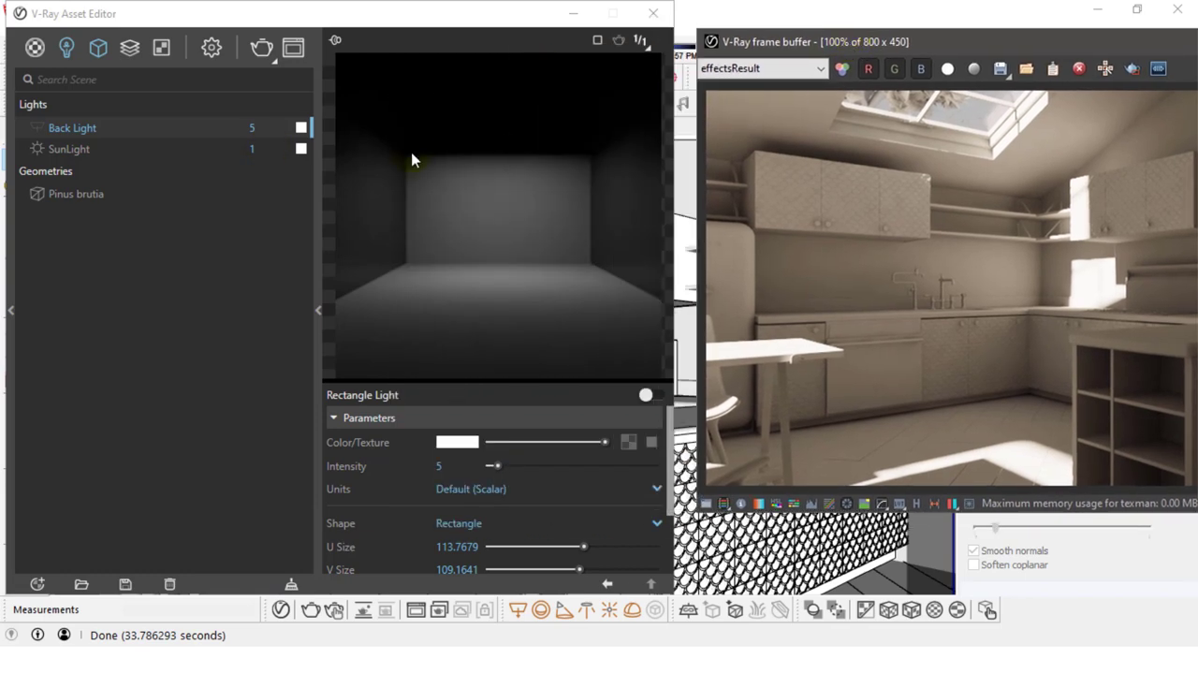
Step: Rename the rectangle light as Background Light and switch it back on
double_click(68, 128)
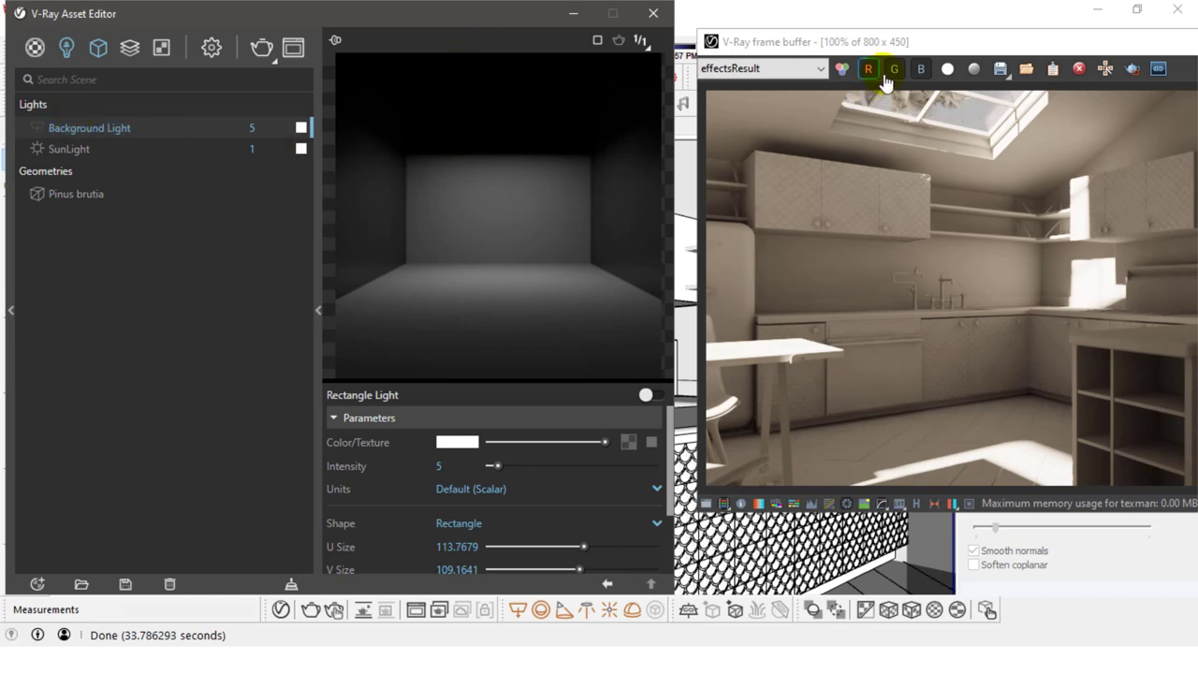
click(805, 39)
drag(1067, 42, 1044, 33)
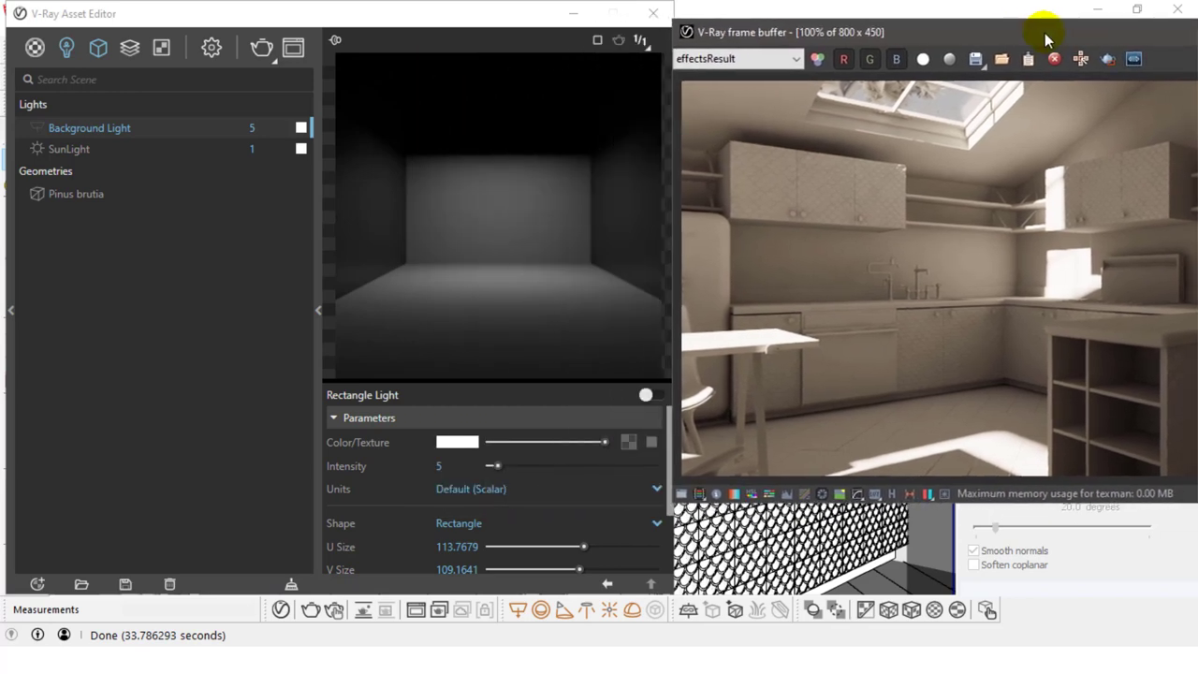
click(655, 395)
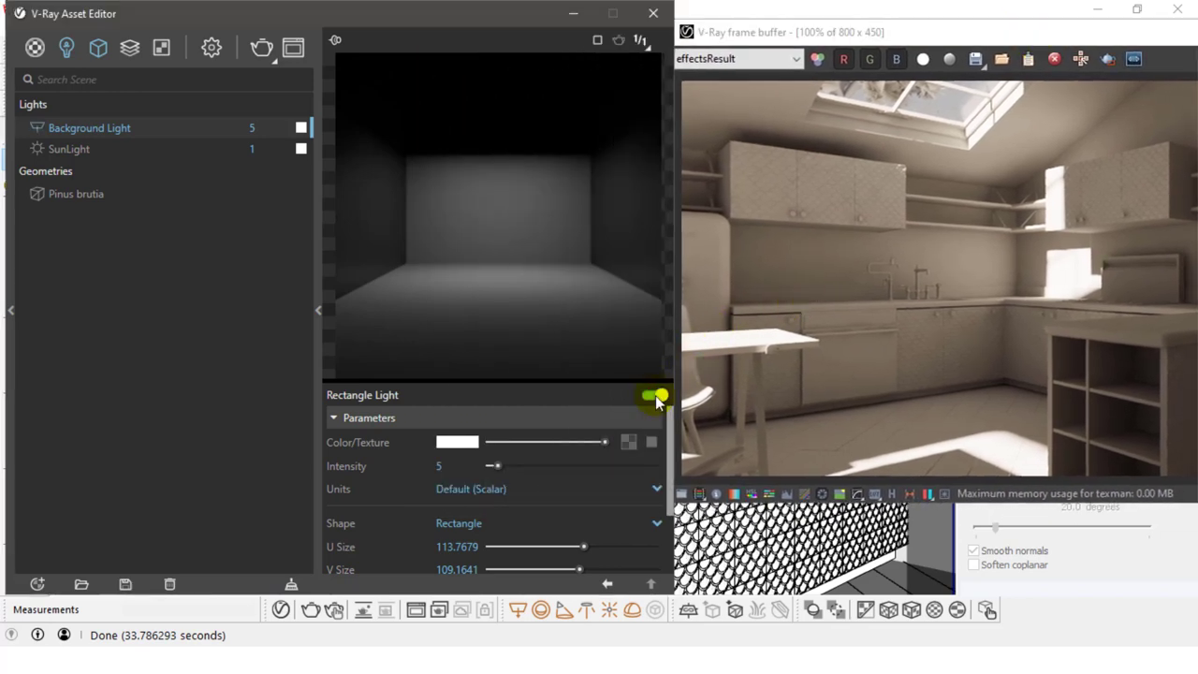
Step: Render again with the Background Light on, compare it with the previous render using the divider, and return to the model with nothing selected
drag(1052, 32, 612, 84)
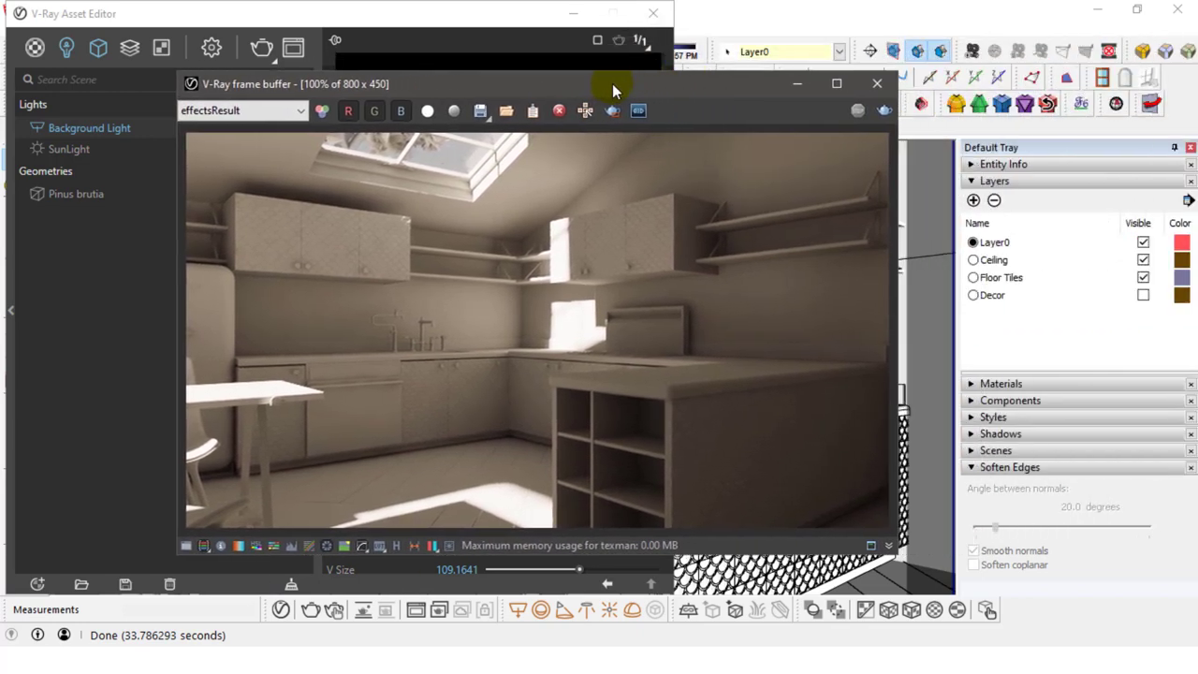
click(263, 49)
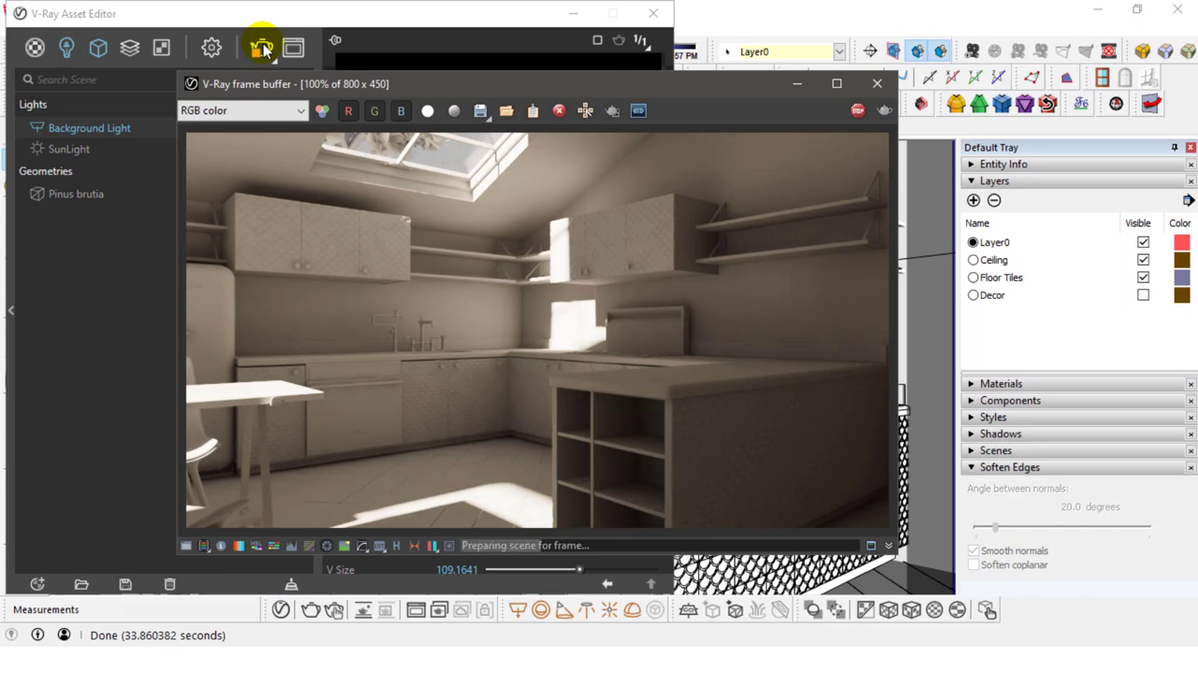
drag(539, 85, 609, 73)
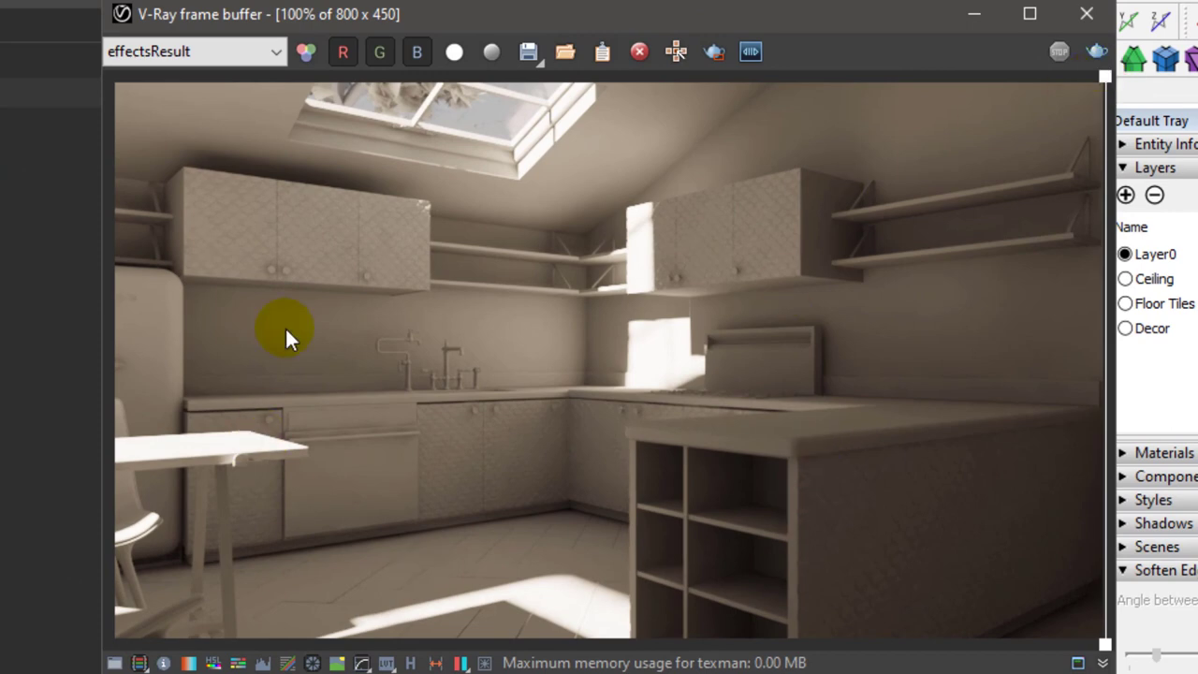
drag(1107, 84, 109, 217)
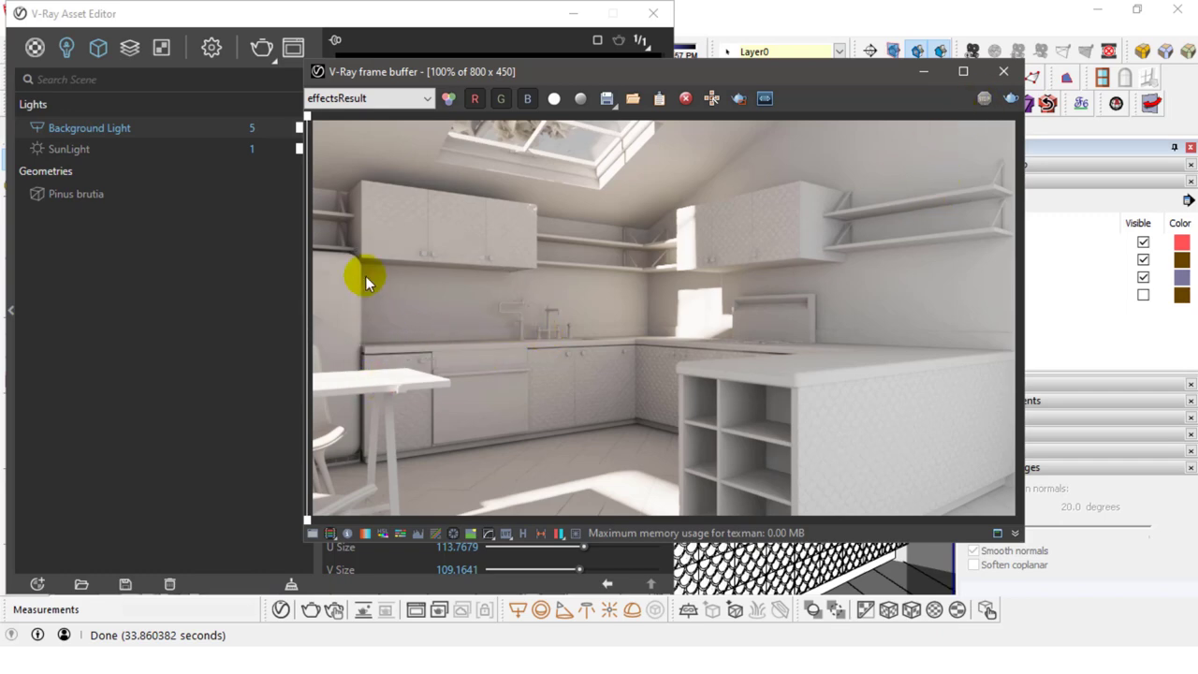
click(1003, 73)
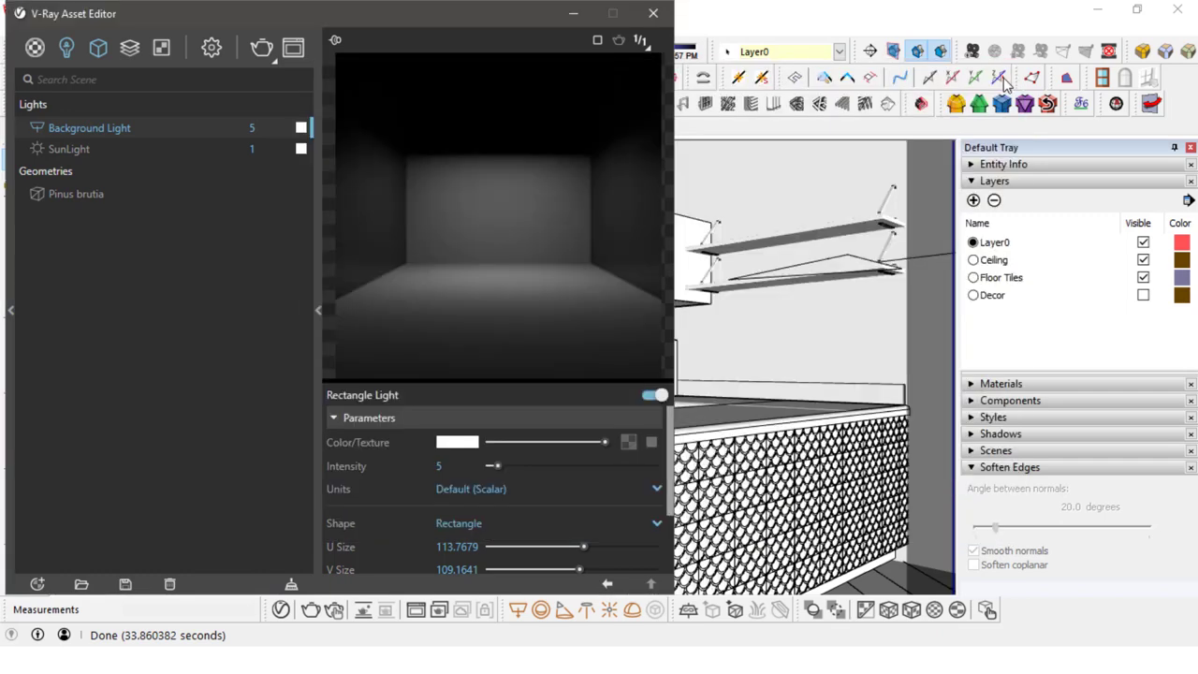
click(652, 14)
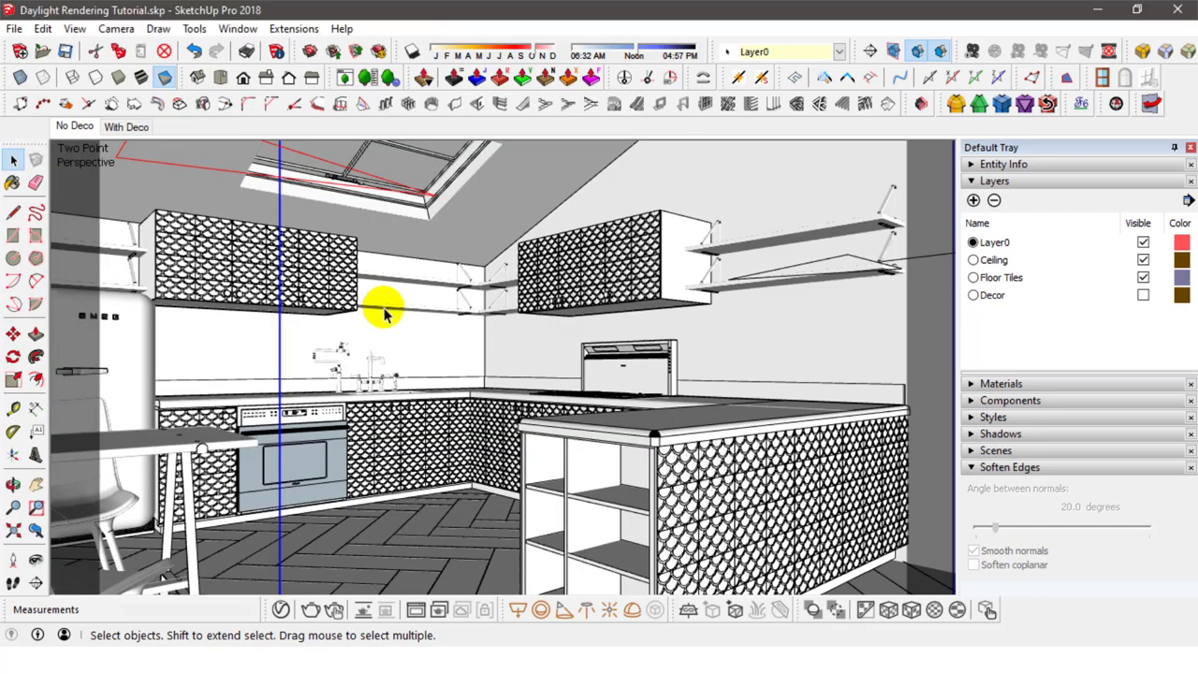
key(Escape)
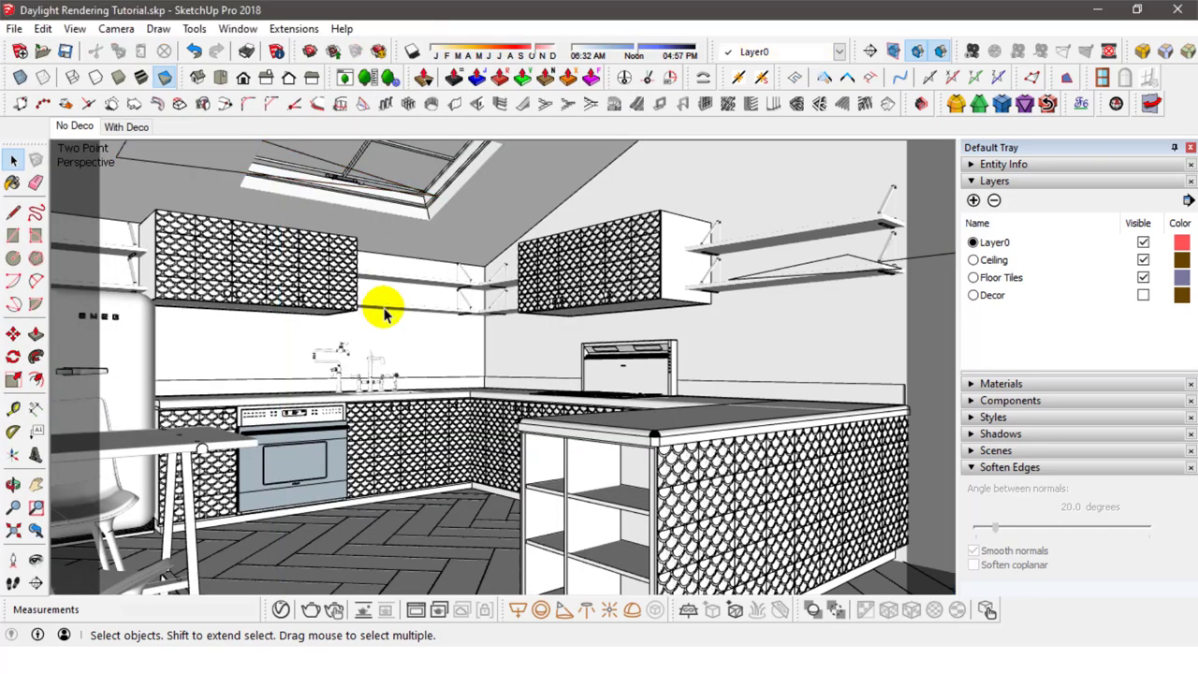
Step: Hide the Ceiling layer and clear the Pinus brutia tree out of view
click(1142, 260)
click(368, 152)
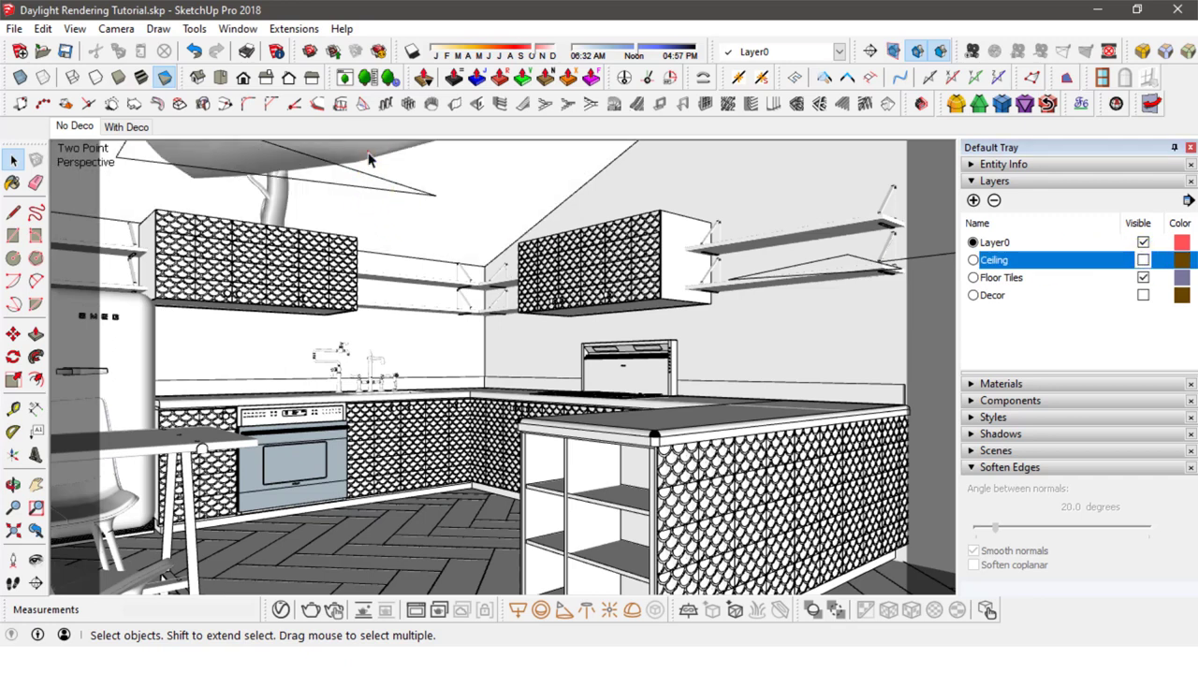
click(1003, 164)
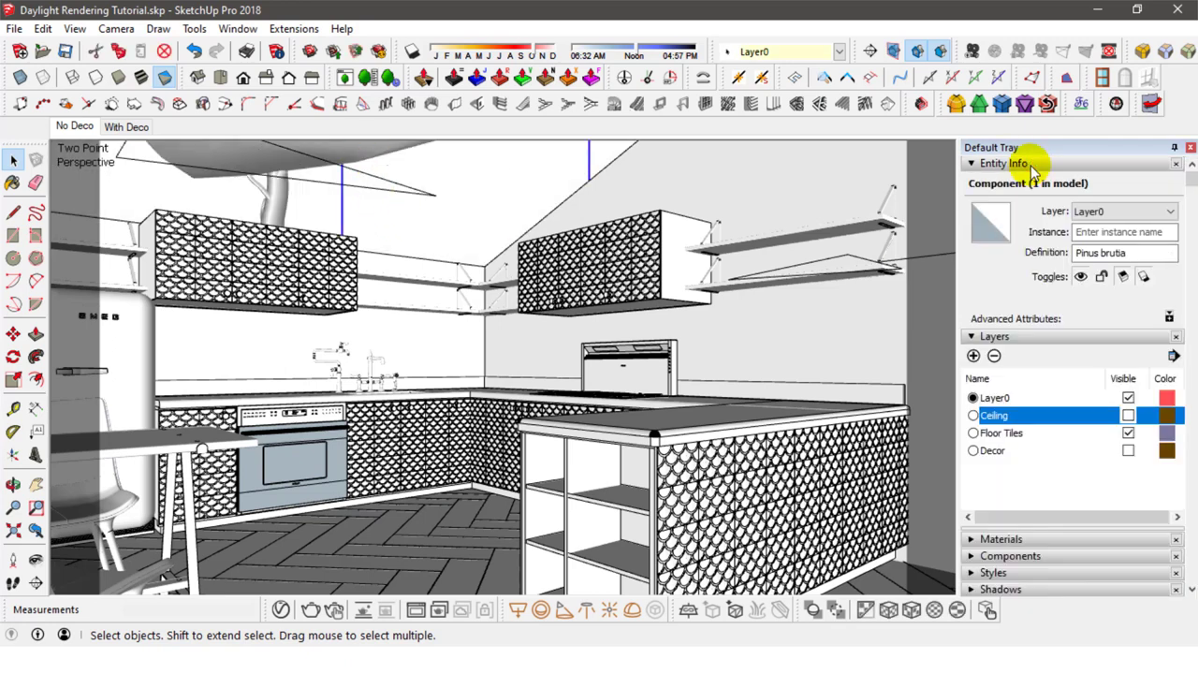
click(1030, 166)
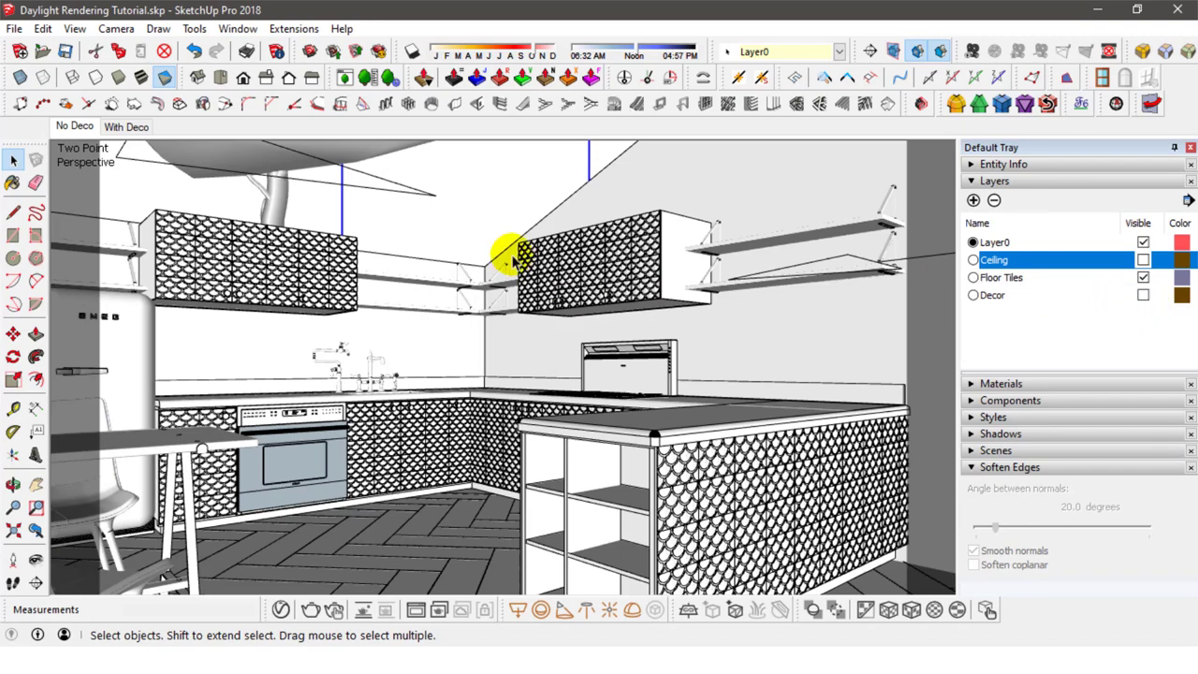
right_click(277, 149)
click(319, 152)
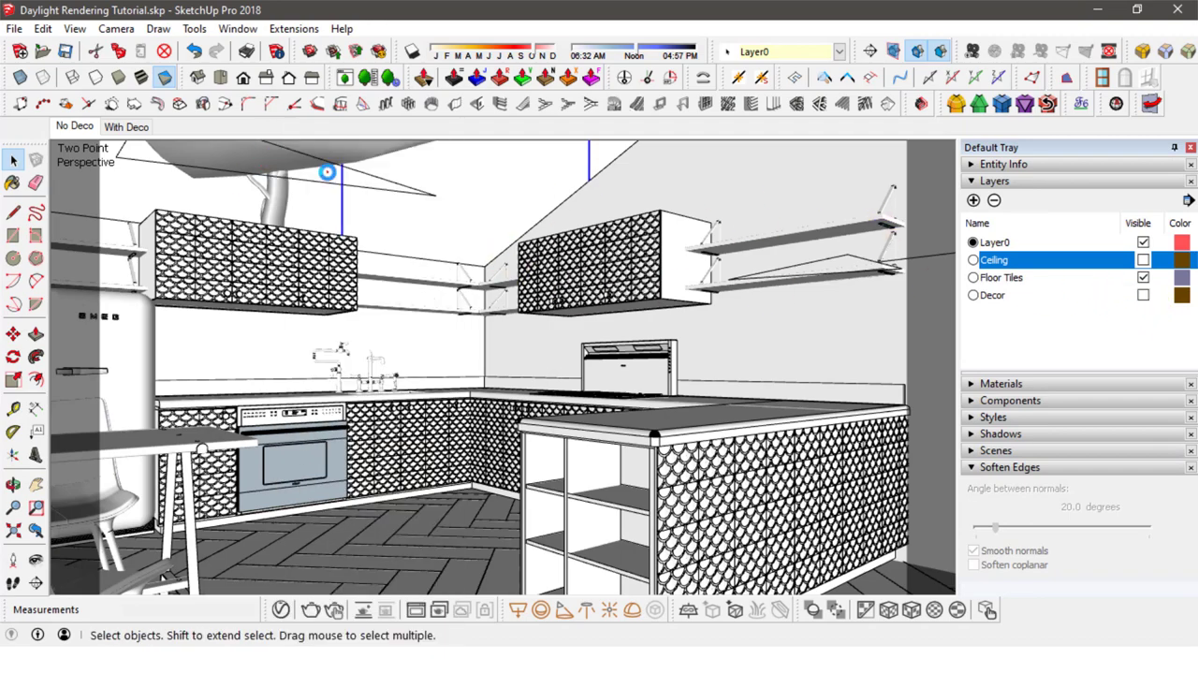
Step: Draw a rectangle light over the end face of the wall cabinet above the hob, from upper front to lower rear corner
key(o)
mouse_move(406, 278)
mouse_down()
mouse_move(541, 508)
mouse_move(406, 355)
mouse_move(436, 480)
mouse_move(682, 343)
mouse_move(699, 318)
mouse_move(470, 328)
mouse_move(436, 318)
mouse_up()
key(space)
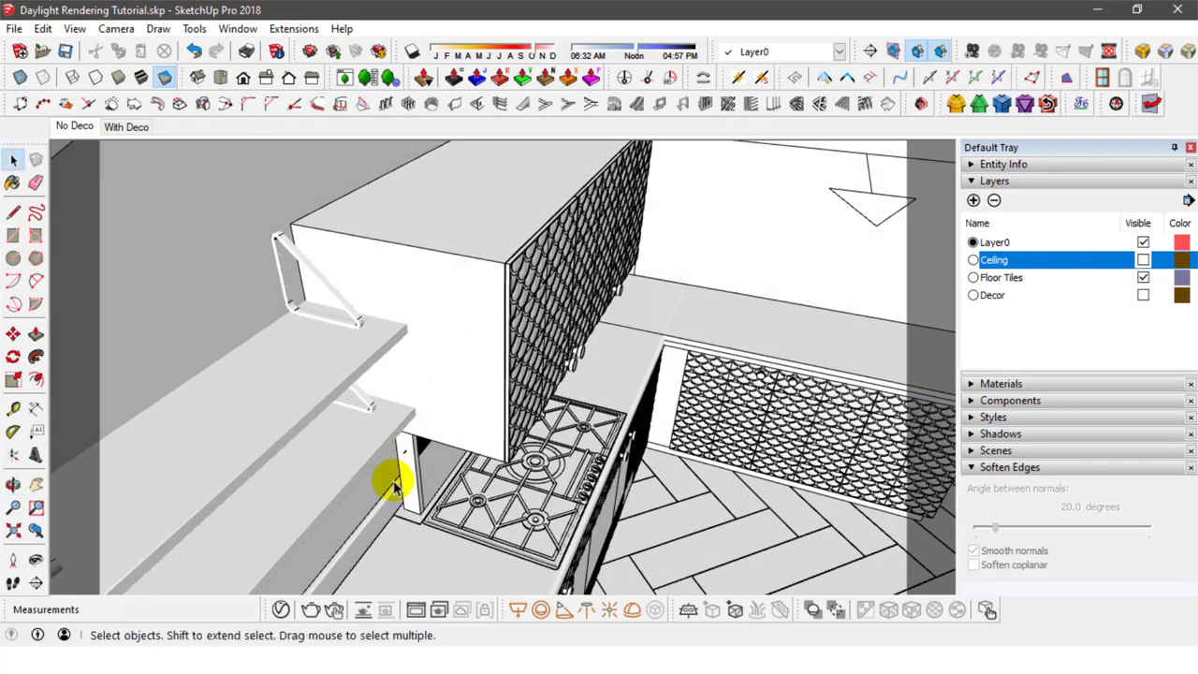
click(520, 610)
scroll(423, 312, up, 3)
scroll(423, 311, up, 2)
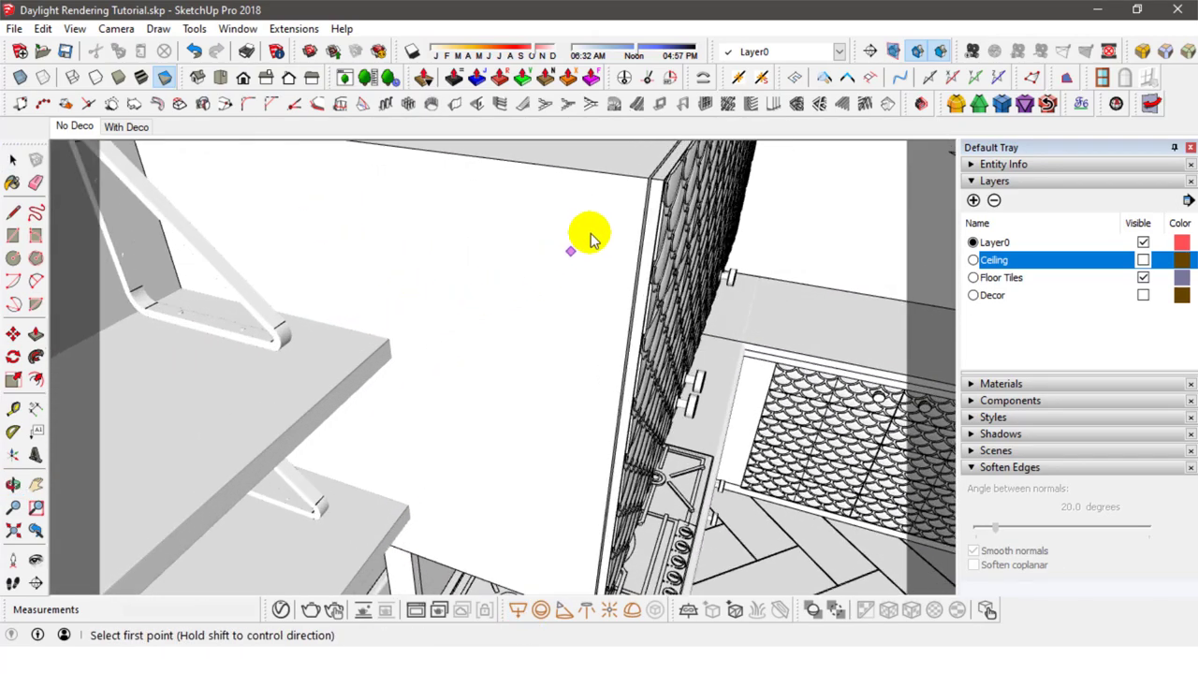
click(644, 181)
middle_drag(483, 358, 332, 328)
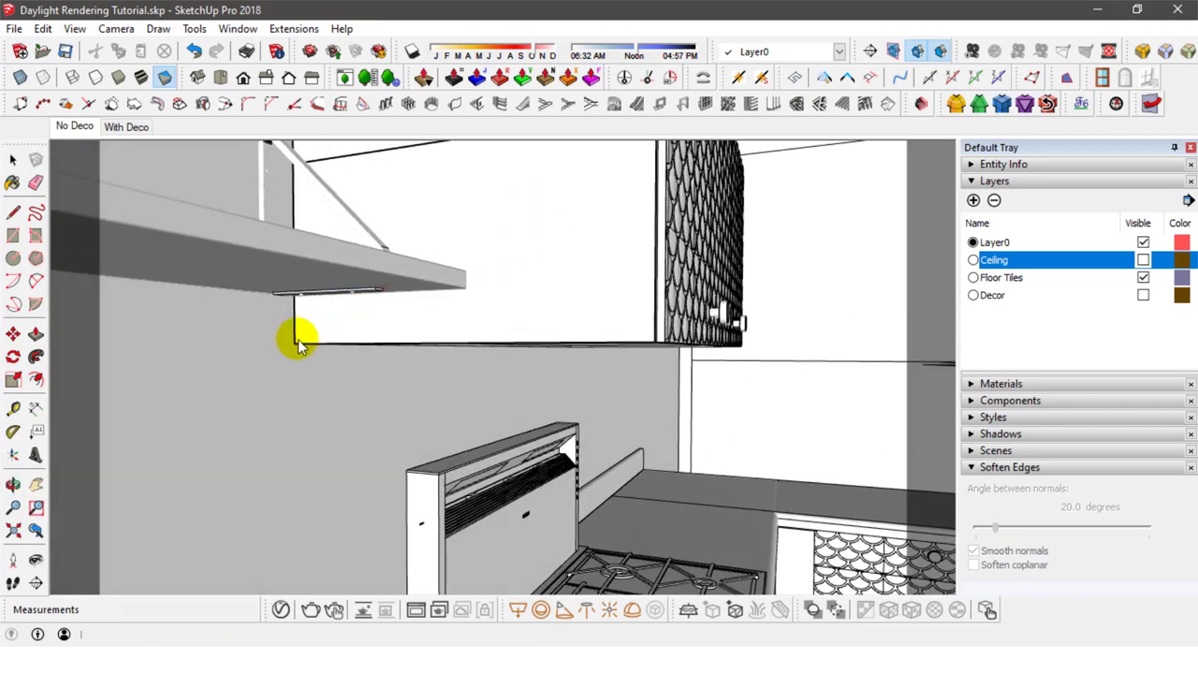
click(296, 341)
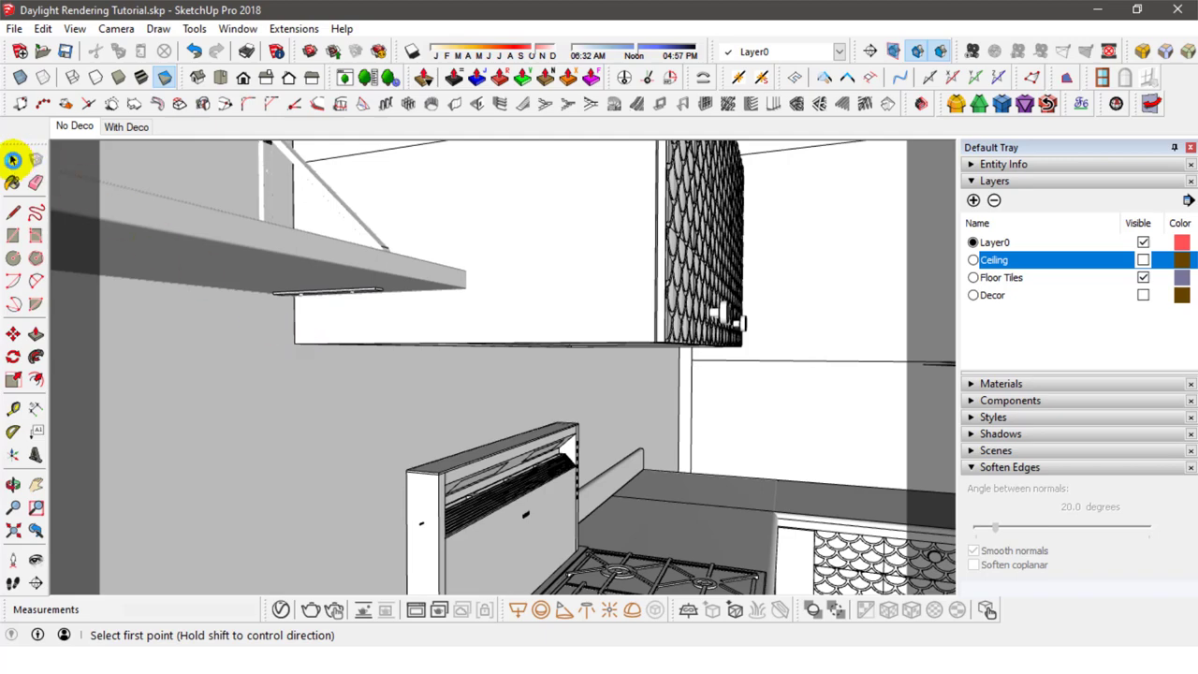
Step: Select the new light on the cabinet end and set its intensity to 2
click(12, 161)
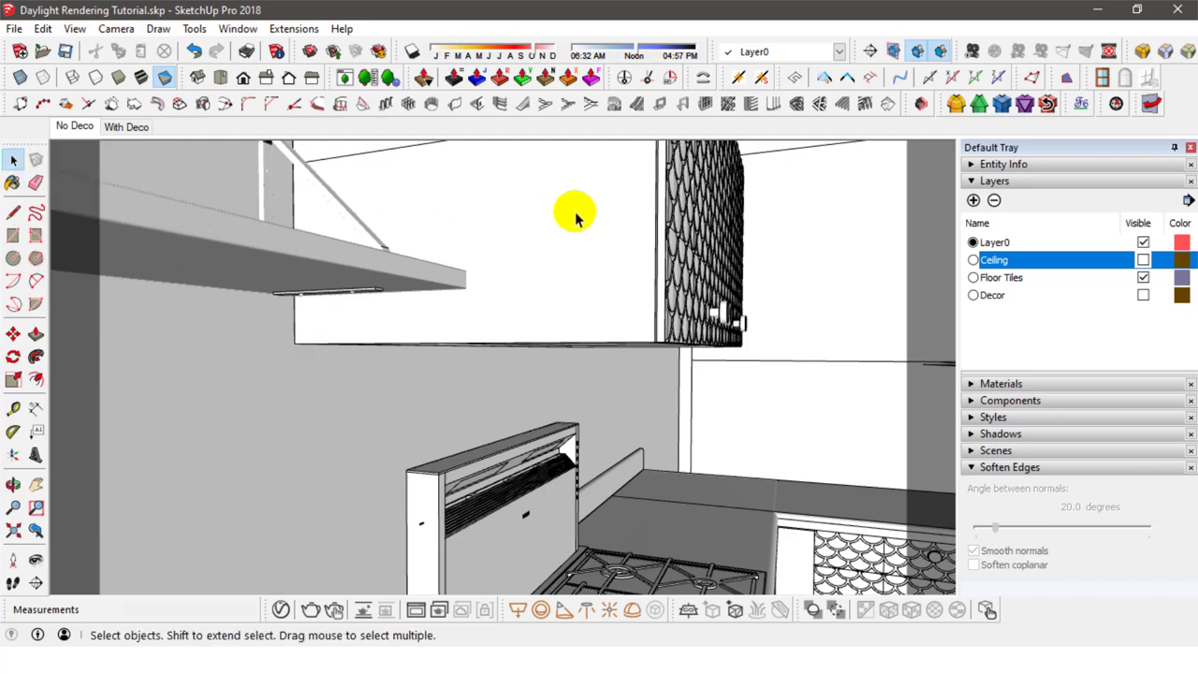
middle_drag(575, 214, 549, 372)
click(535, 340)
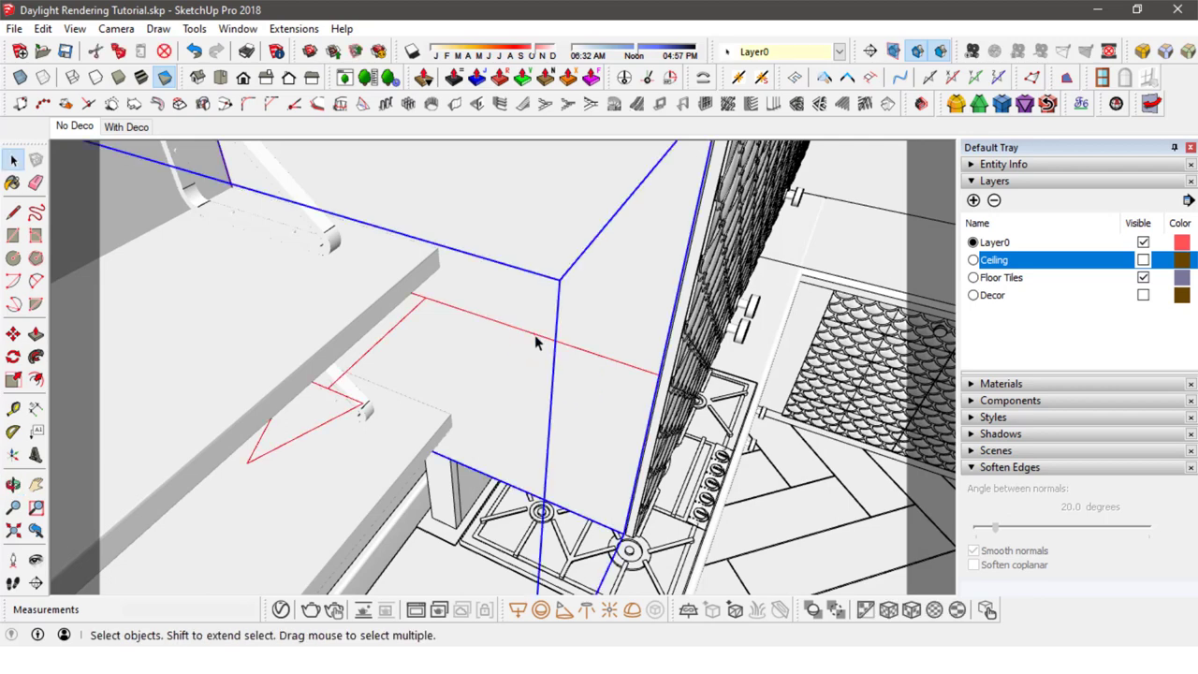
click(281, 609)
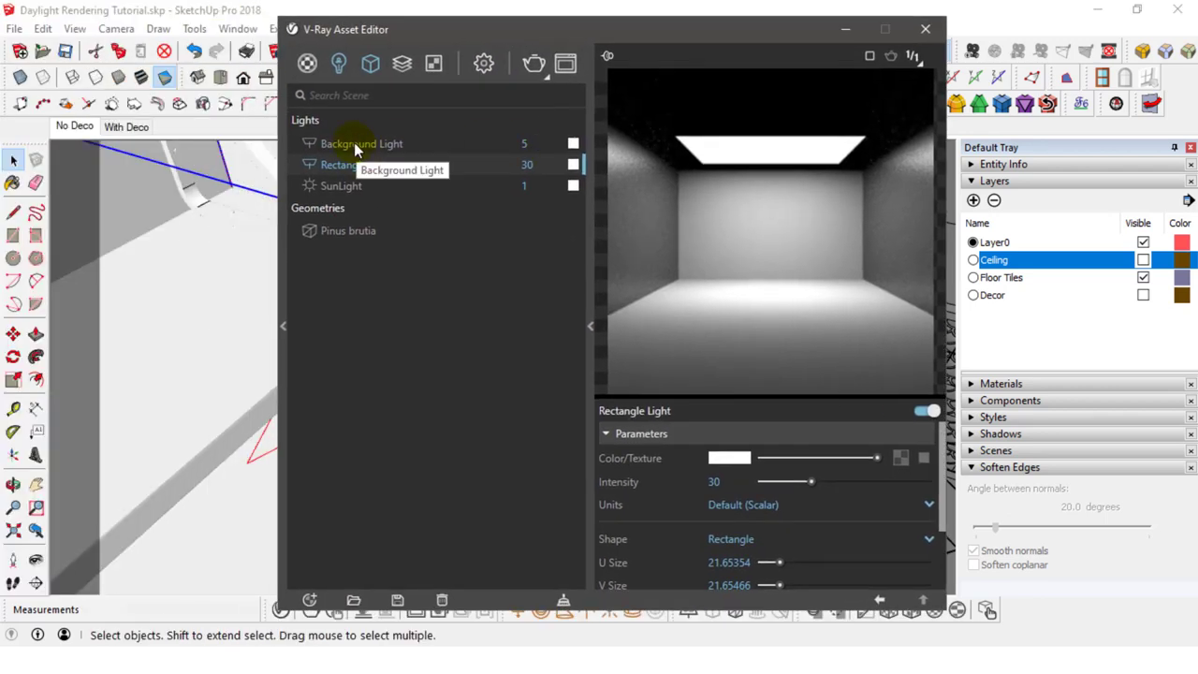
click(522, 144)
click(370, 165)
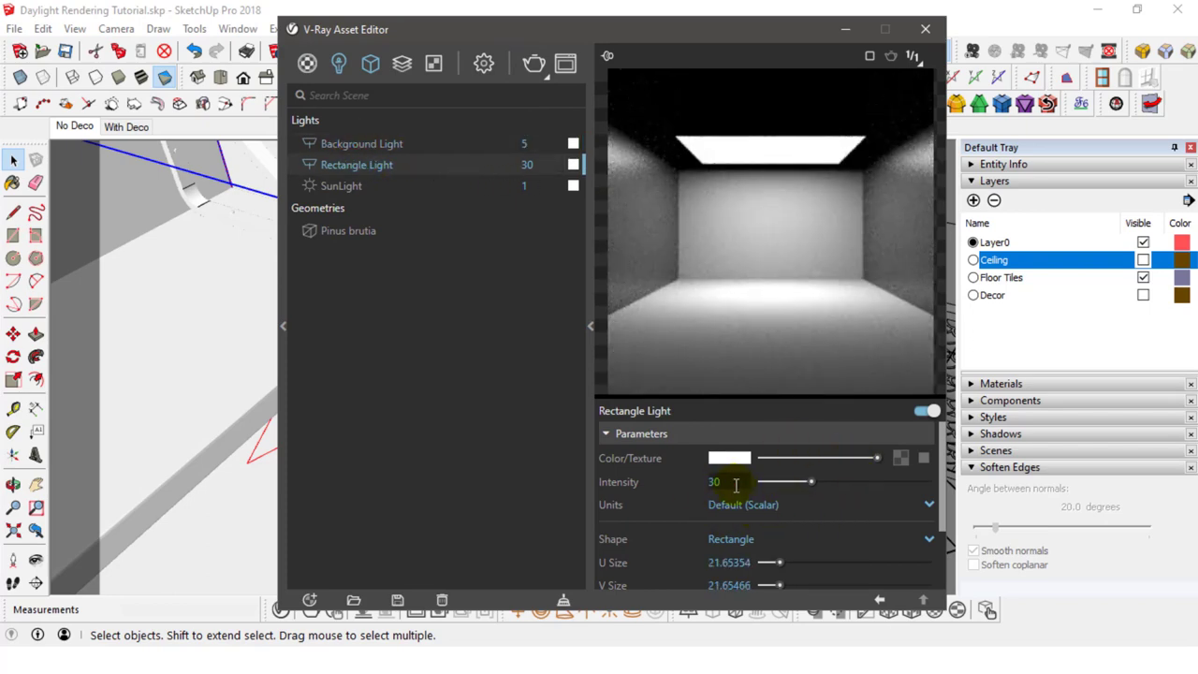
text(2)
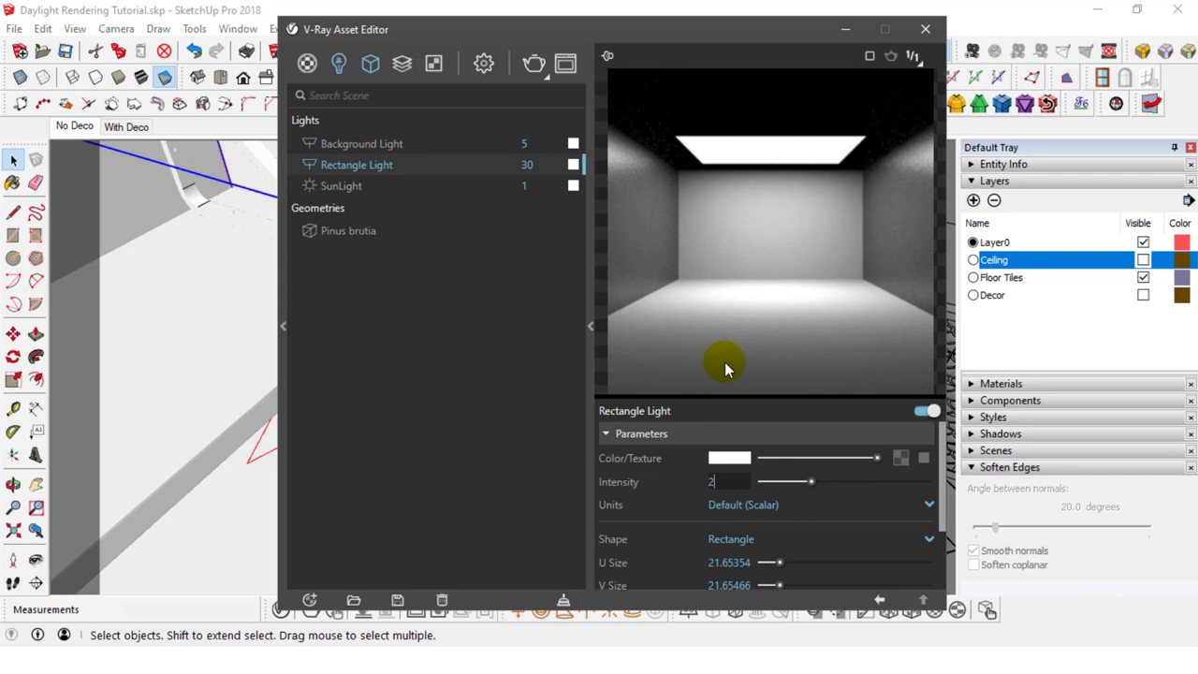
key(Return)
drag(721, 35, 655, 23)
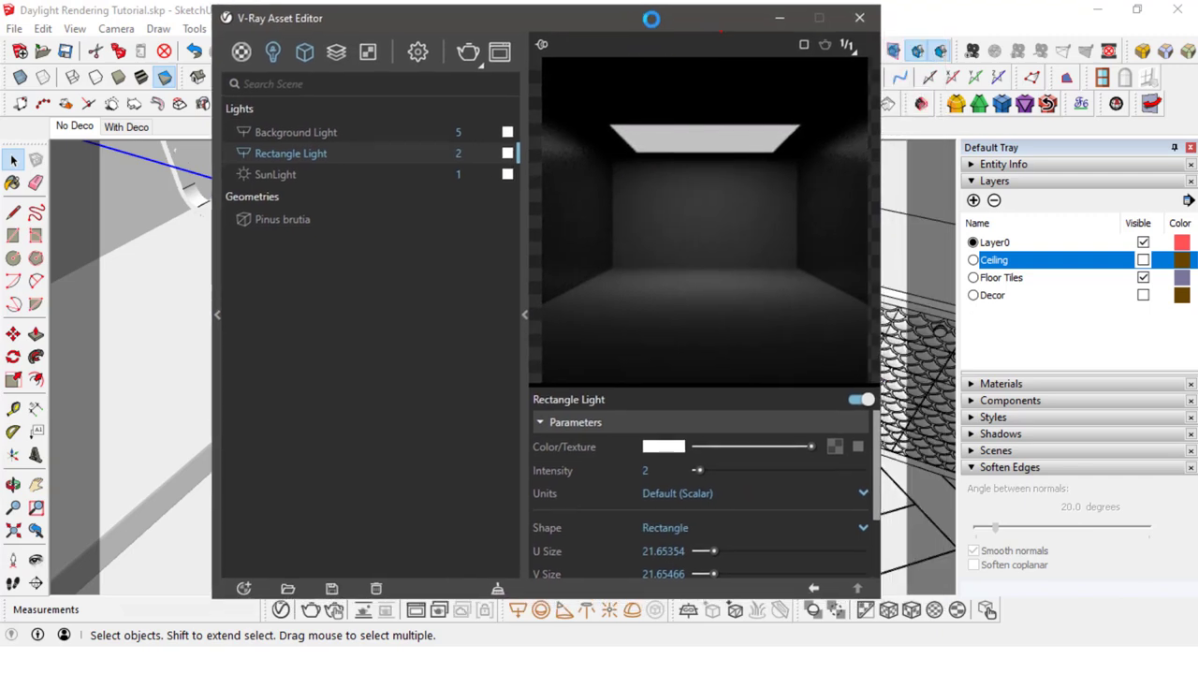
Step: Make the new Rectangle Light invisible in its options and close the asset editor
scroll(786, 492, down, 3)
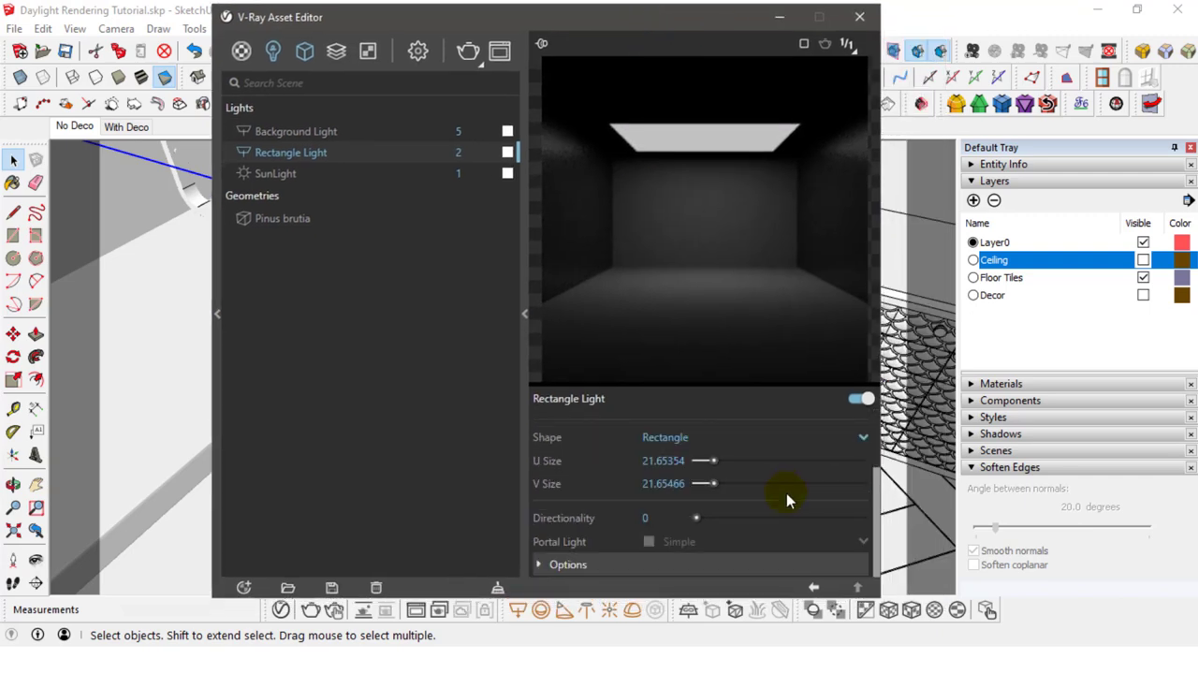
scroll(767, 548, down, 2)
scroll(768, 547, down, 2)
click(649, 515)
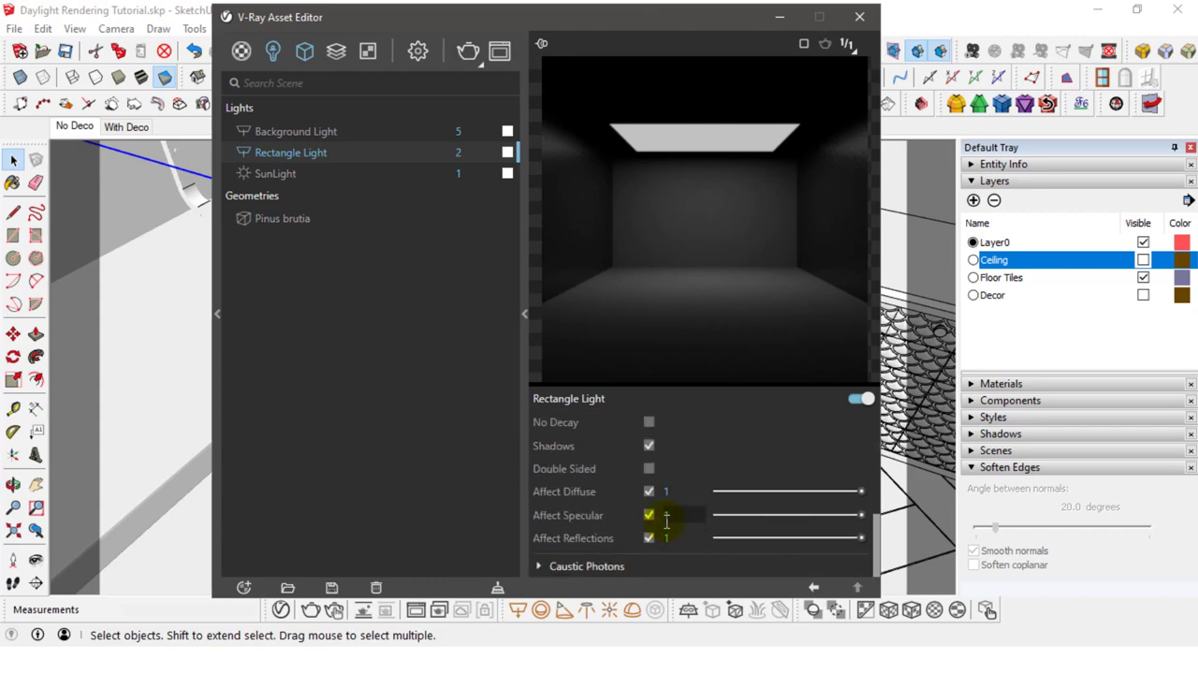
scroll(664, 442, up, 2)
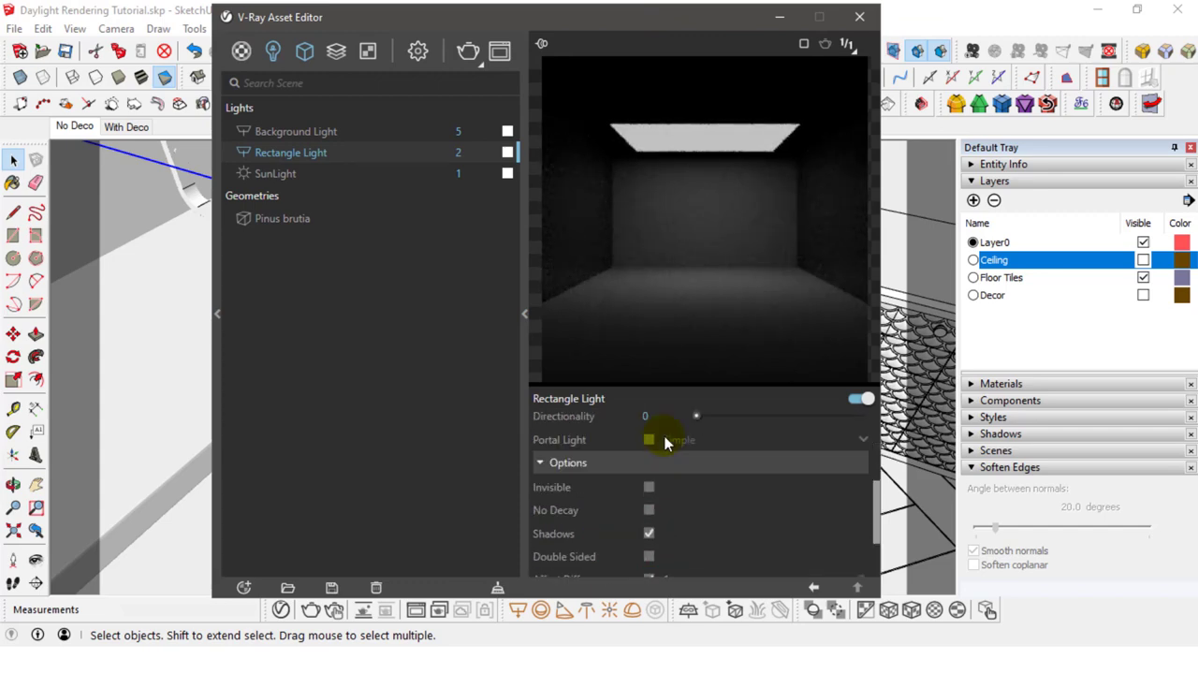
click(649, 488)
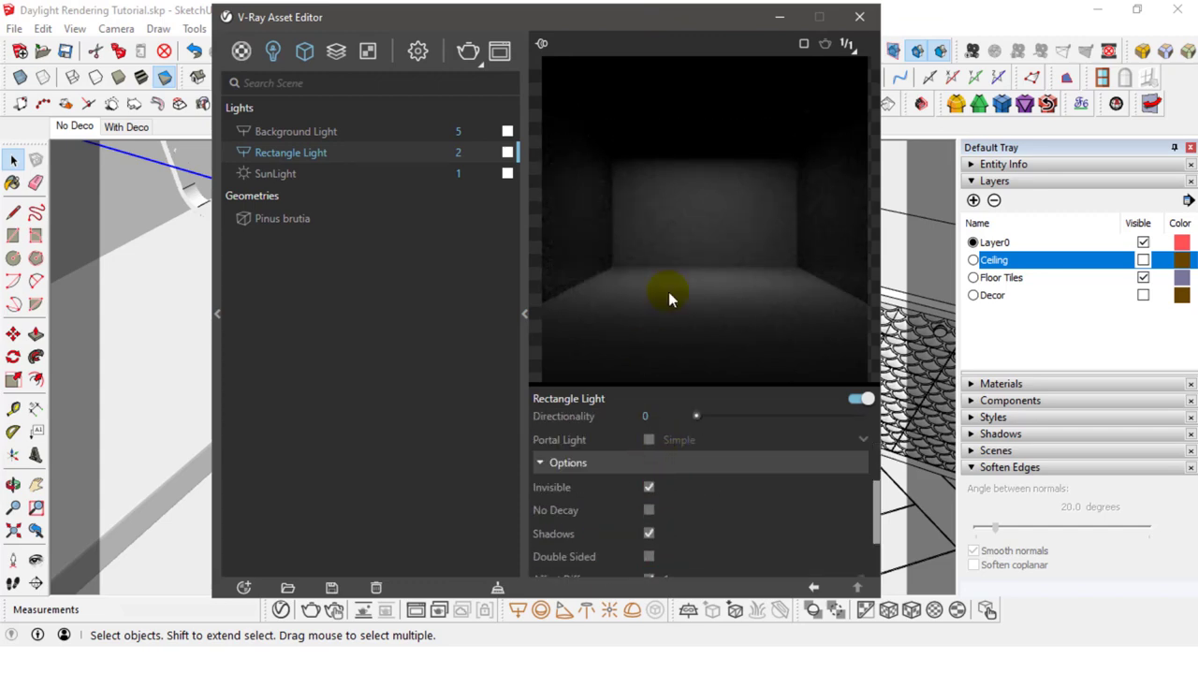
click(859, 16)
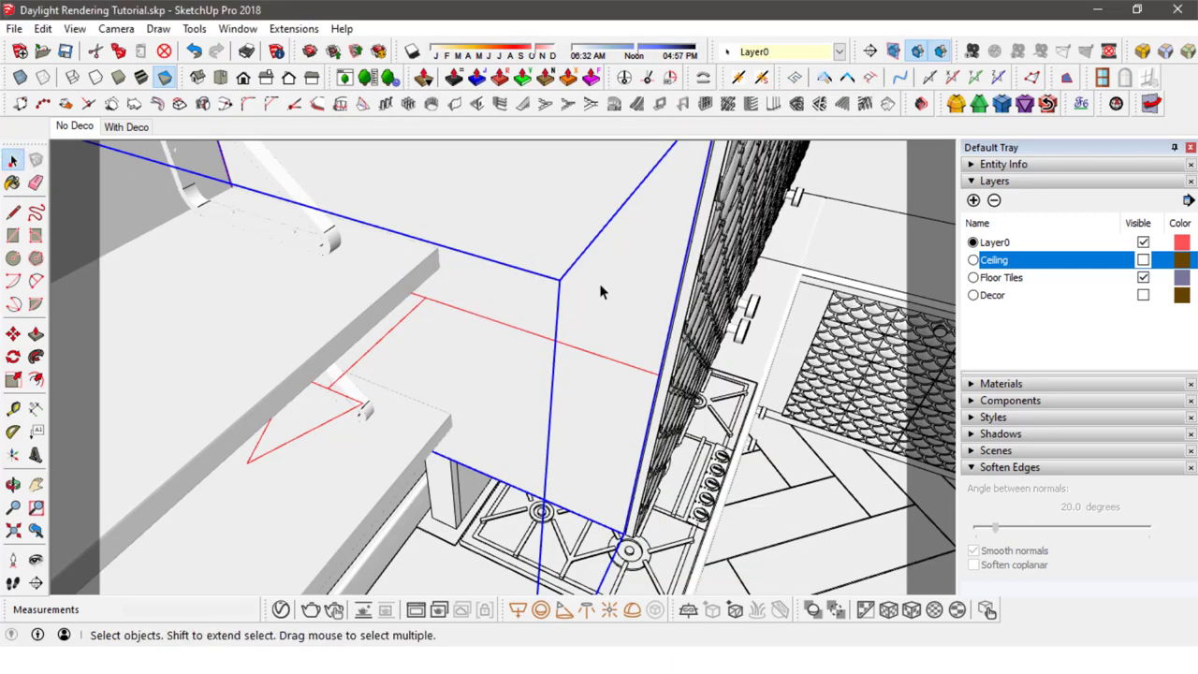
Step: Copy the light from the cabinet end out along the neighbouring open shelves and rotate the copy about the vertical axis
middle_drag(601, 290, 697, 324)
click(13, 334)
click(535, 334)
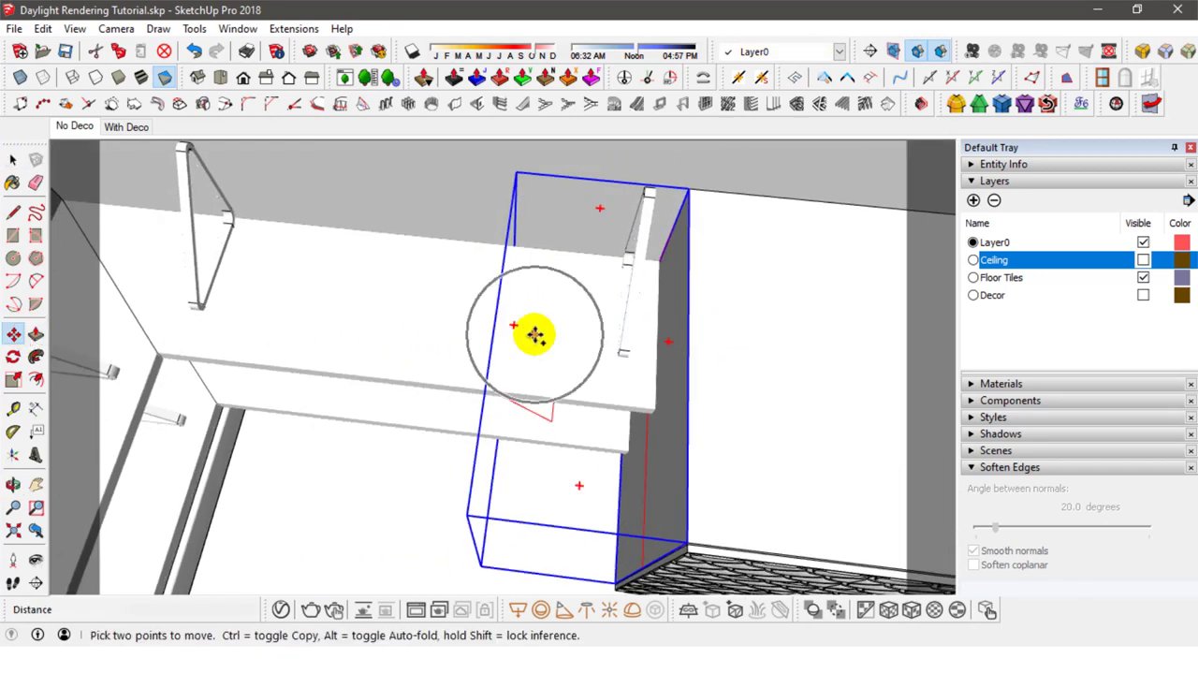
key(ctrl)
drag(426, 337, 266, 313)
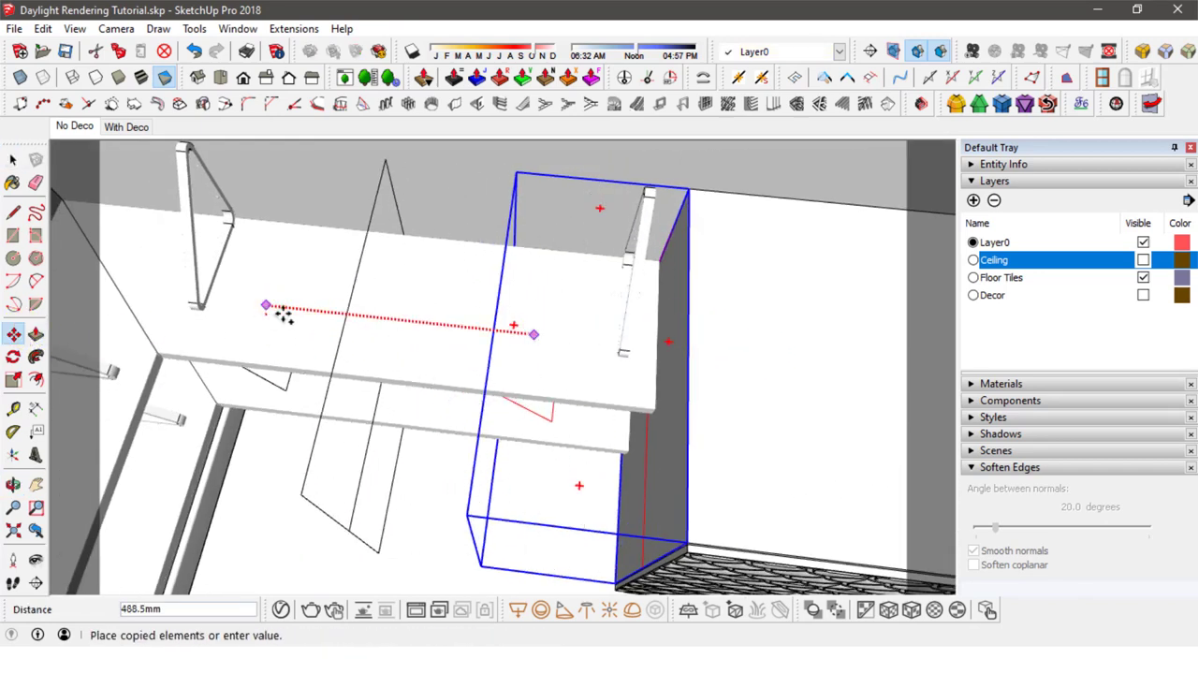
click(372, 300)
scroll(368, 300, down, 5)
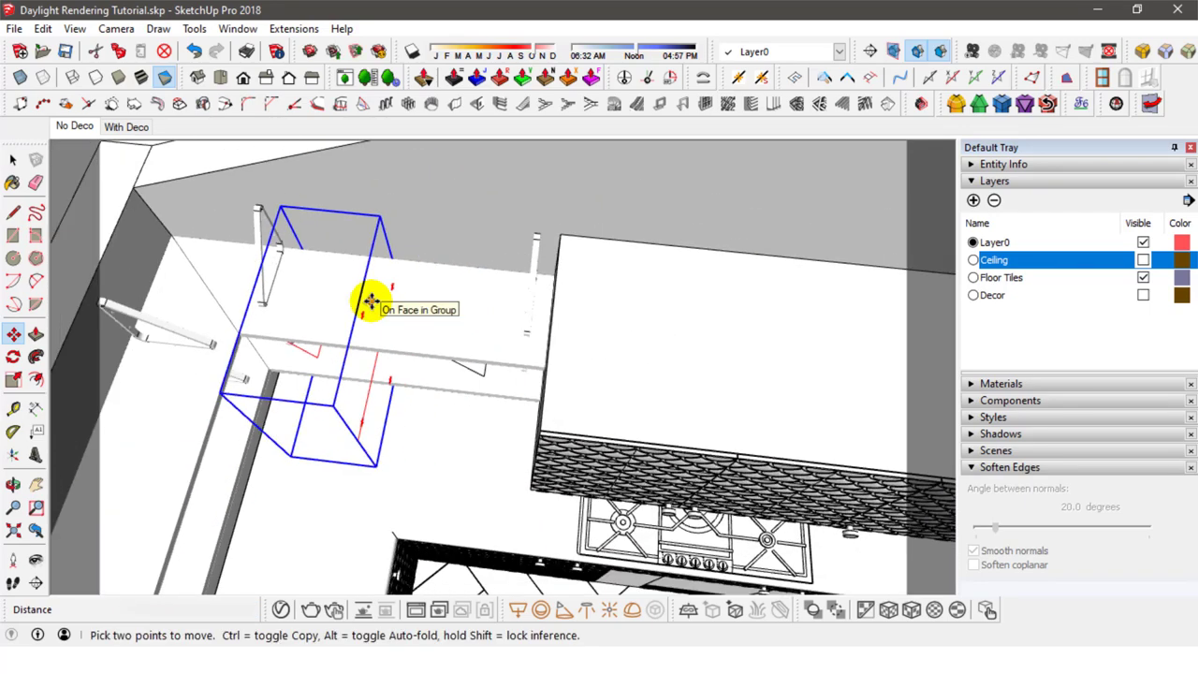
key(q)
click(340, 251)
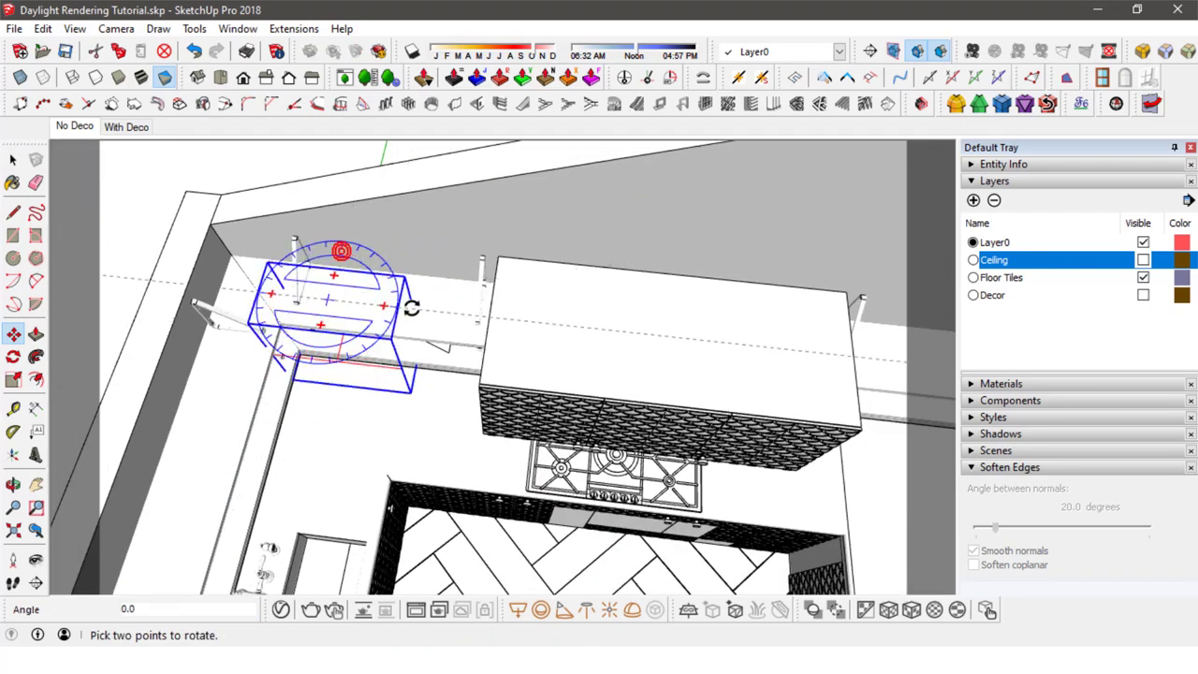
key(m)
Step: Move the rotated copy across to the fridge side and lower it onto the worktop beneath the wall cabinet
middle_drag(459, 299, 206, 293)
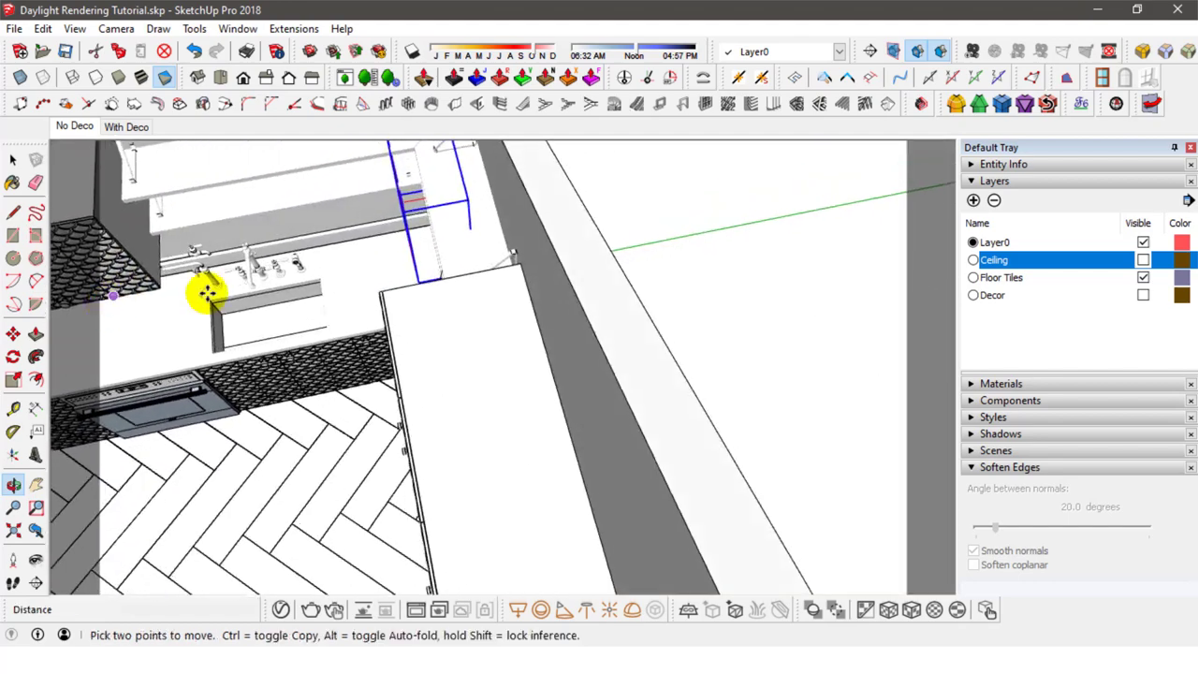
click(401, 213)
middle_drag(334, 208, 484, 275)
scroll(321, 304, up, 5)
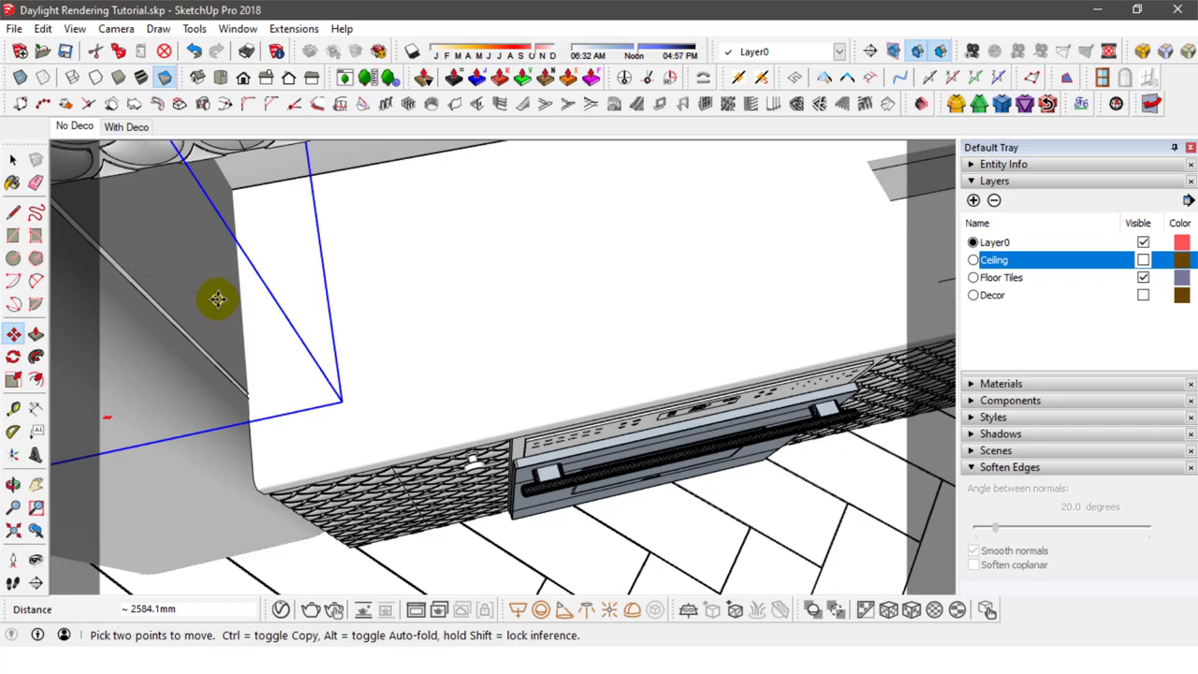
scroll(224, 298, down, 3)
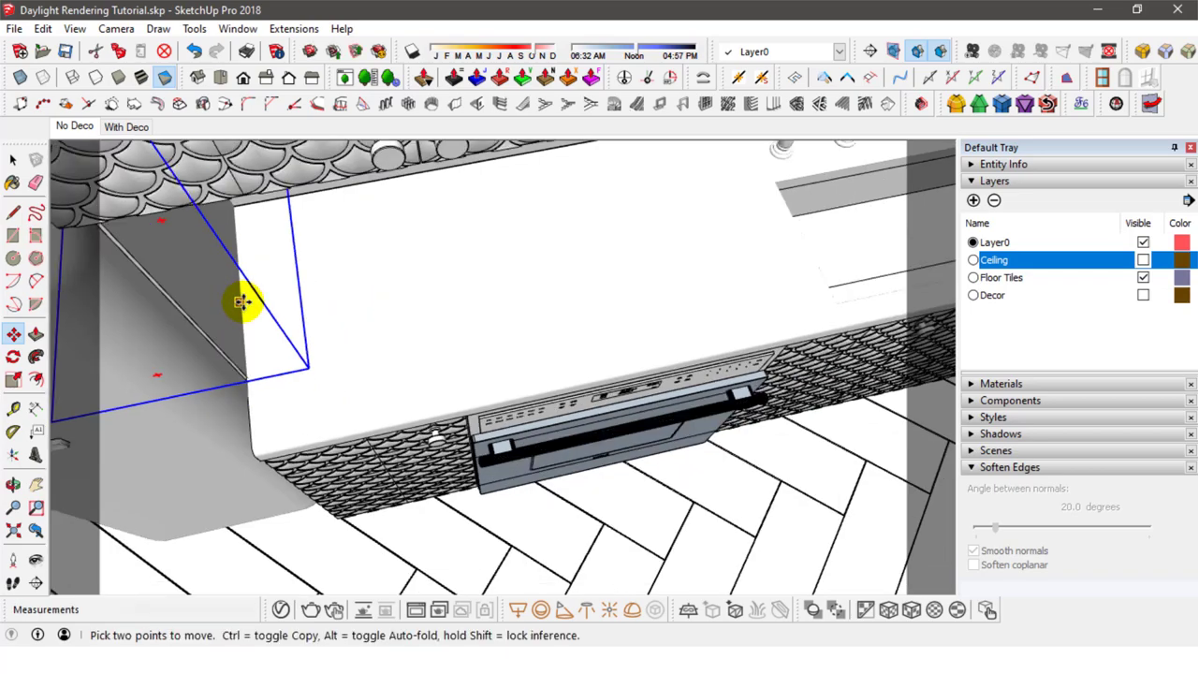
middle_drag(240, 297, 384, 387)
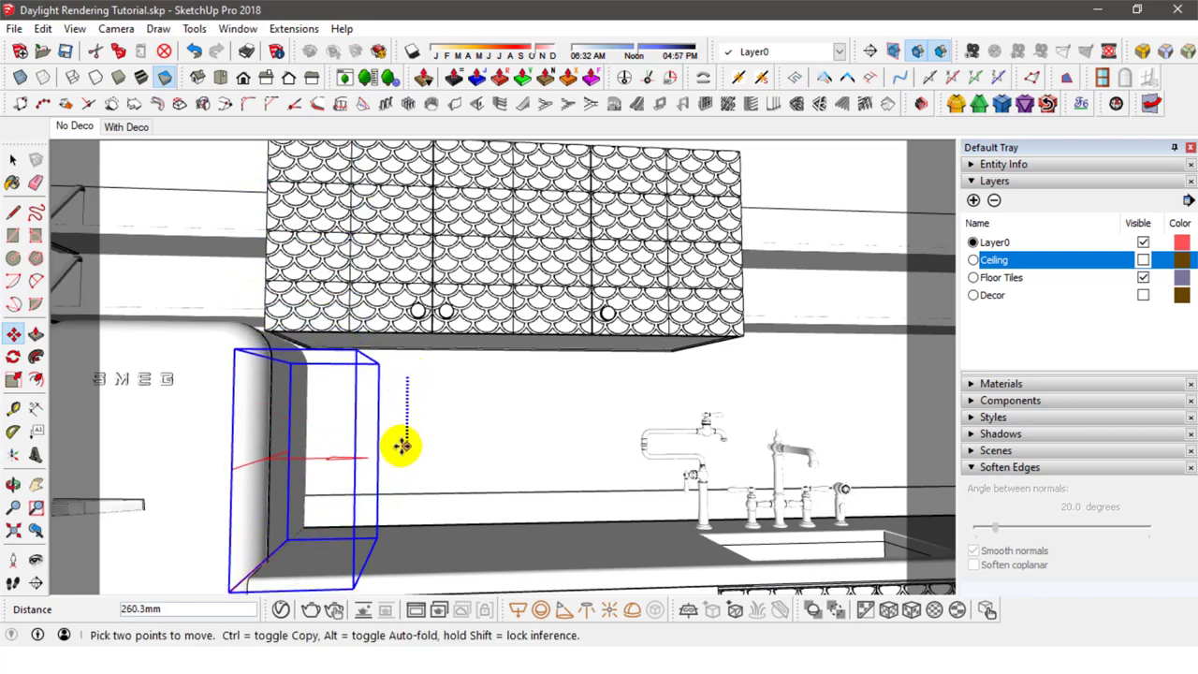
click(402, 437)
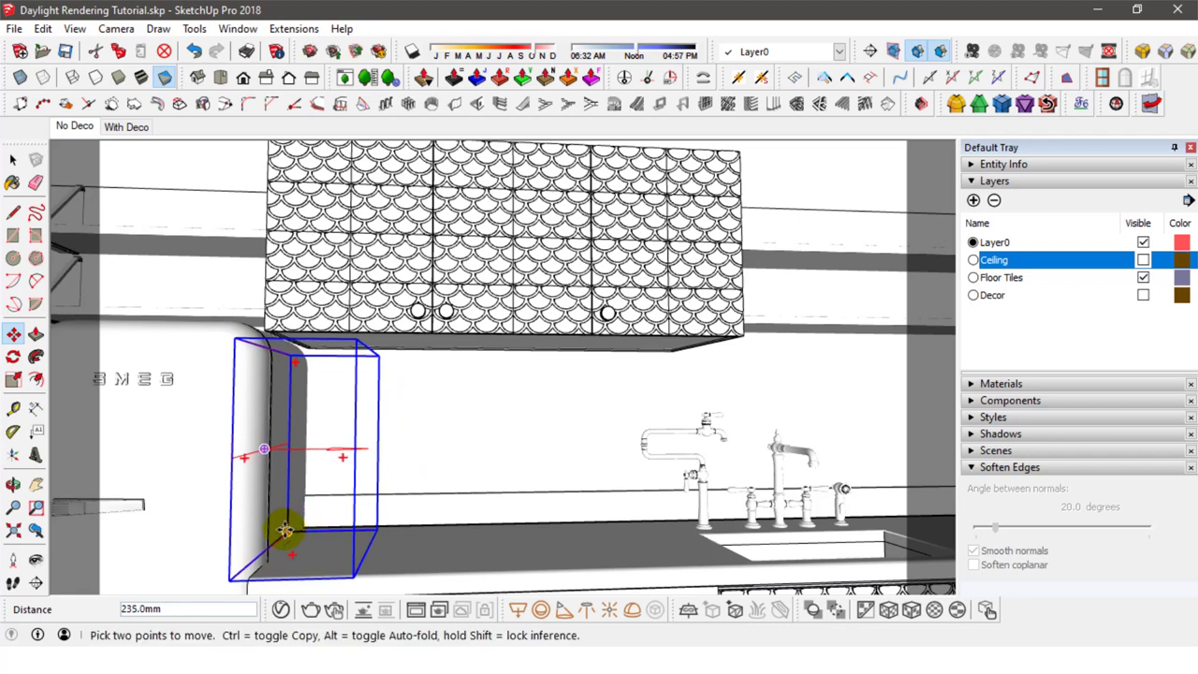
drag(284, 500, 422, 548)
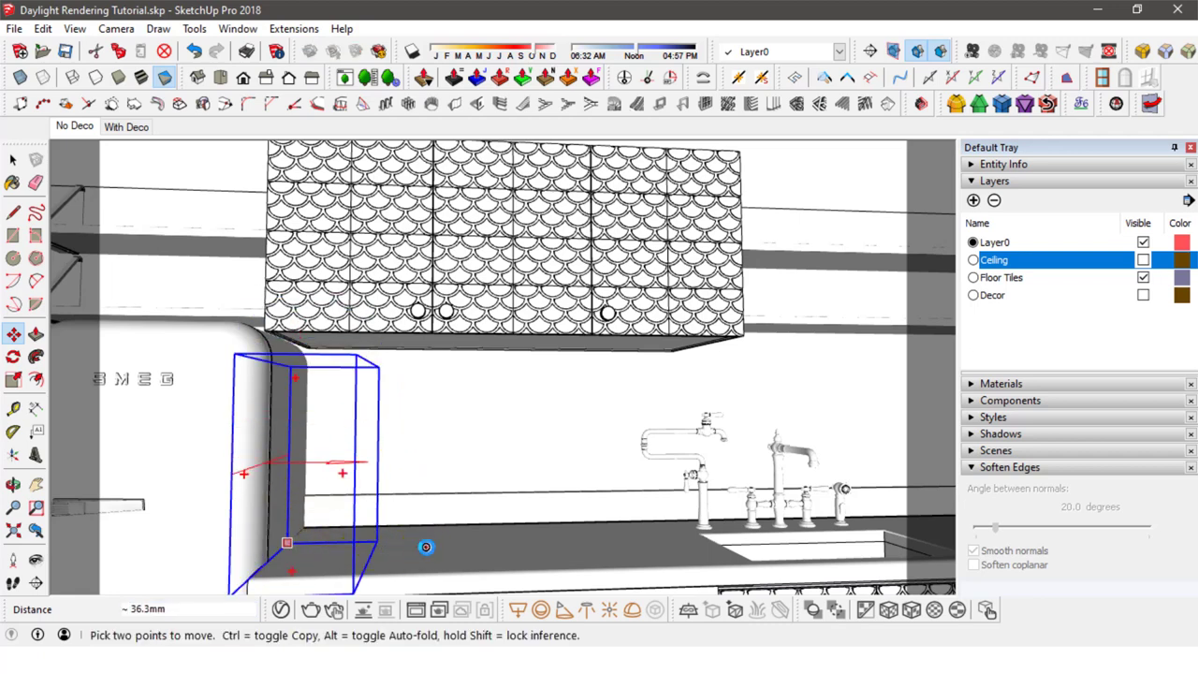
click(425, 547)
Step: Scale the fridge-side light to reach the back wall and cabinet underside, using red factors of about 1.46 and 0.59
middle_drag(465, 540, 356, 527)
scroll(428, 456, up, 3)
scroll(428, 457, up, 2)
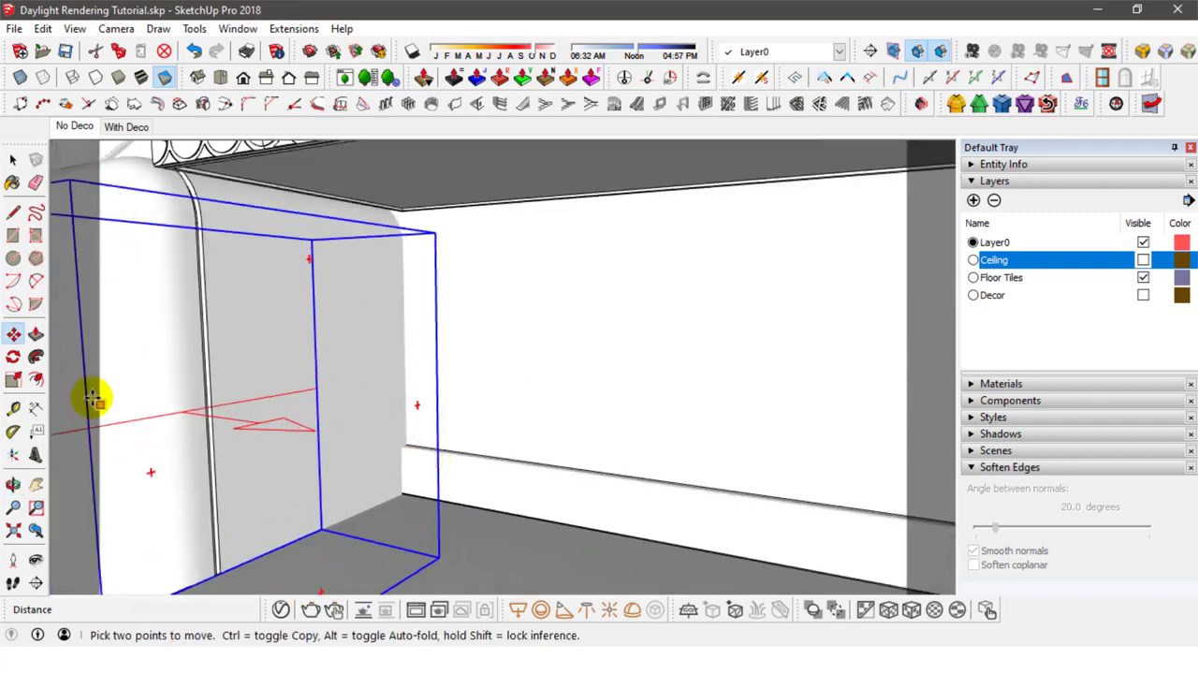
click(13, 379)
drag(374, 406, 456, 482)
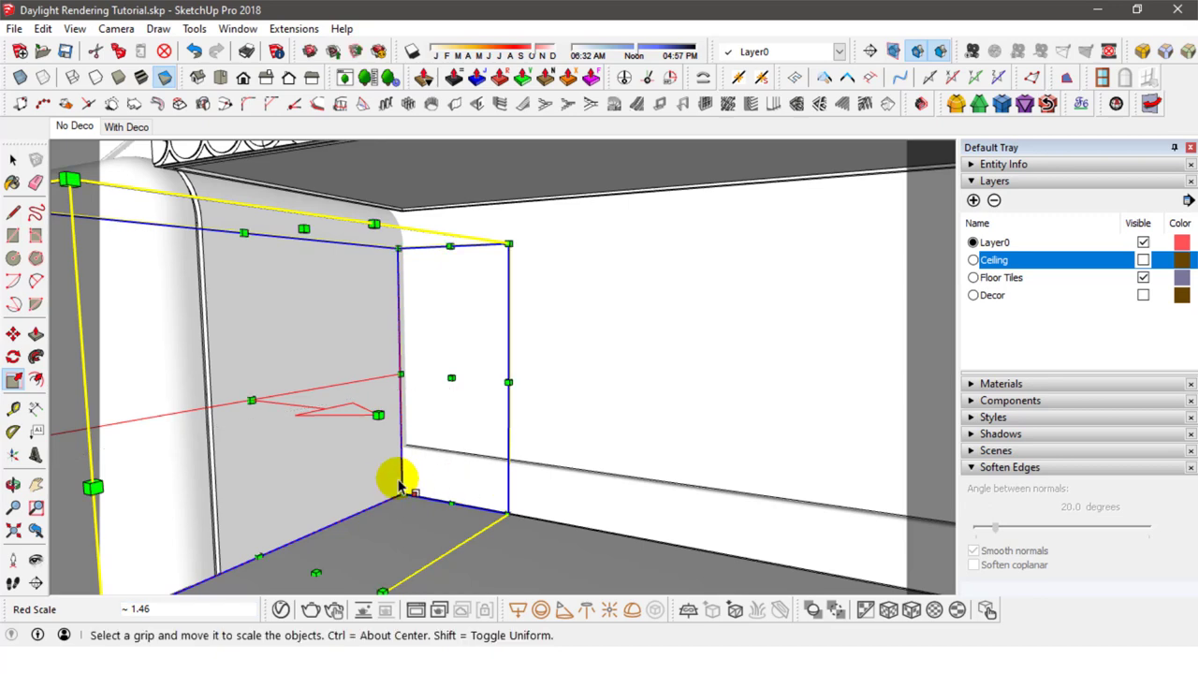
scroll(393, 482, down, 2)
drag(171, 471, 267, 368)
scroll(267, 368, up, 3)
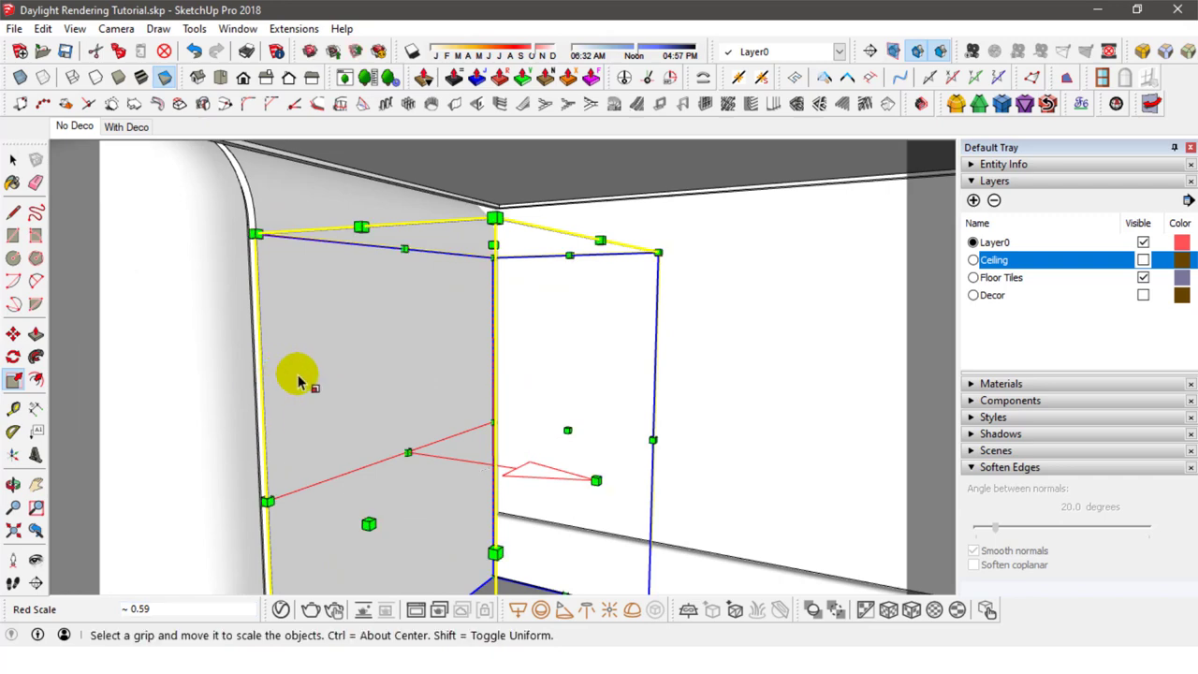
drag(493, 244, 401, 298)
scroll(556, 195, up, 5)
scroll(395, 268, down, 6)
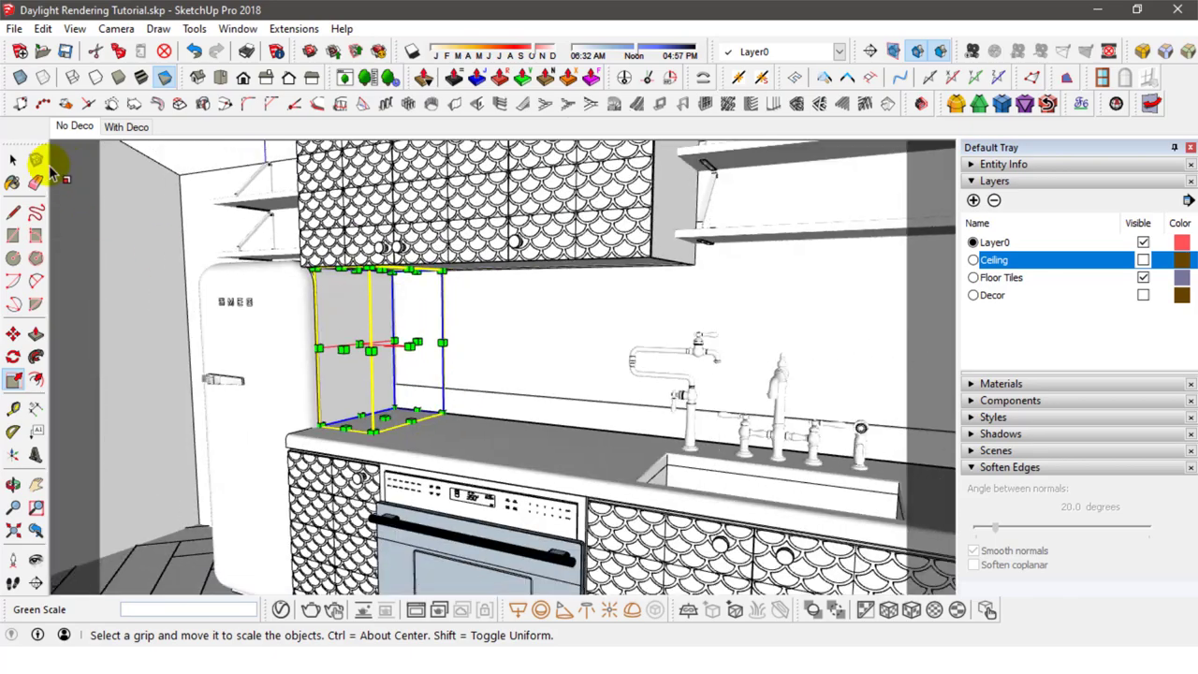
Step: Copy the fridge-side light about 1217.6 mm to the far end of the open shelves beyond the fridge
key(space)
click(506, 385)
middle_drag(427, 334, 401, 324)
click(395, 327)
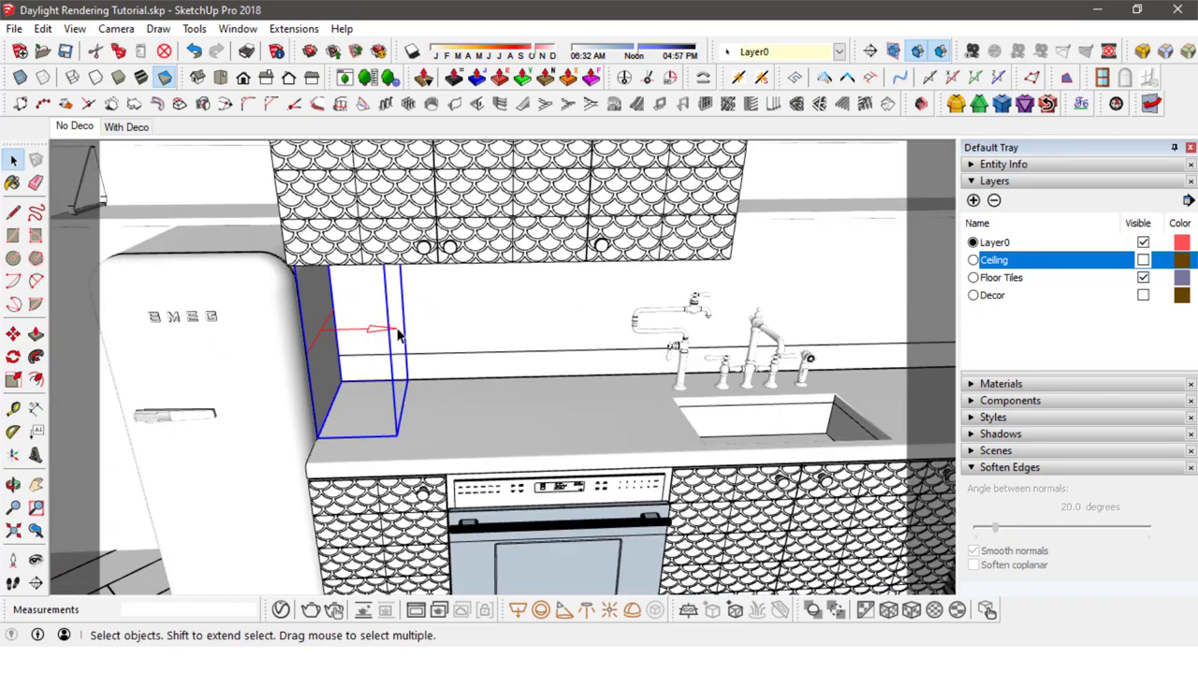
click(13, 335)
click(370, 413)
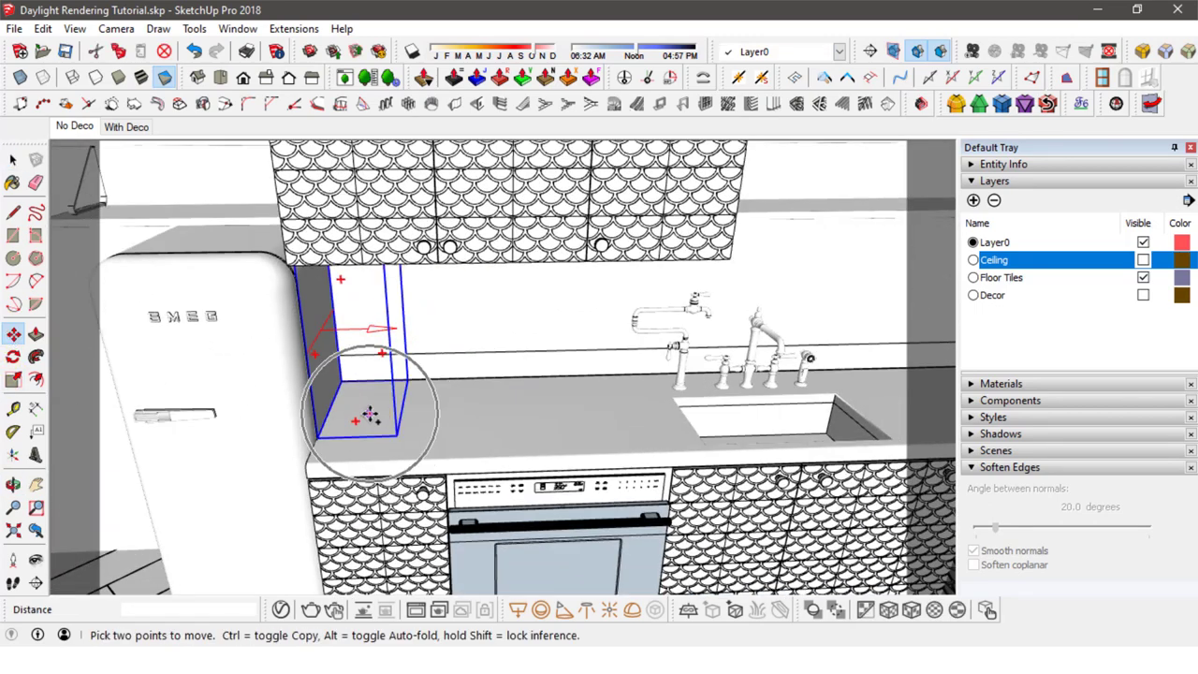
key(ctrl)
middle_drag(349, 416, 369, 441)
scroll(342, 429, up, 5)
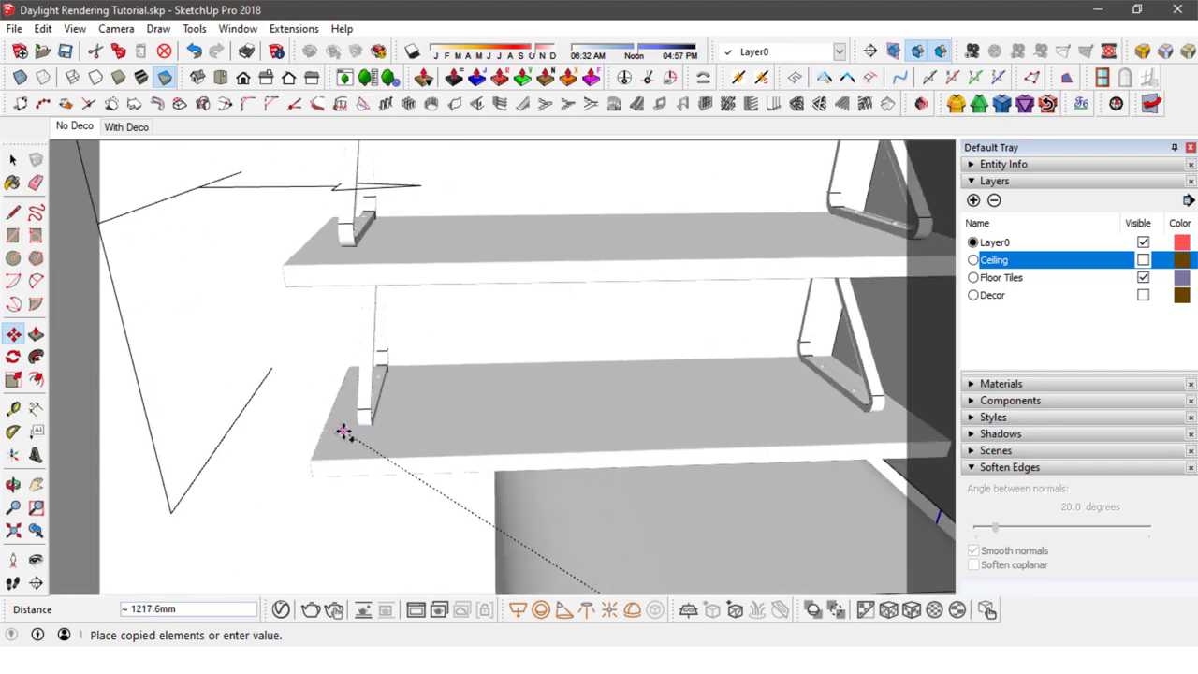
click(342, 431)
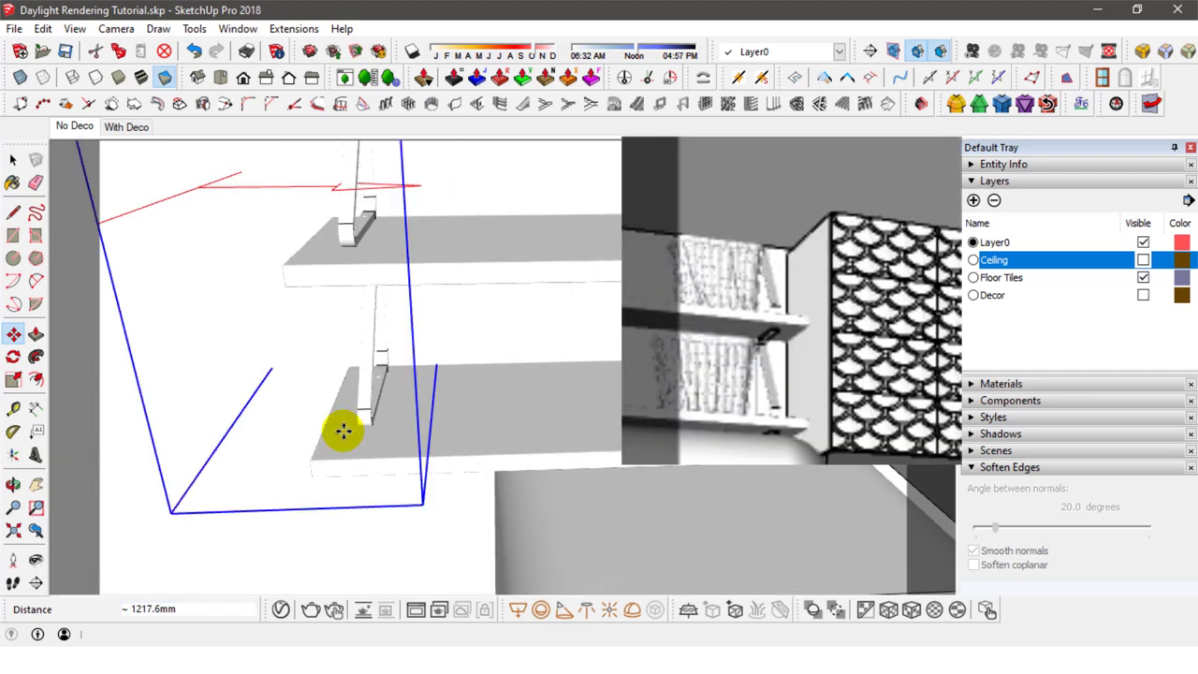
Step: Scale the copied light at the far end of the open shelves from both faces, using red factors of about 0.79 and 0.80
scroll(342, 430, down, 3)
click(21, 377)
click(294, 326)
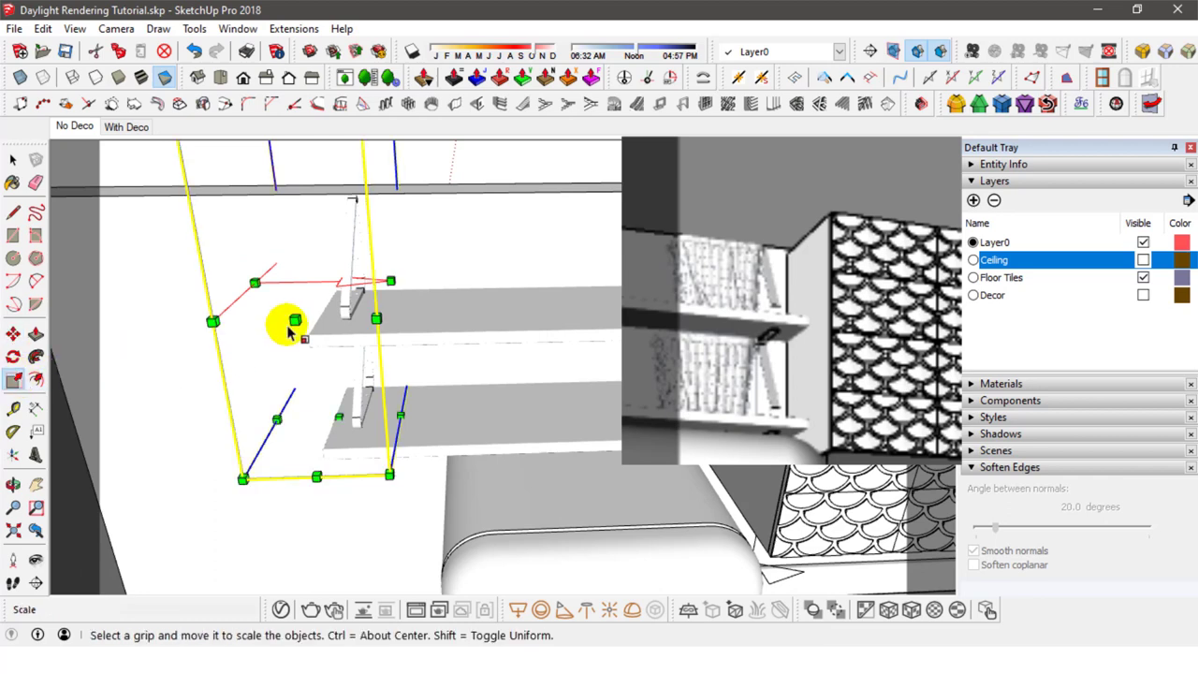
click(440, 448)
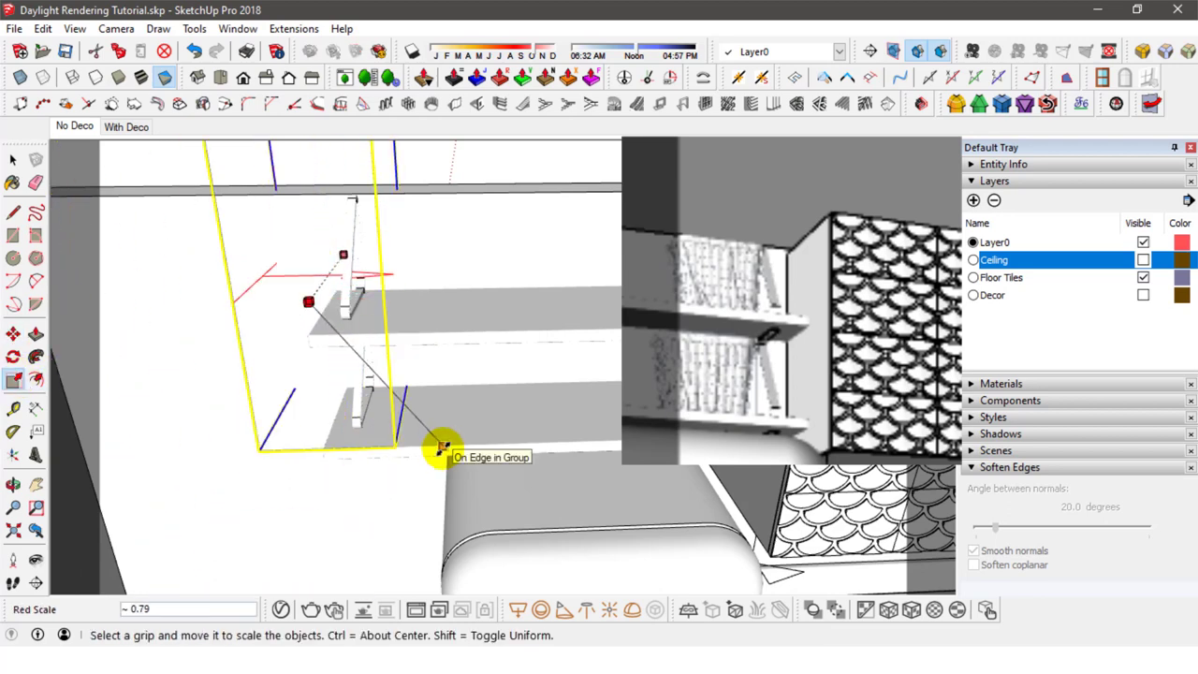
click(441, 449)
click(342, 251)
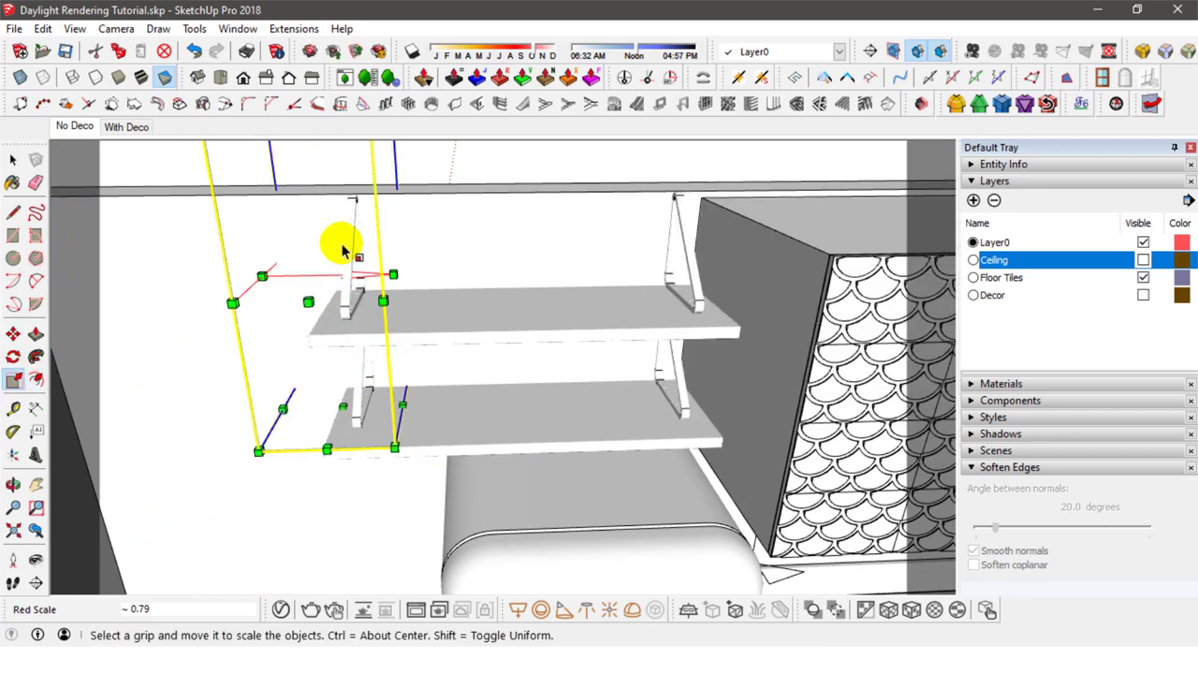
click(440, 384)
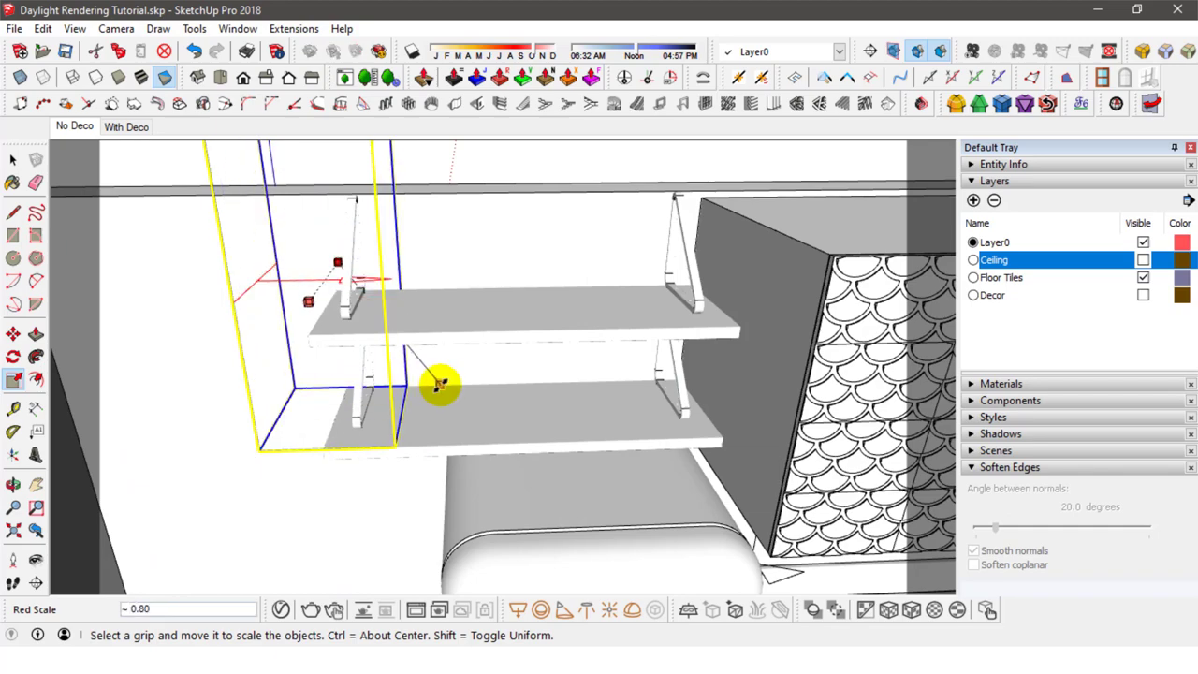
click(441, 384)
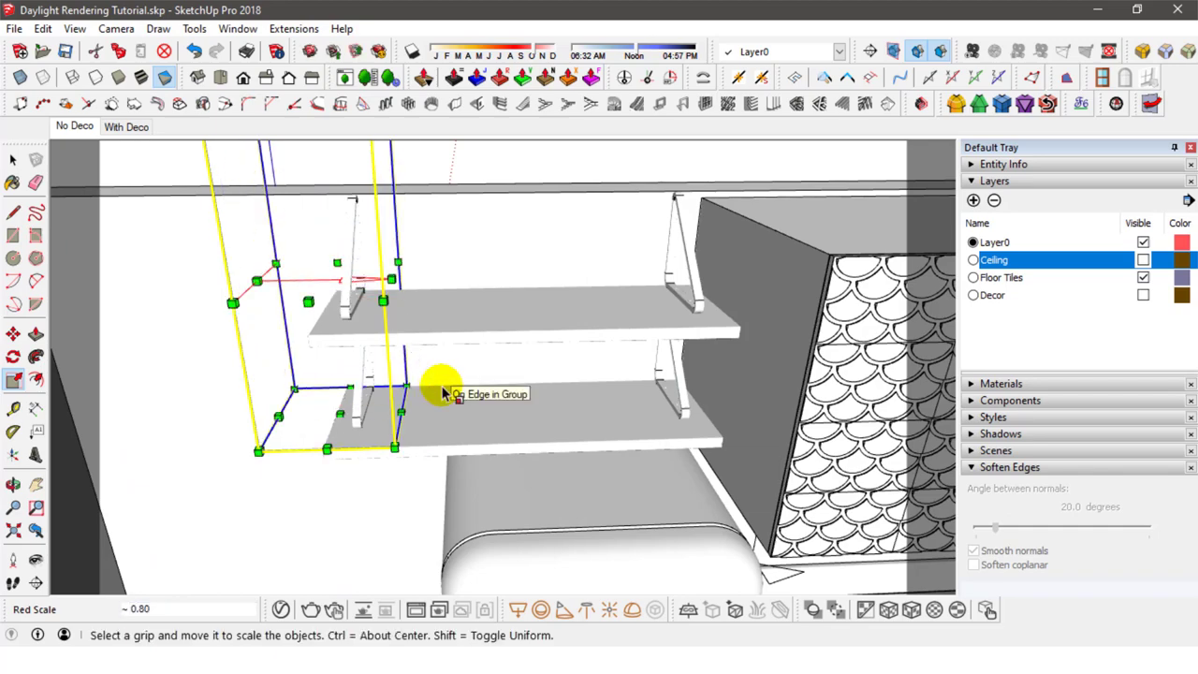
middle_drag(555, 393, 724, 422)
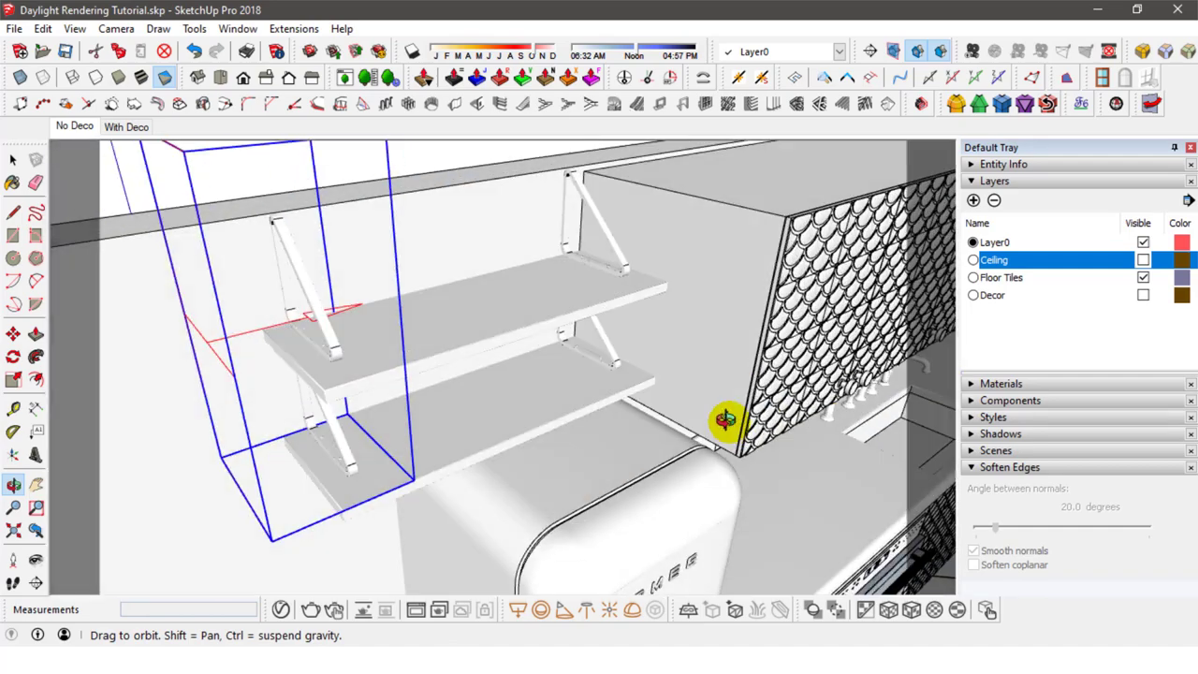
scroll(313, 329, up, 5)
middle_drag(318, 337, 599, 354)
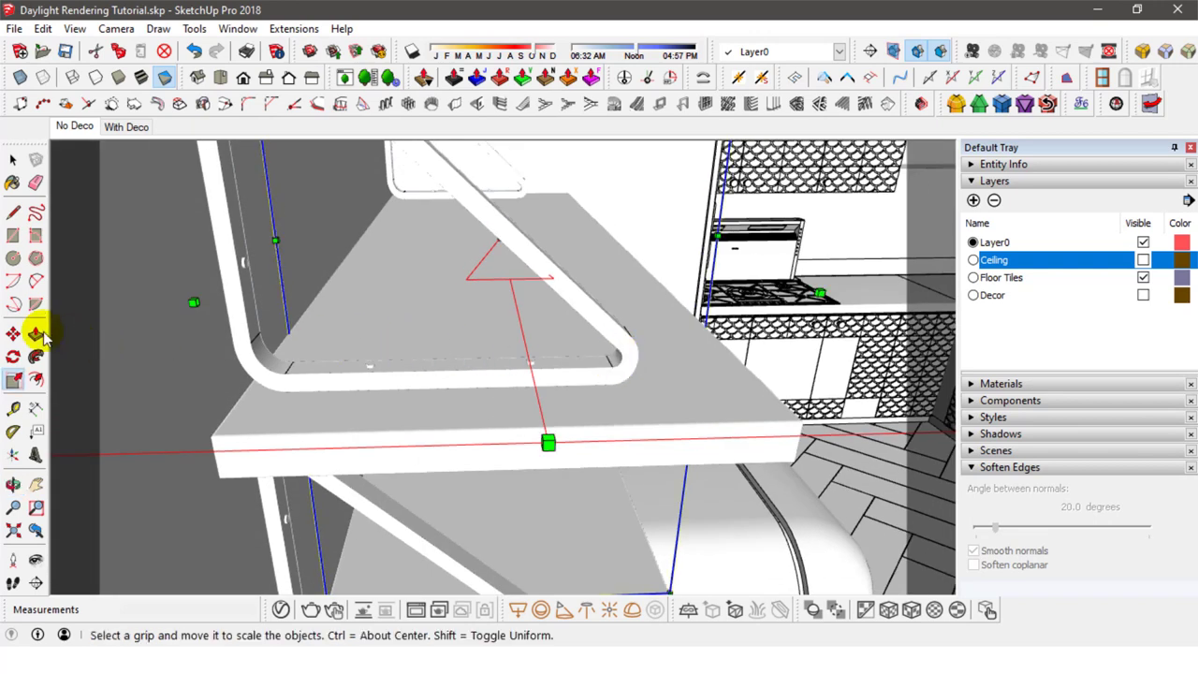
click(13, 334)
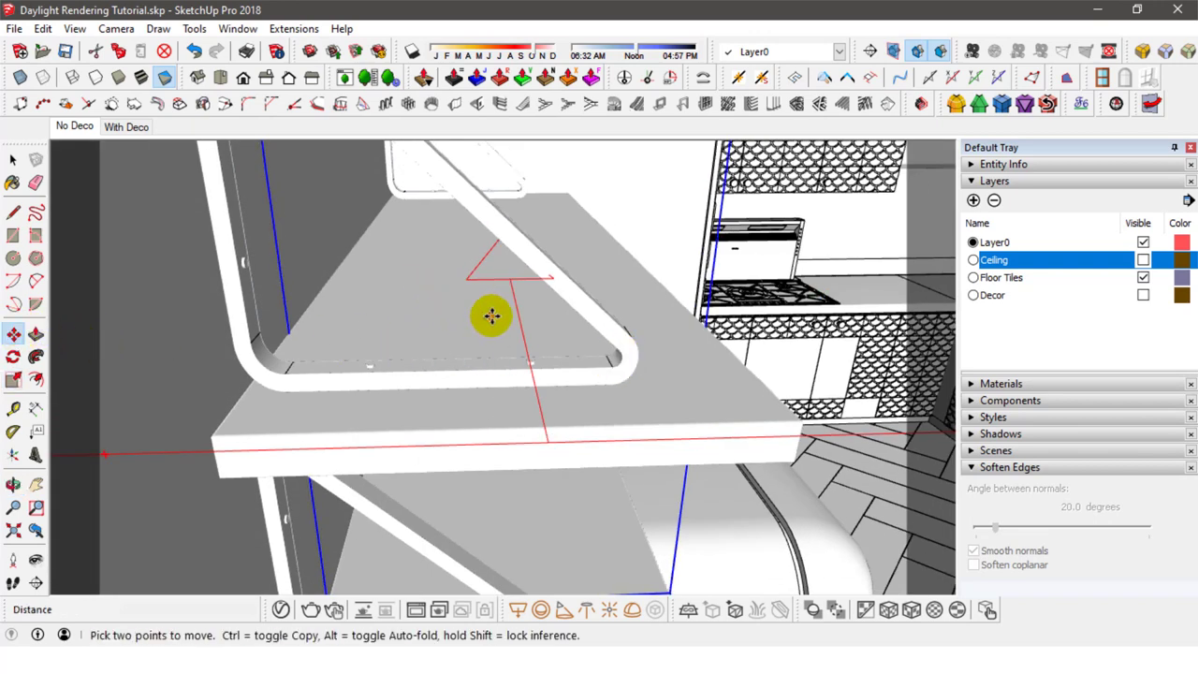
drag(479, 316, 465, 316)
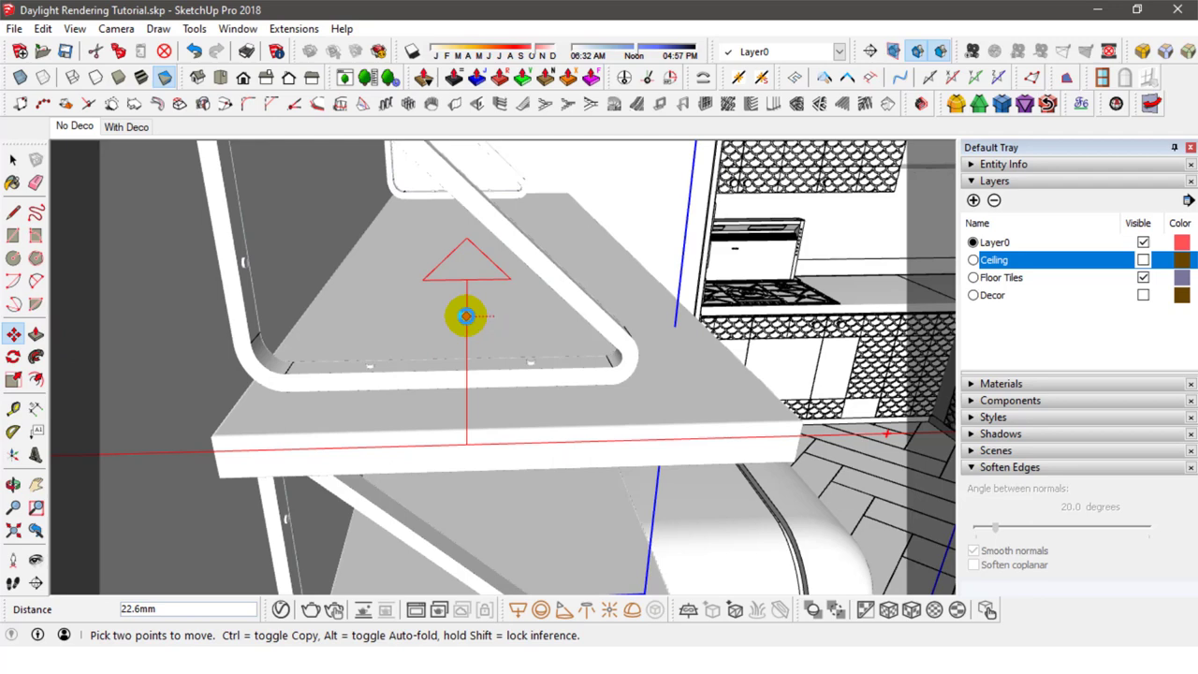
key(Escape)
Step: Scale the shelf-end light in from its room side to suit the shelf depth, using a red factor of 0.85
scroll(466, 316, down, 2)
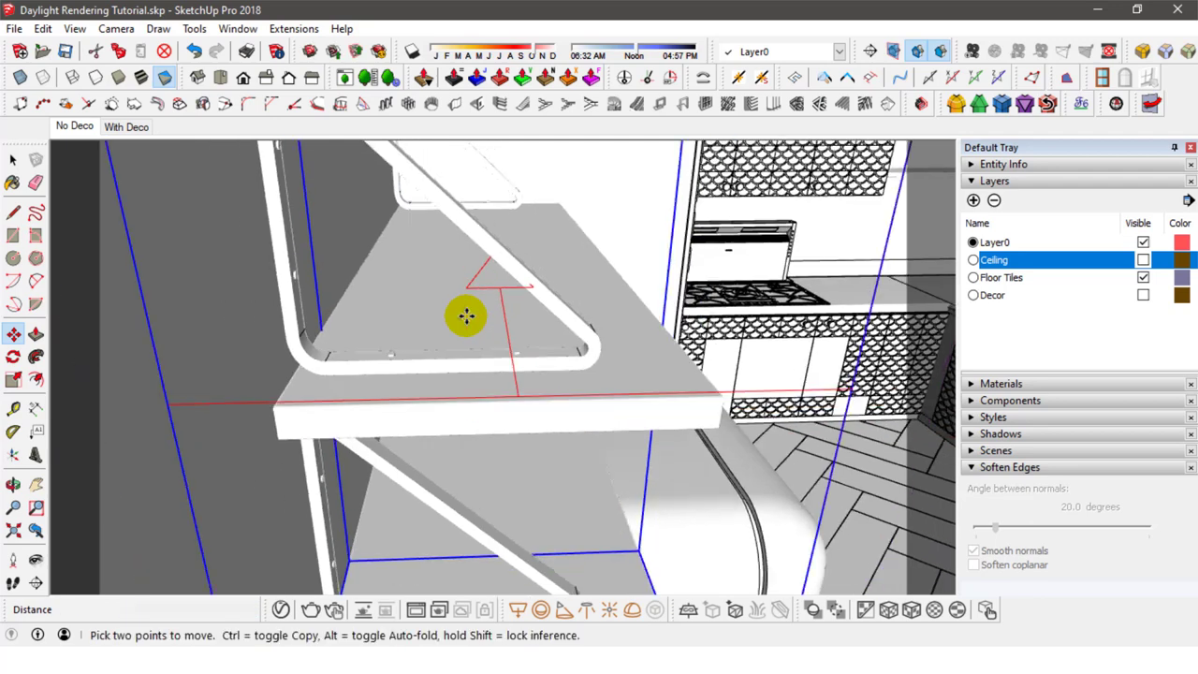
scroll(466, 316, down, 1)
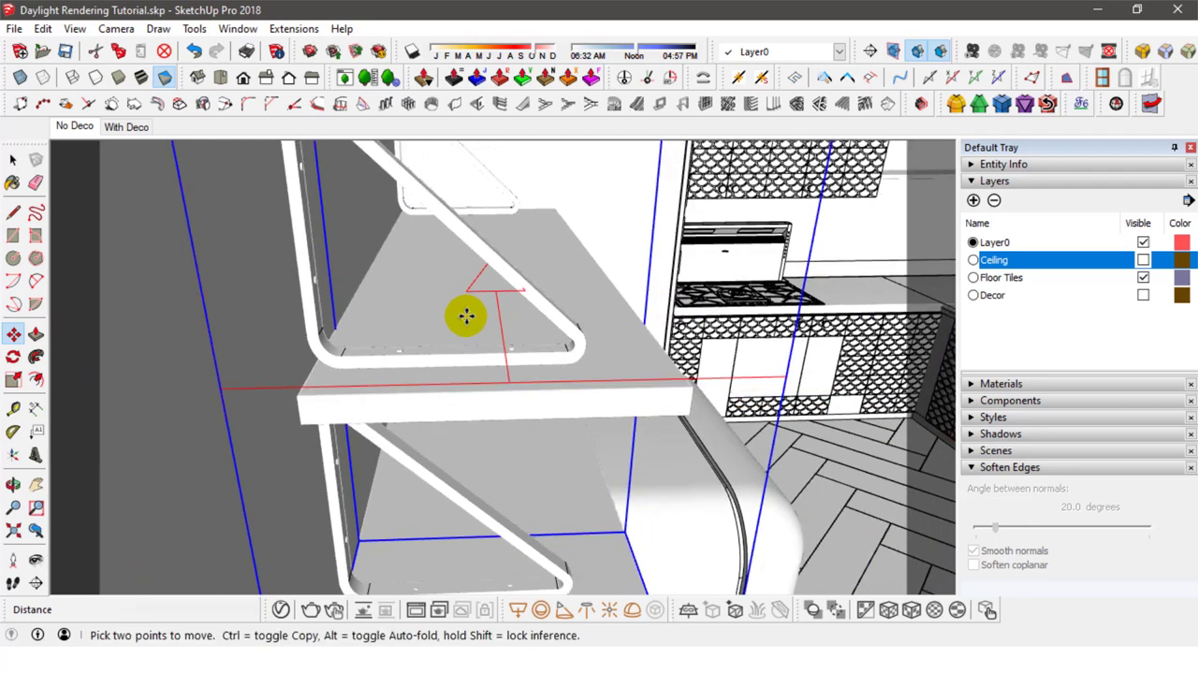
click(13, 379)
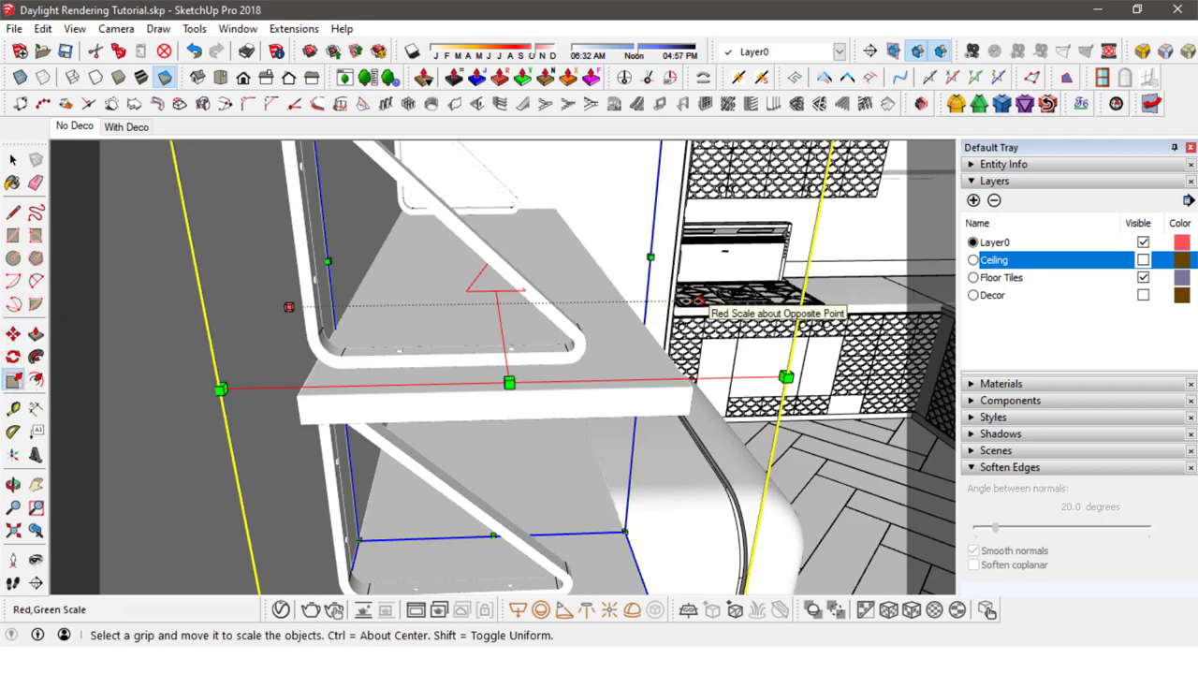
click(700, 301)
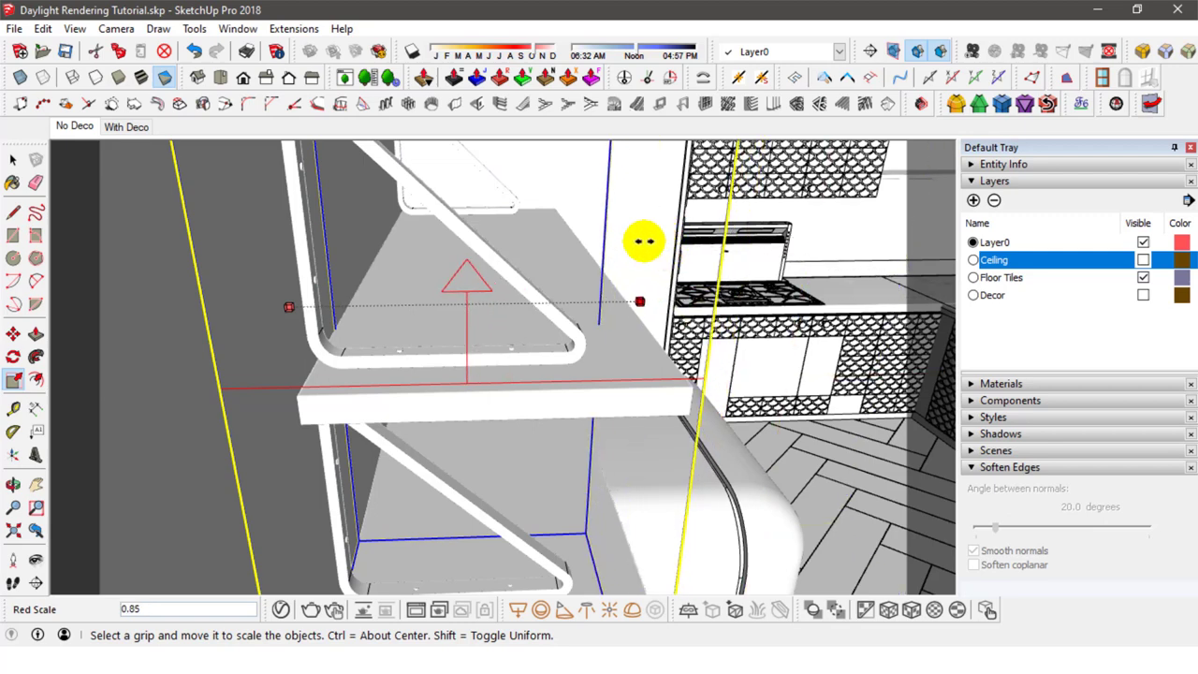
click(643, 241)
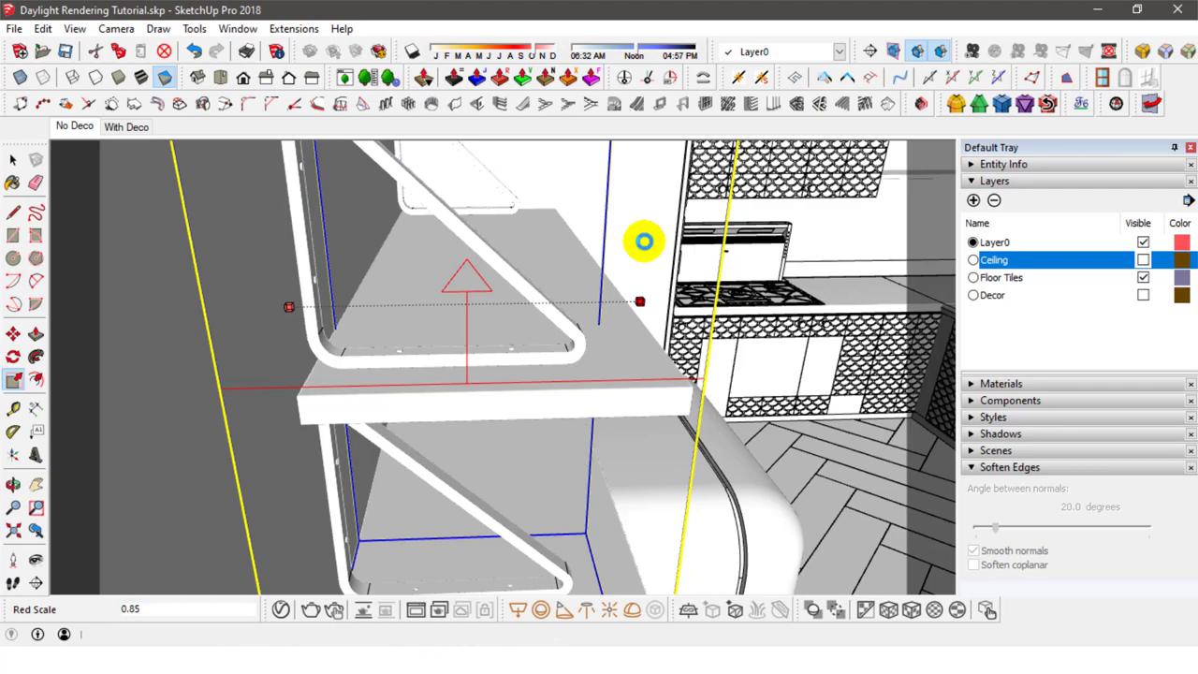
Step: Finish scaling the shelf-end light and return to the saved No Deco scene
middle_drag(641, 247, 583, 249)
click(13, 161)
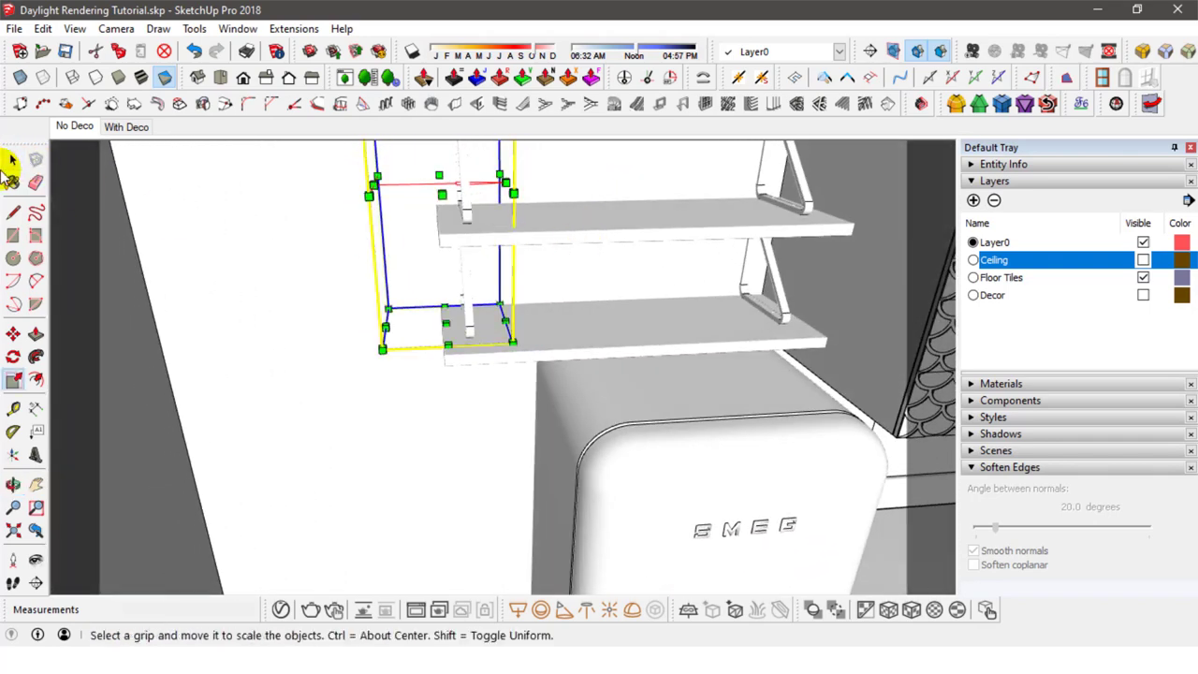
click(74, 126)
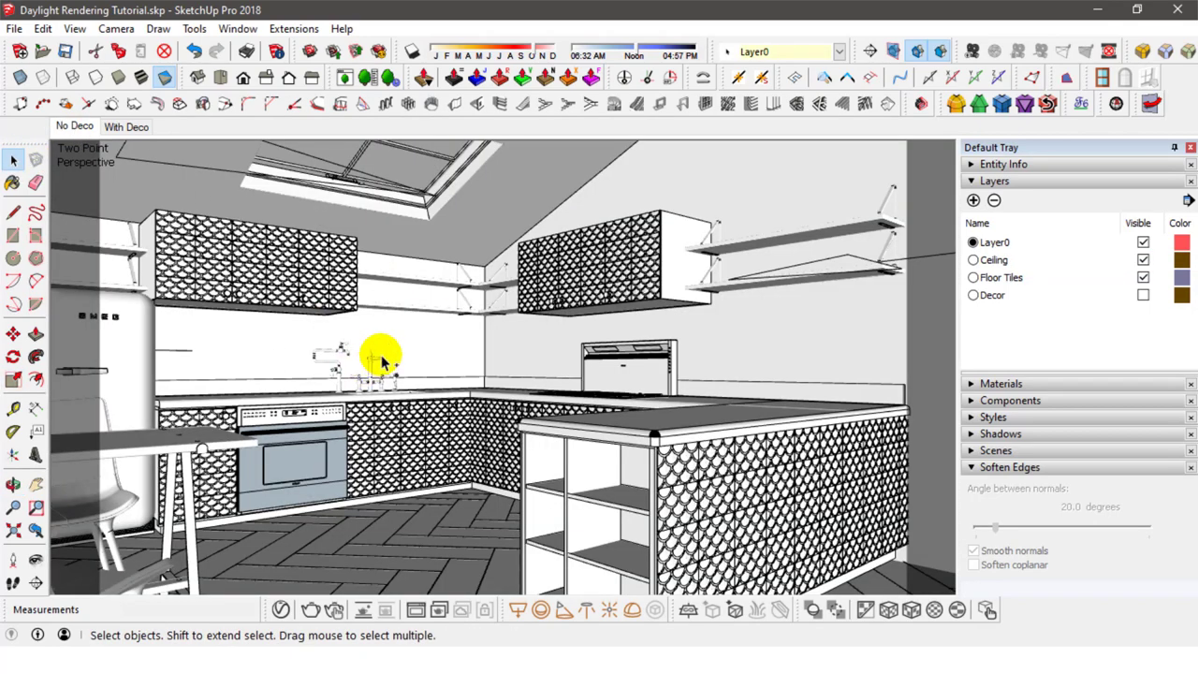